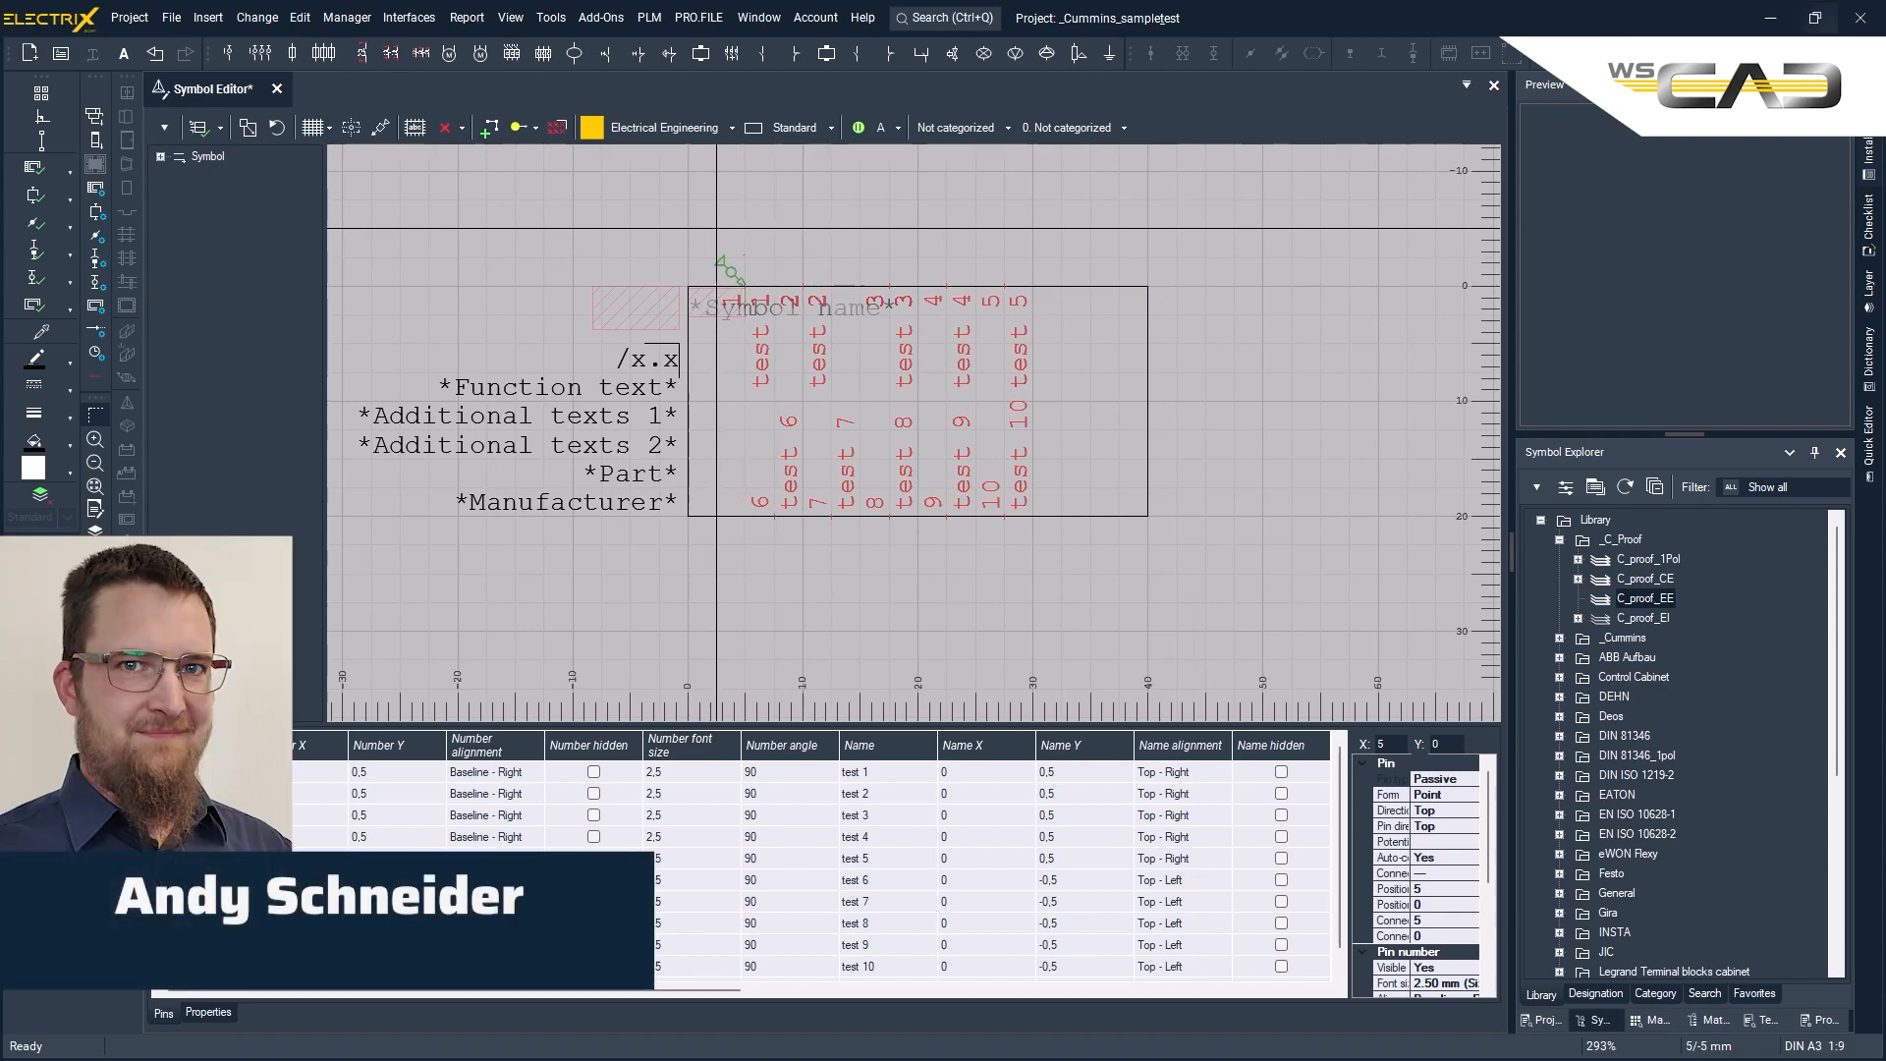
- Delete all ten existing pins, test 1 to test 10, from the symbol
drag(716, 229, 1060, 573)
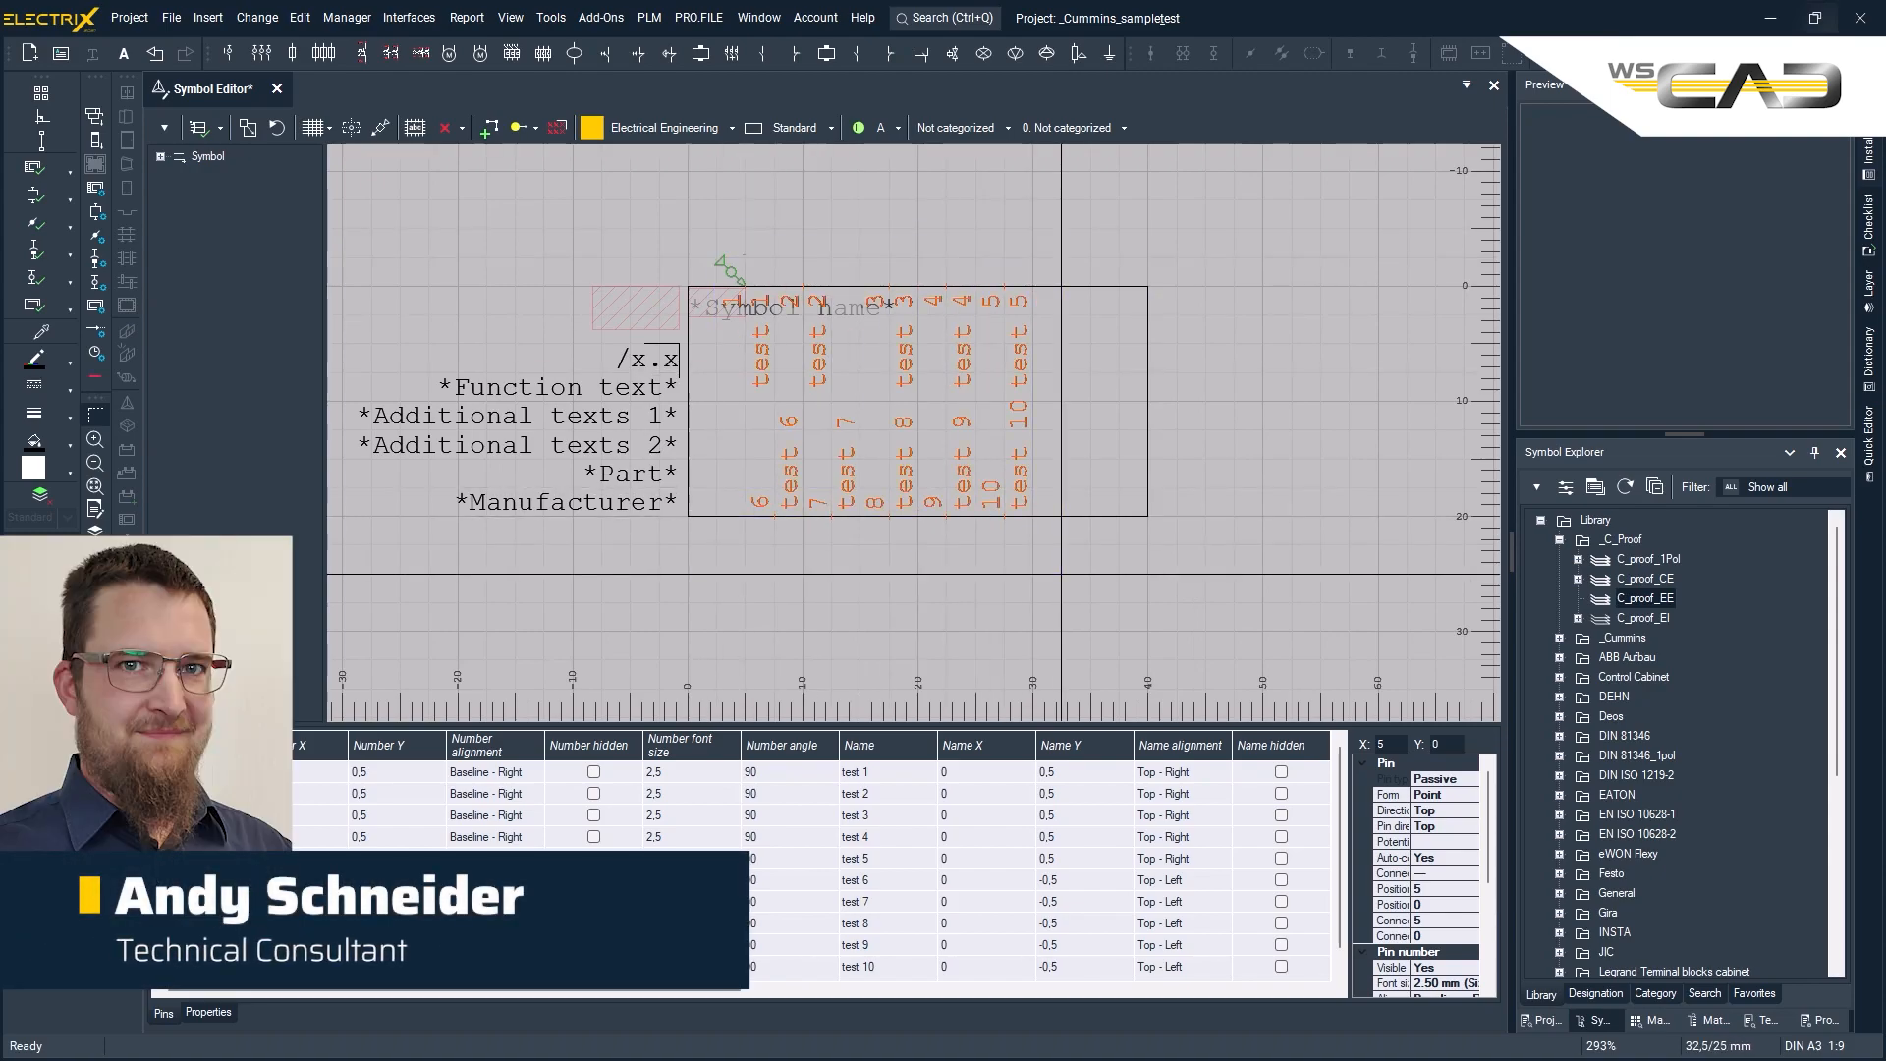
key(Delete)
key(Return)
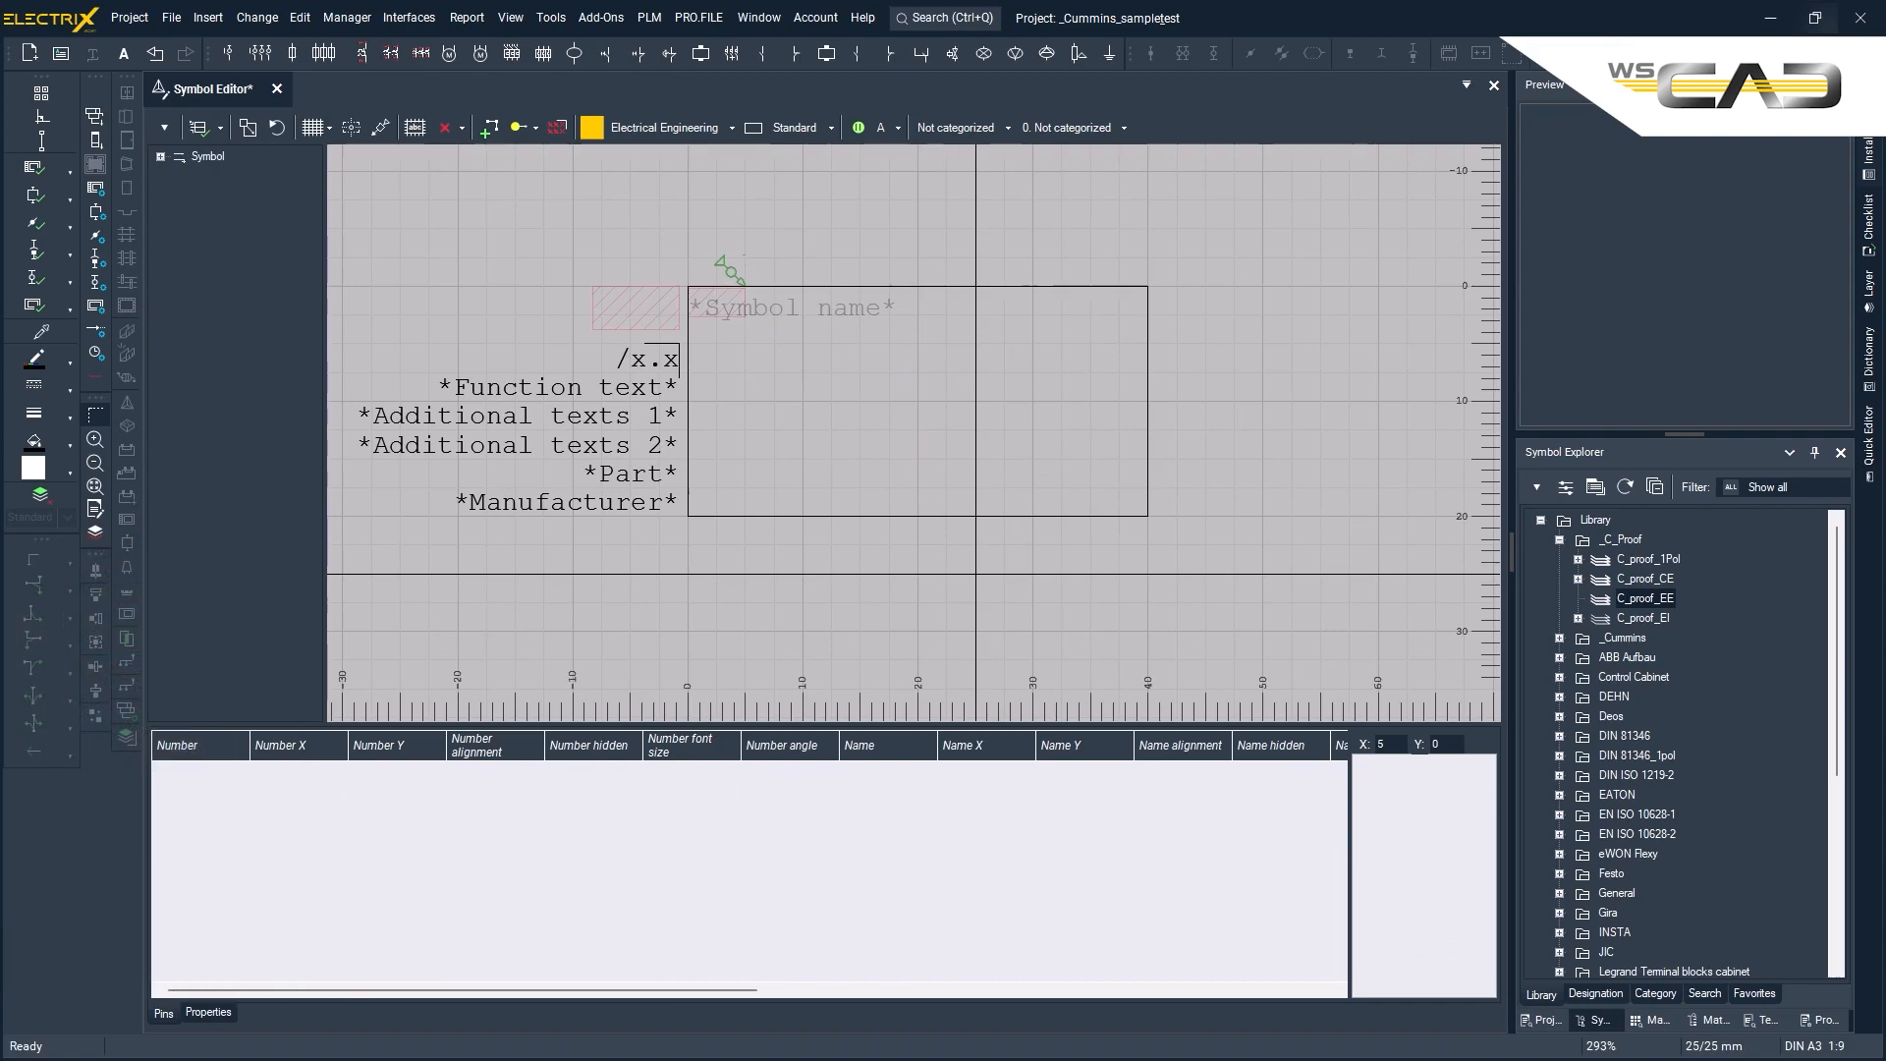
click(46, 122)
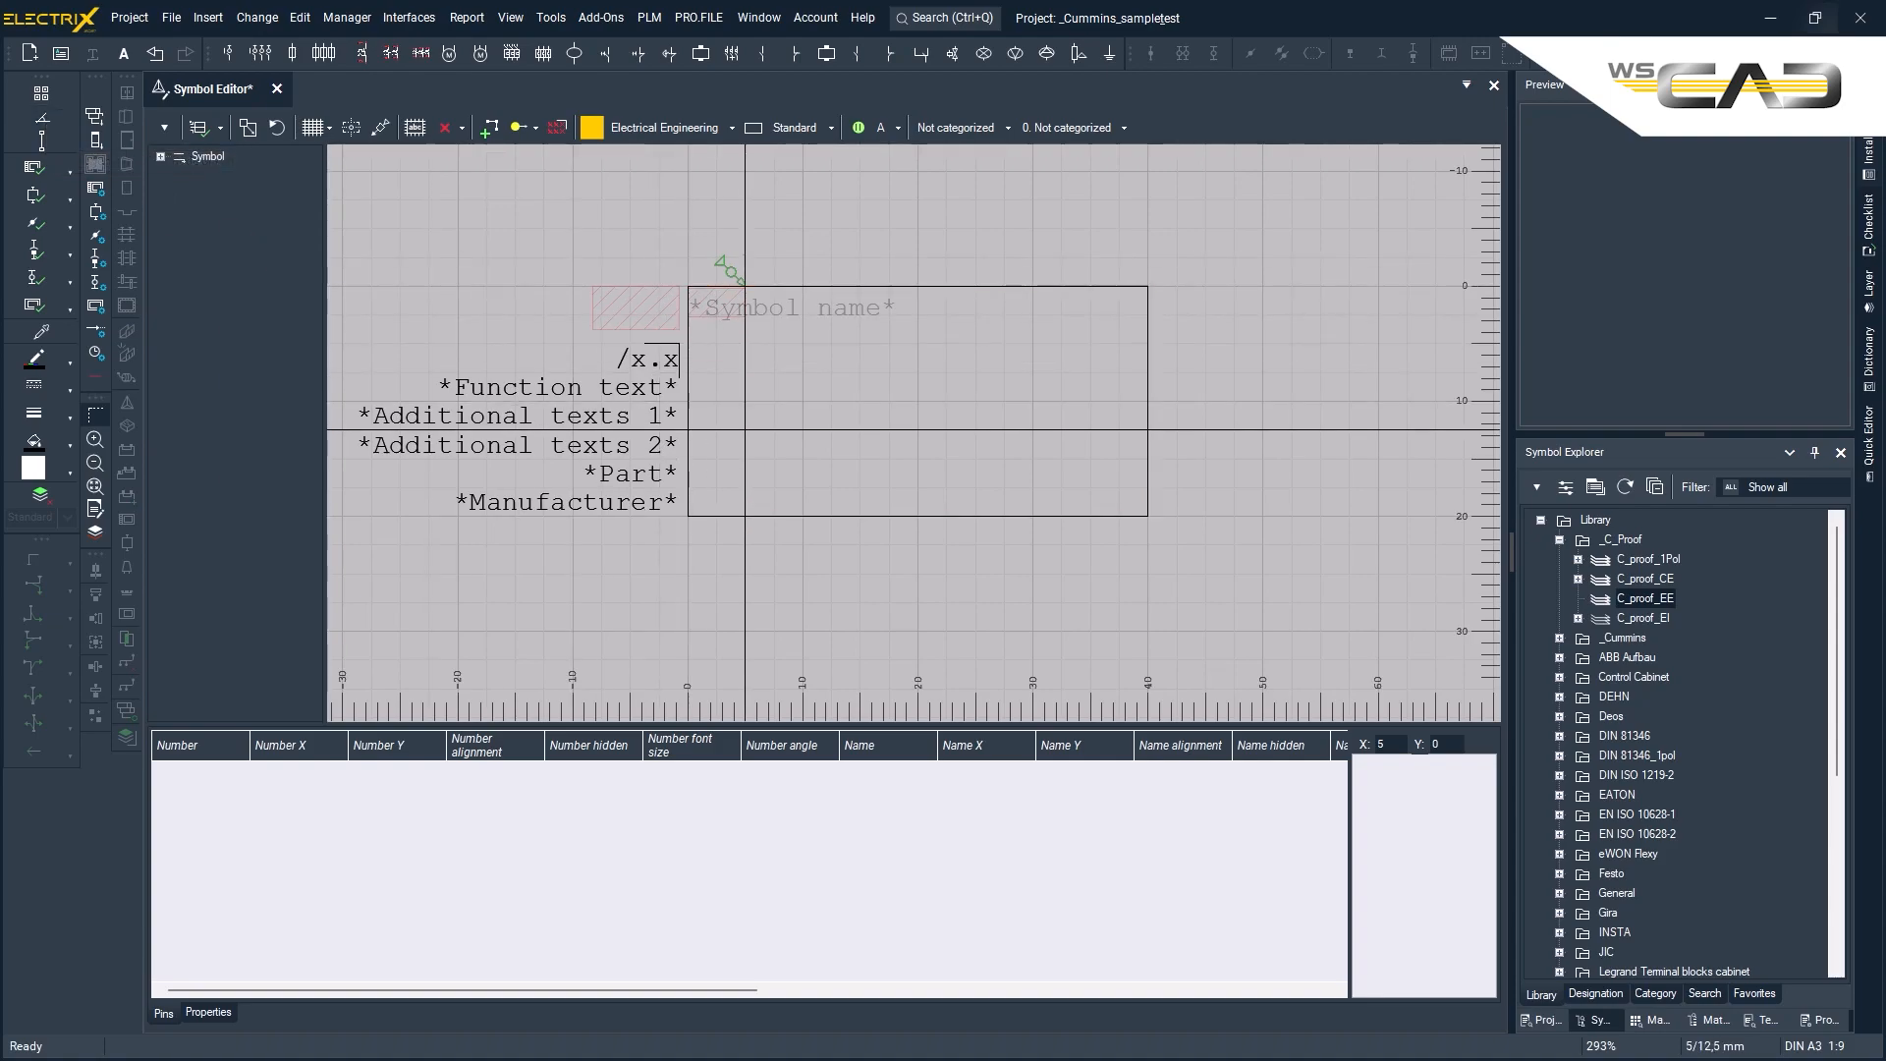
- Set the reference name text's alignment to Bottom - Left
right_click(659, 314)
click(735, 473)
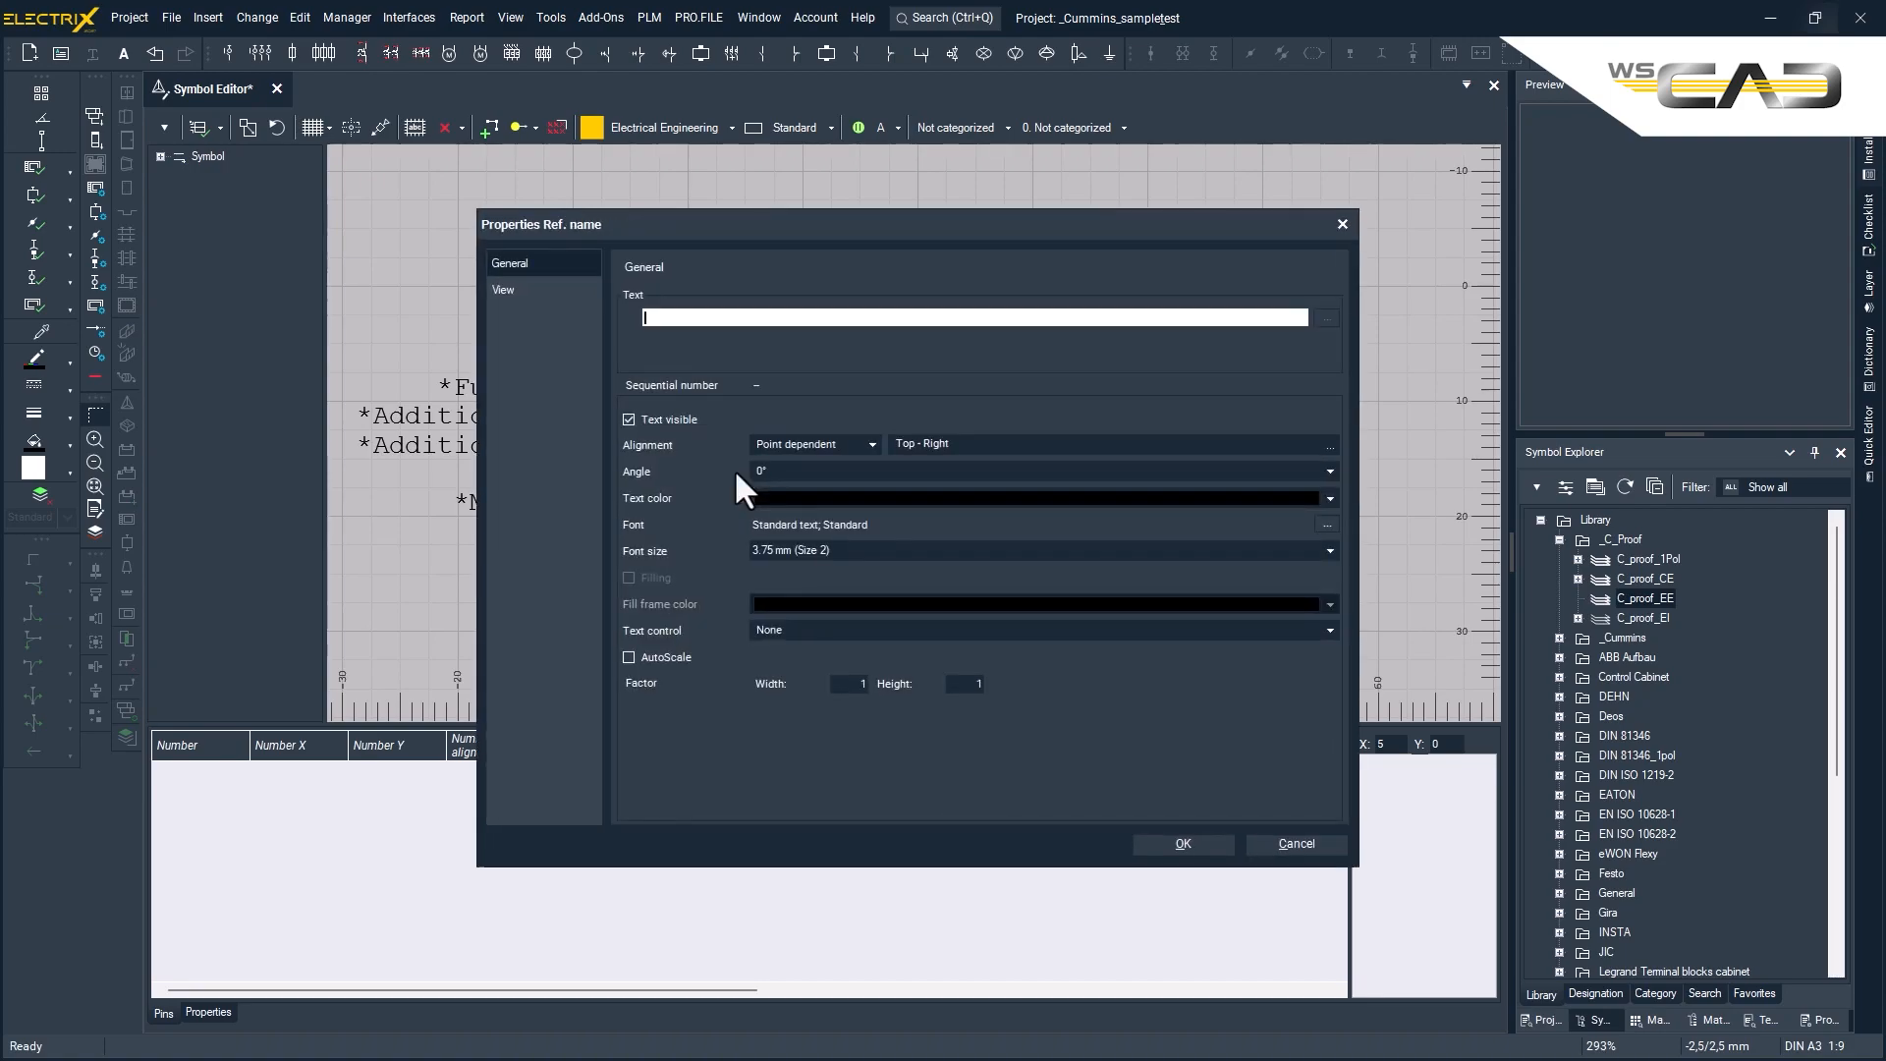
click(1329, 444)
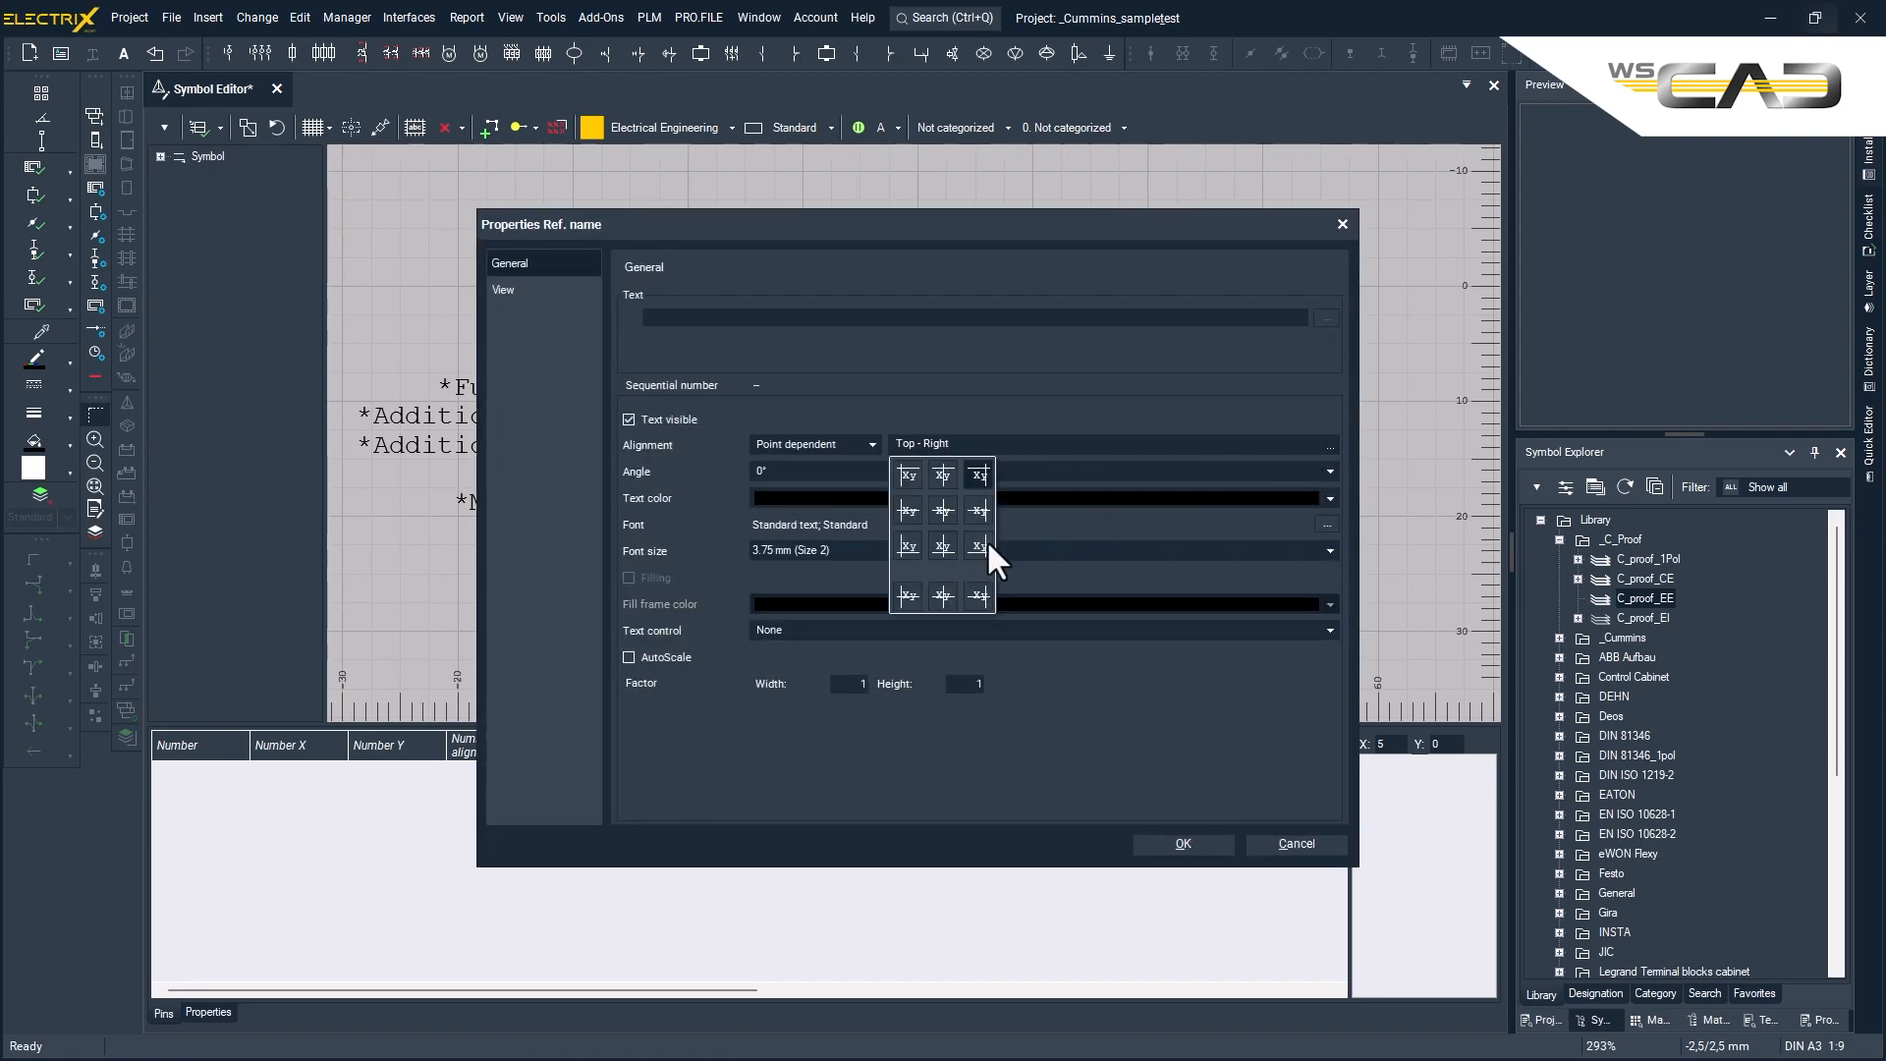
click(909, 544)
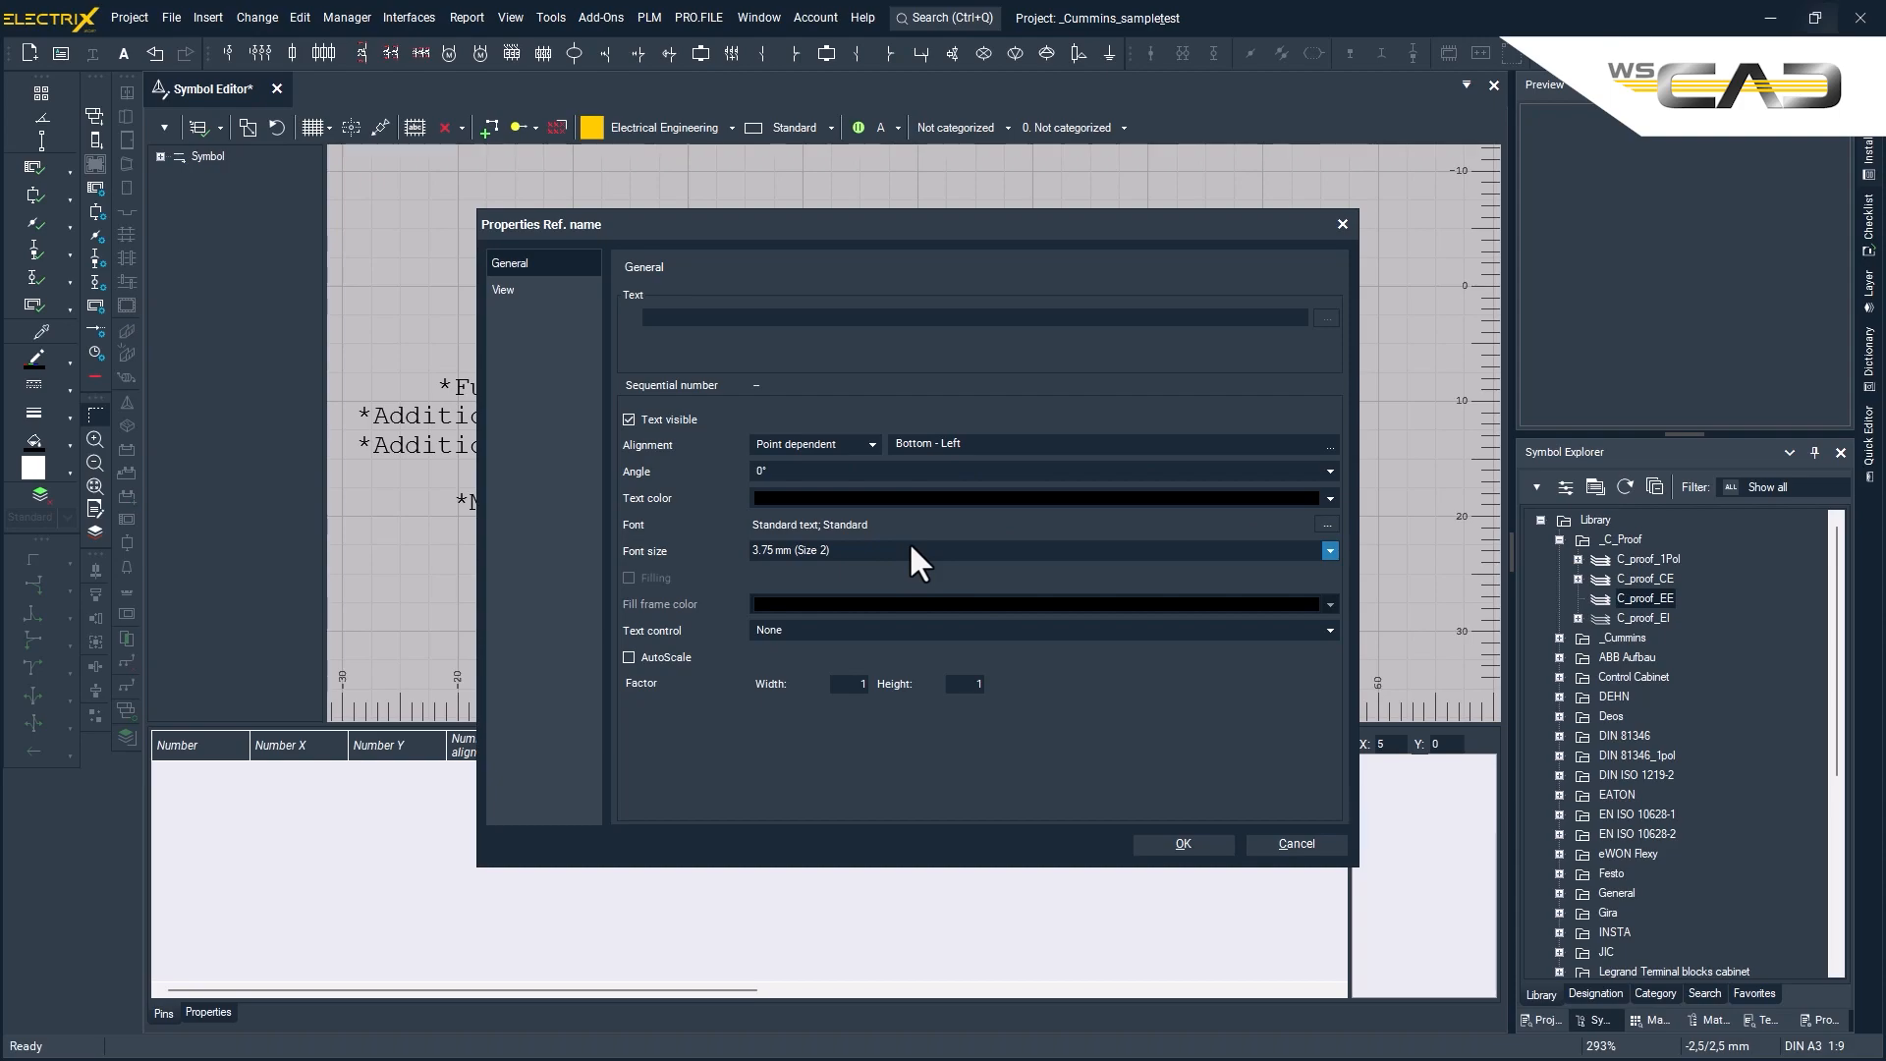
click(1177, 850)
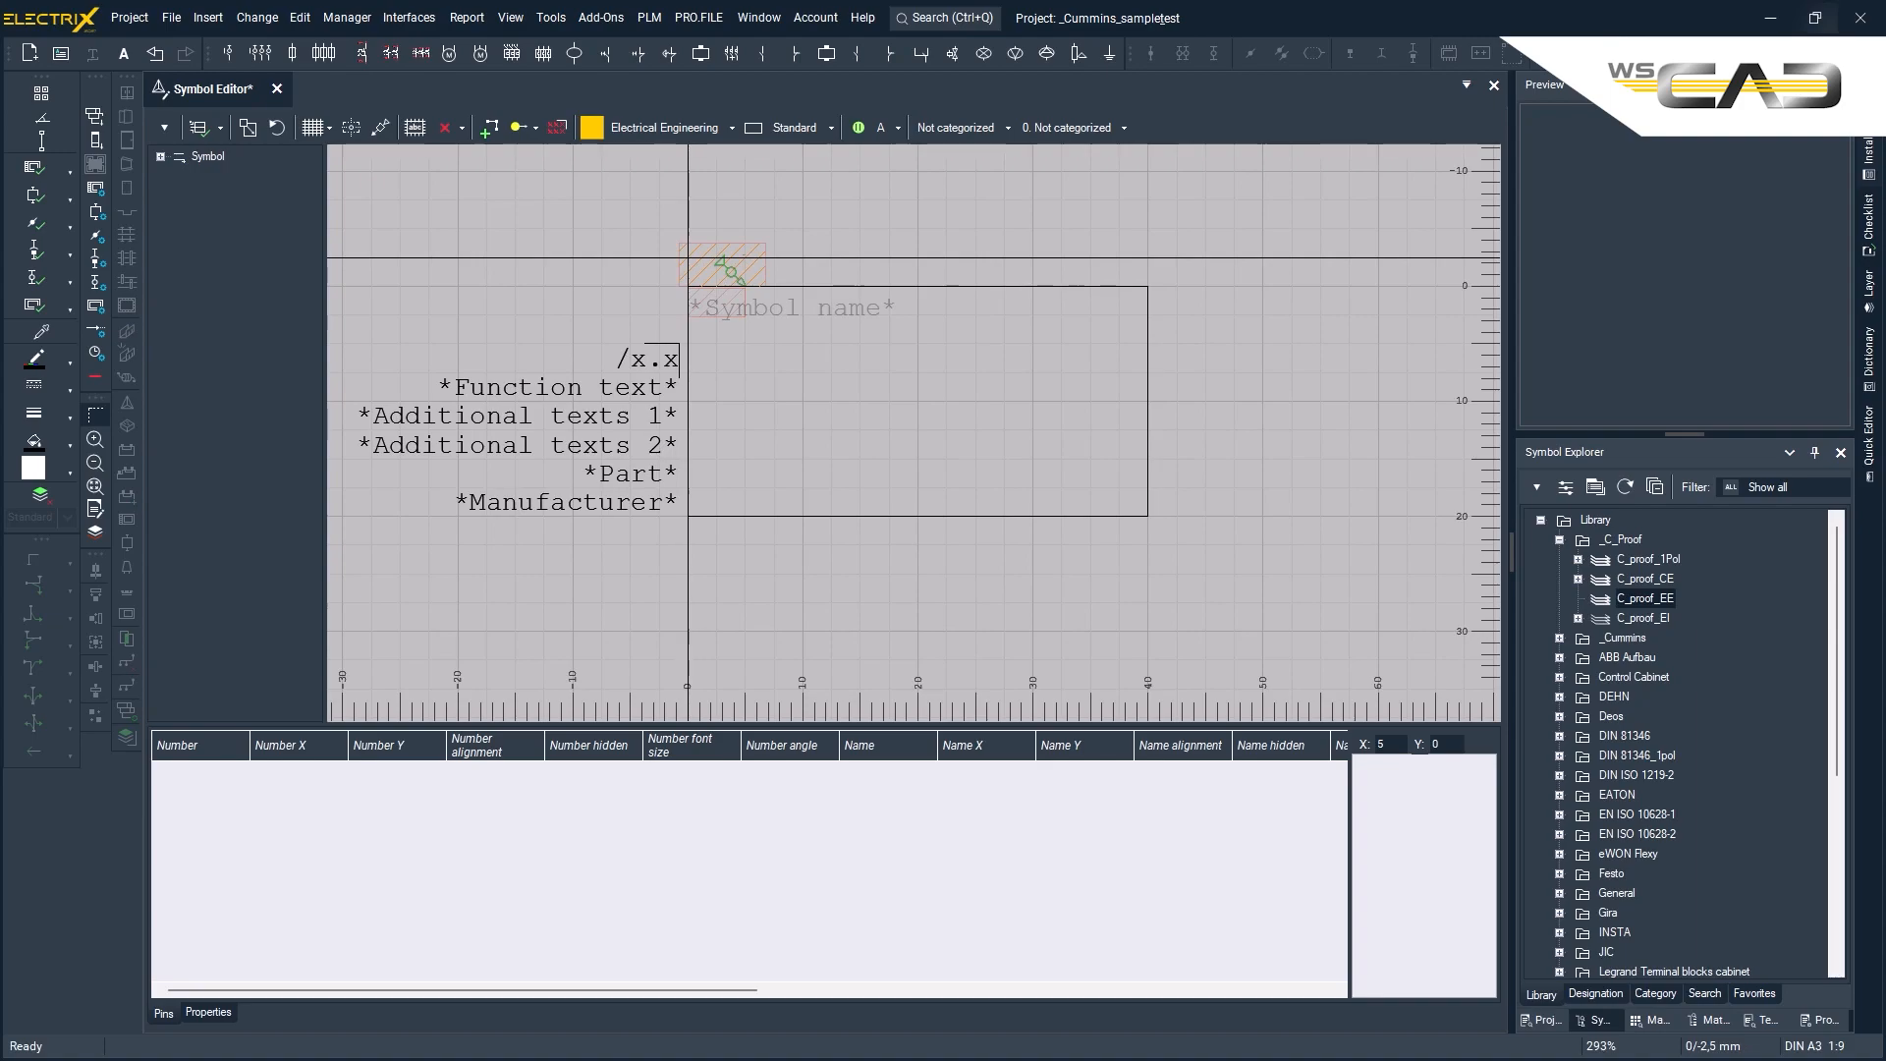
- Move the reference name's insertion point to the rectangle's upper-left corner at 0/0 mm
right_click(688, 258)
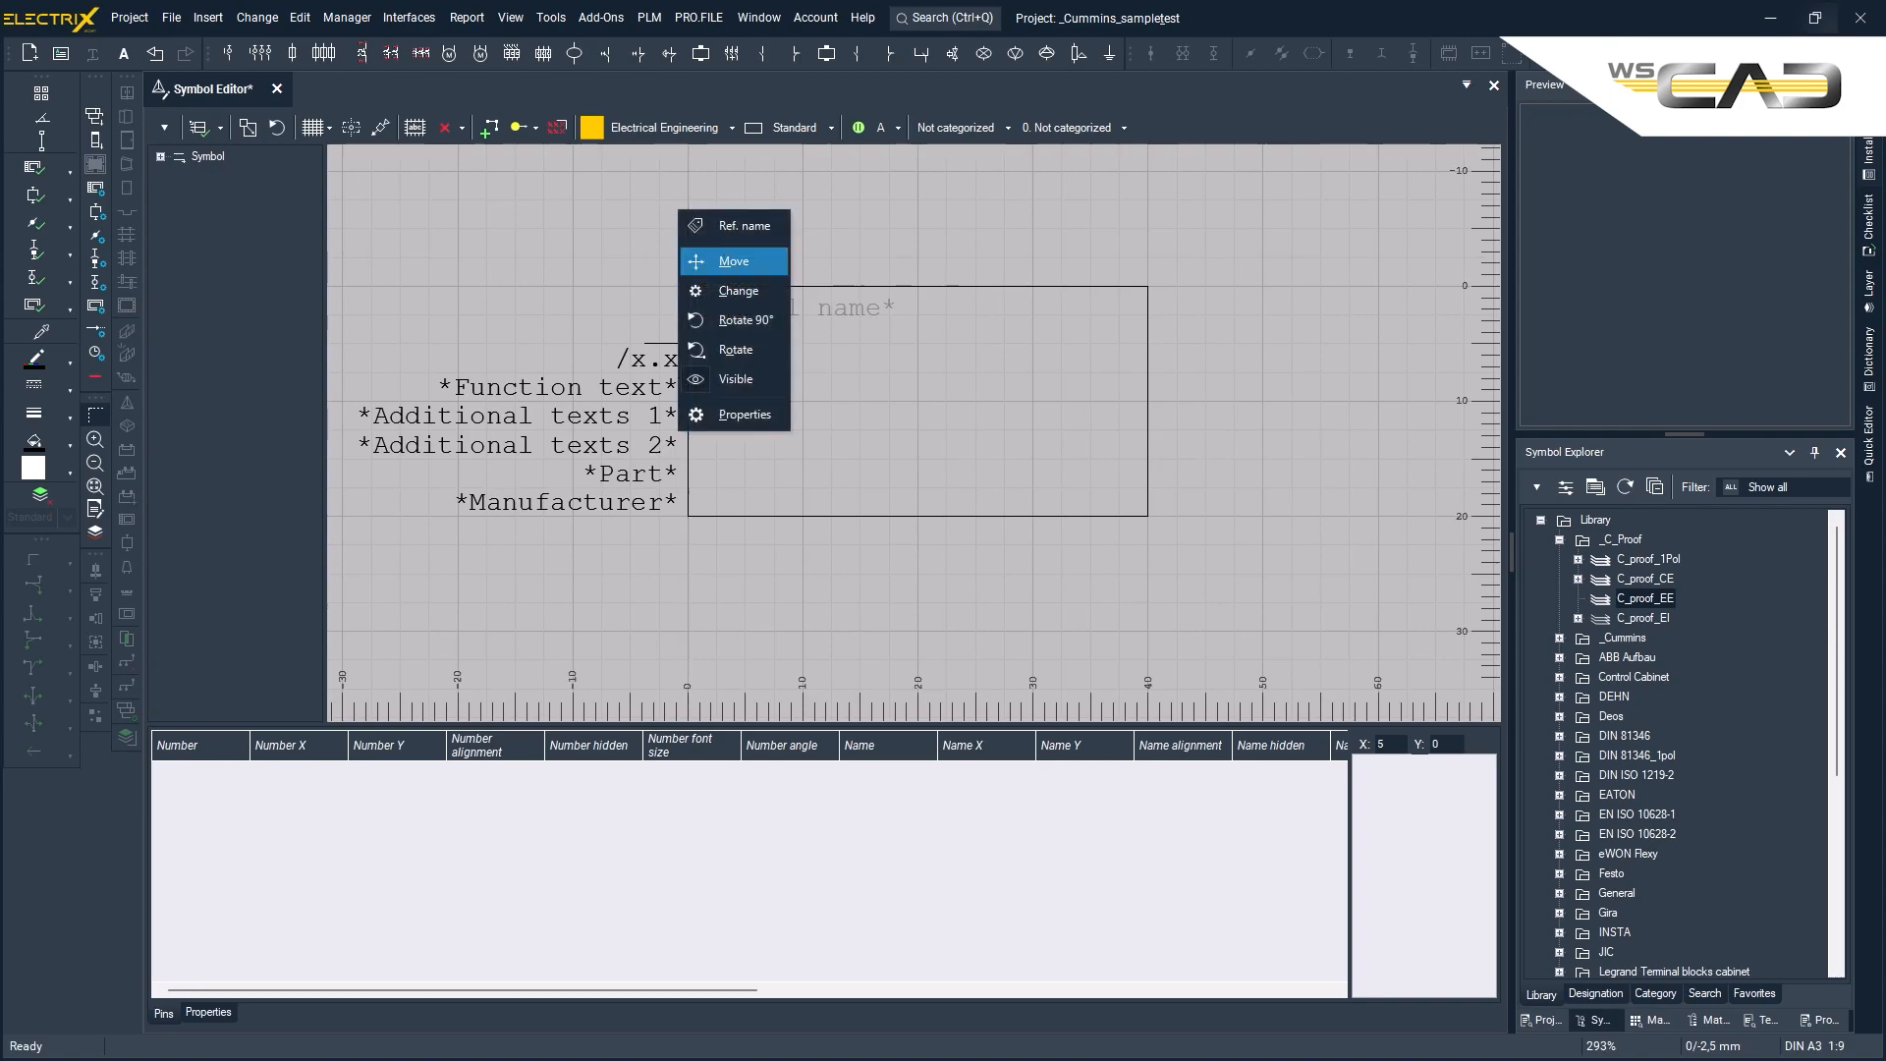
click(697, 262)
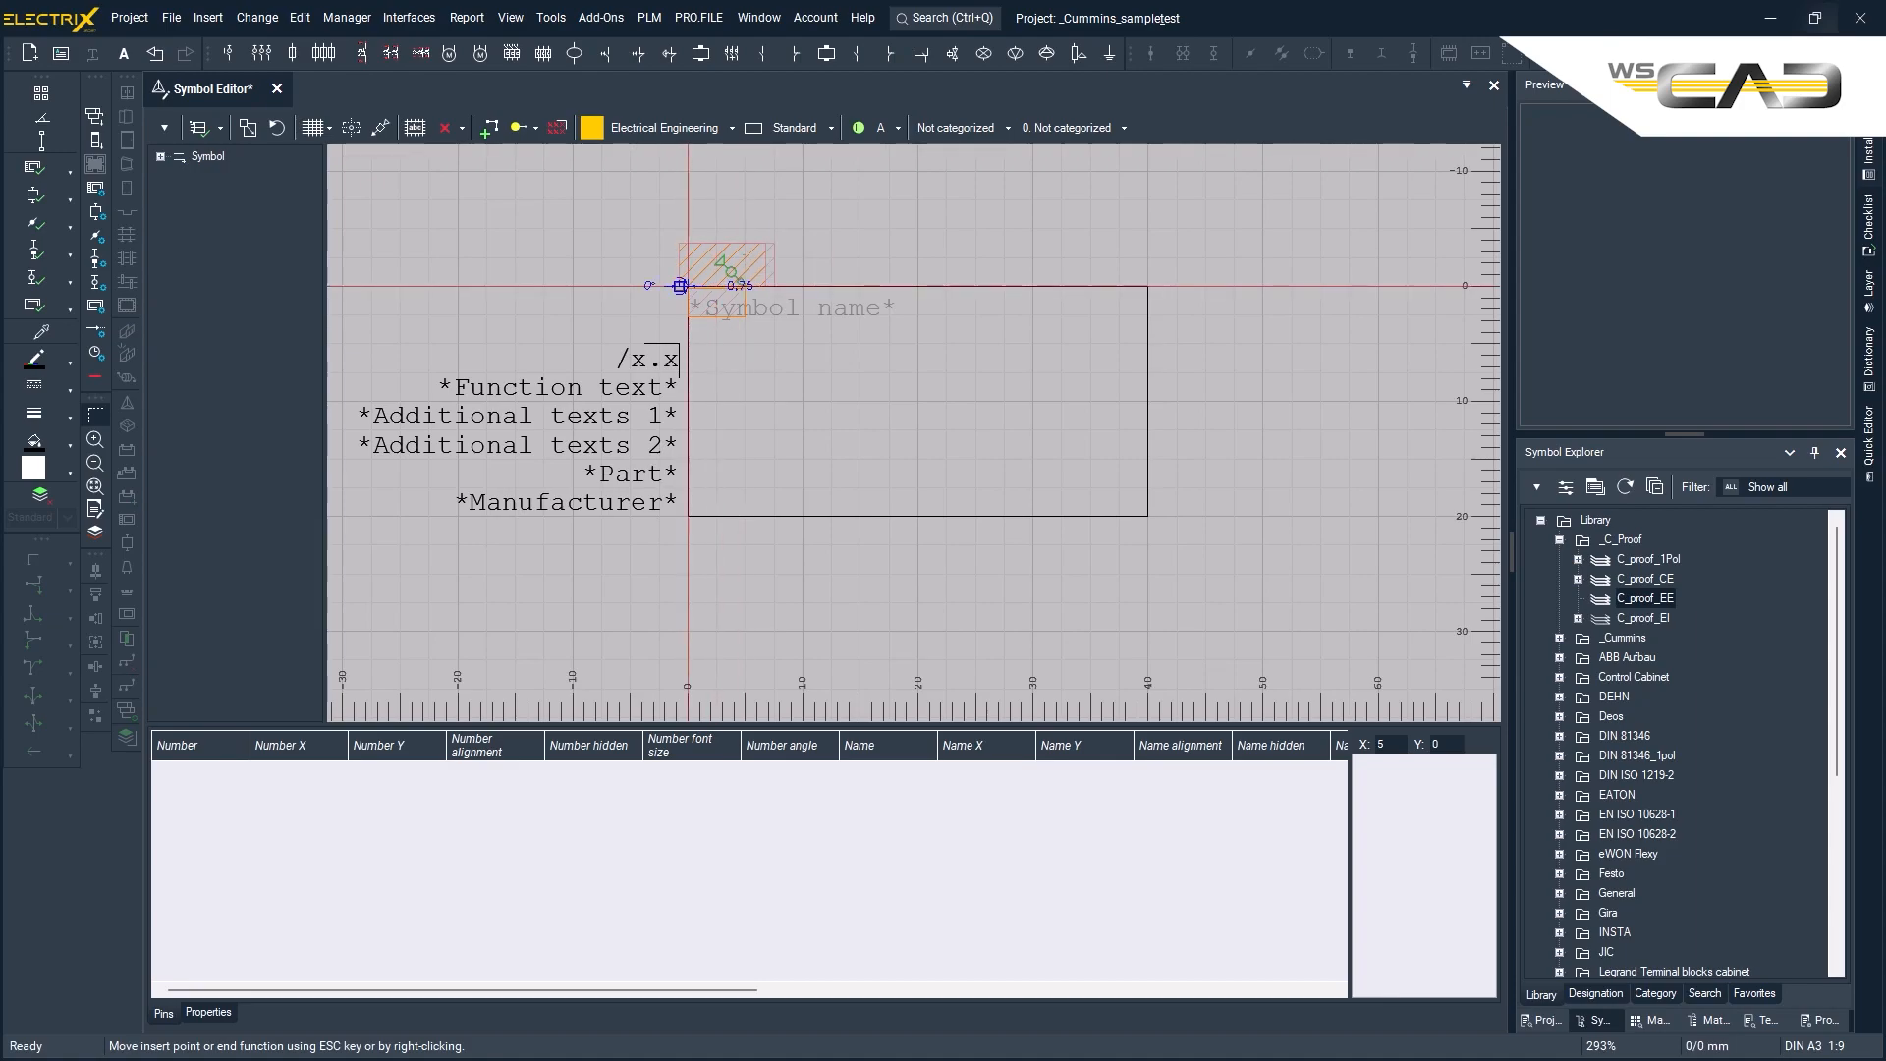
click(684, 286)
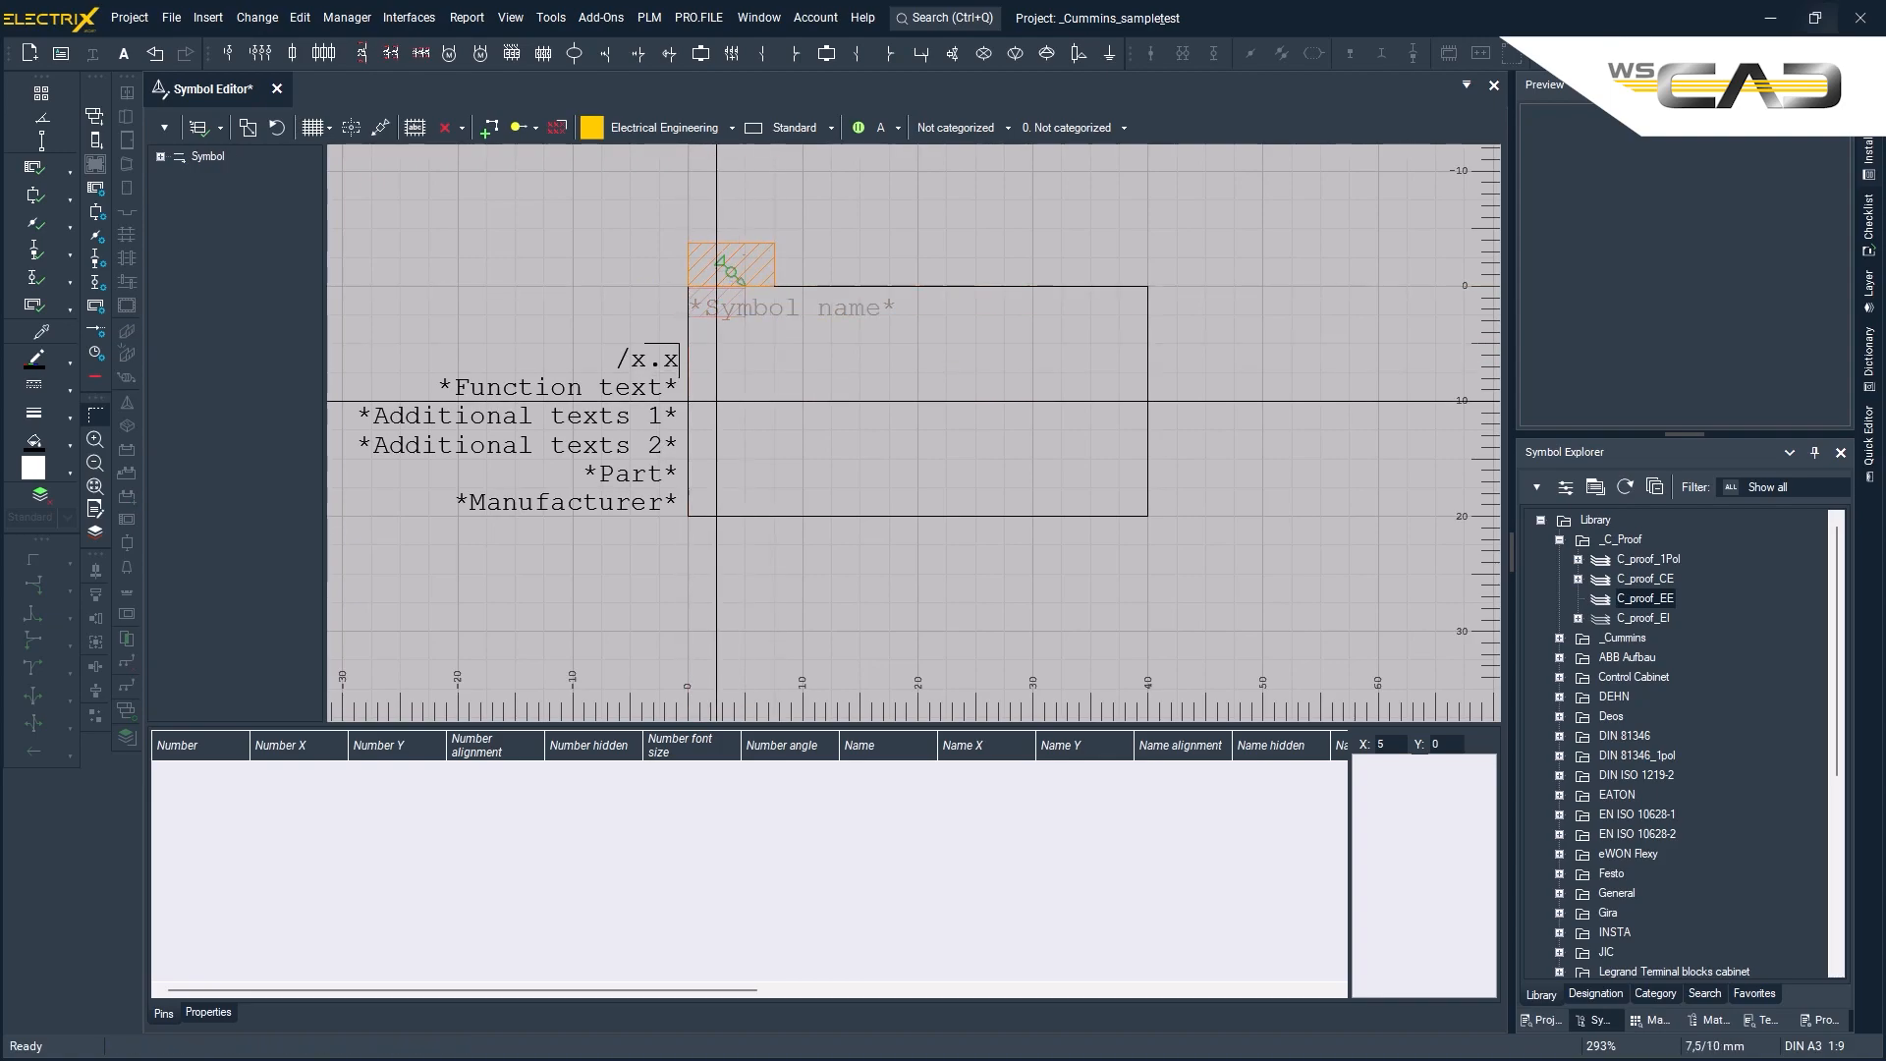
- Set the text container's alignment to Top - Left
right_click(646, 303)
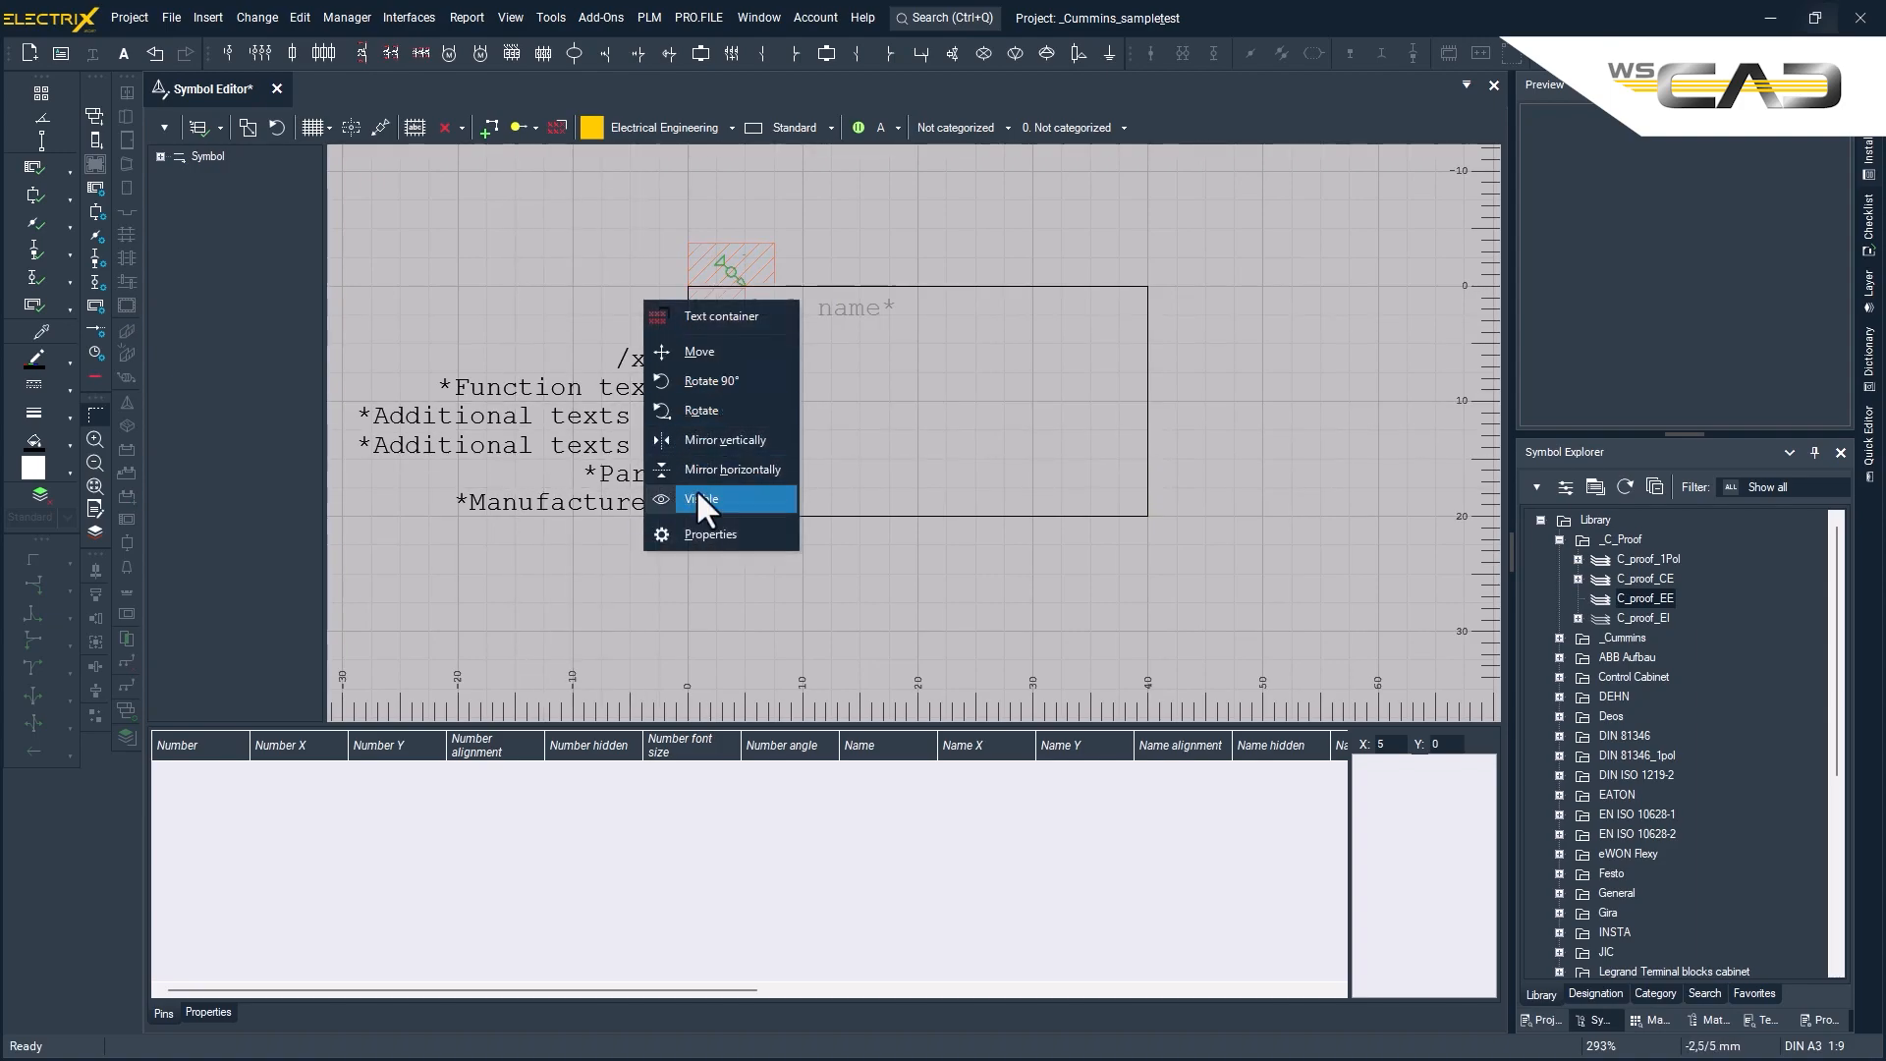
click(708, 534)
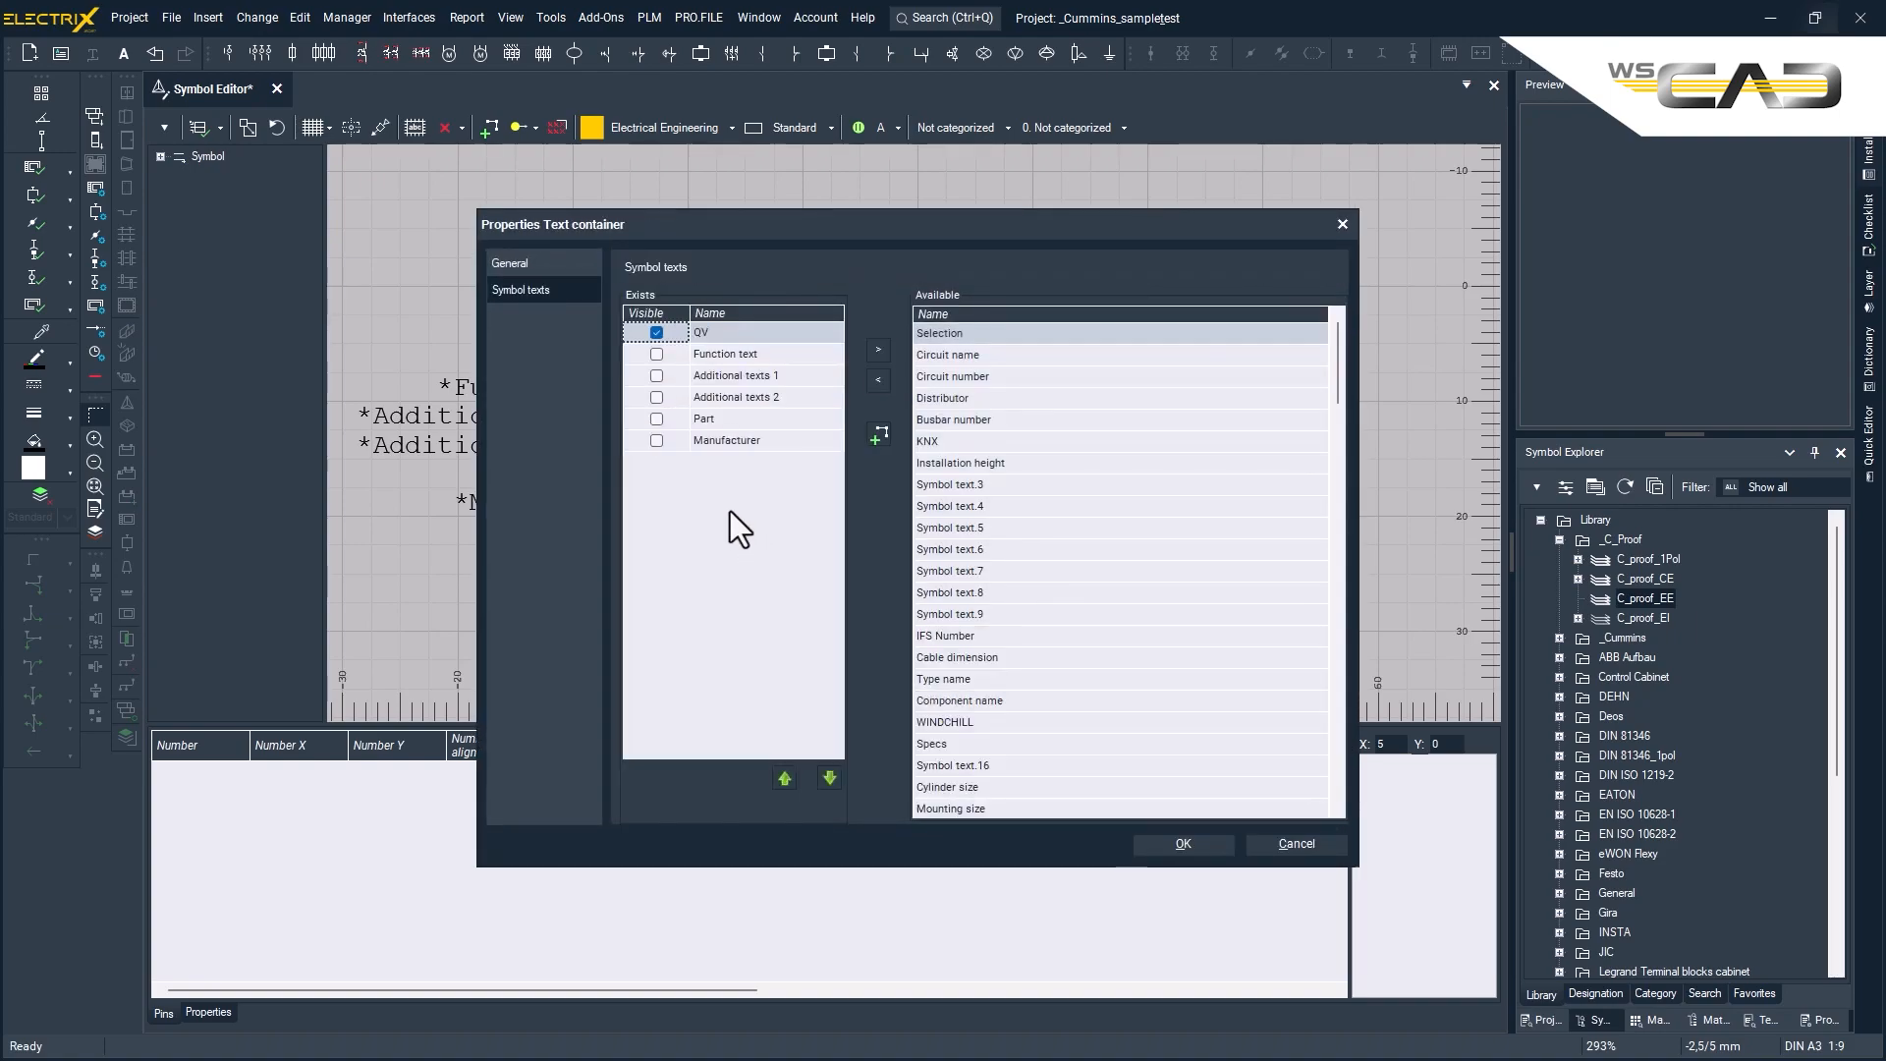
click(510, 271)
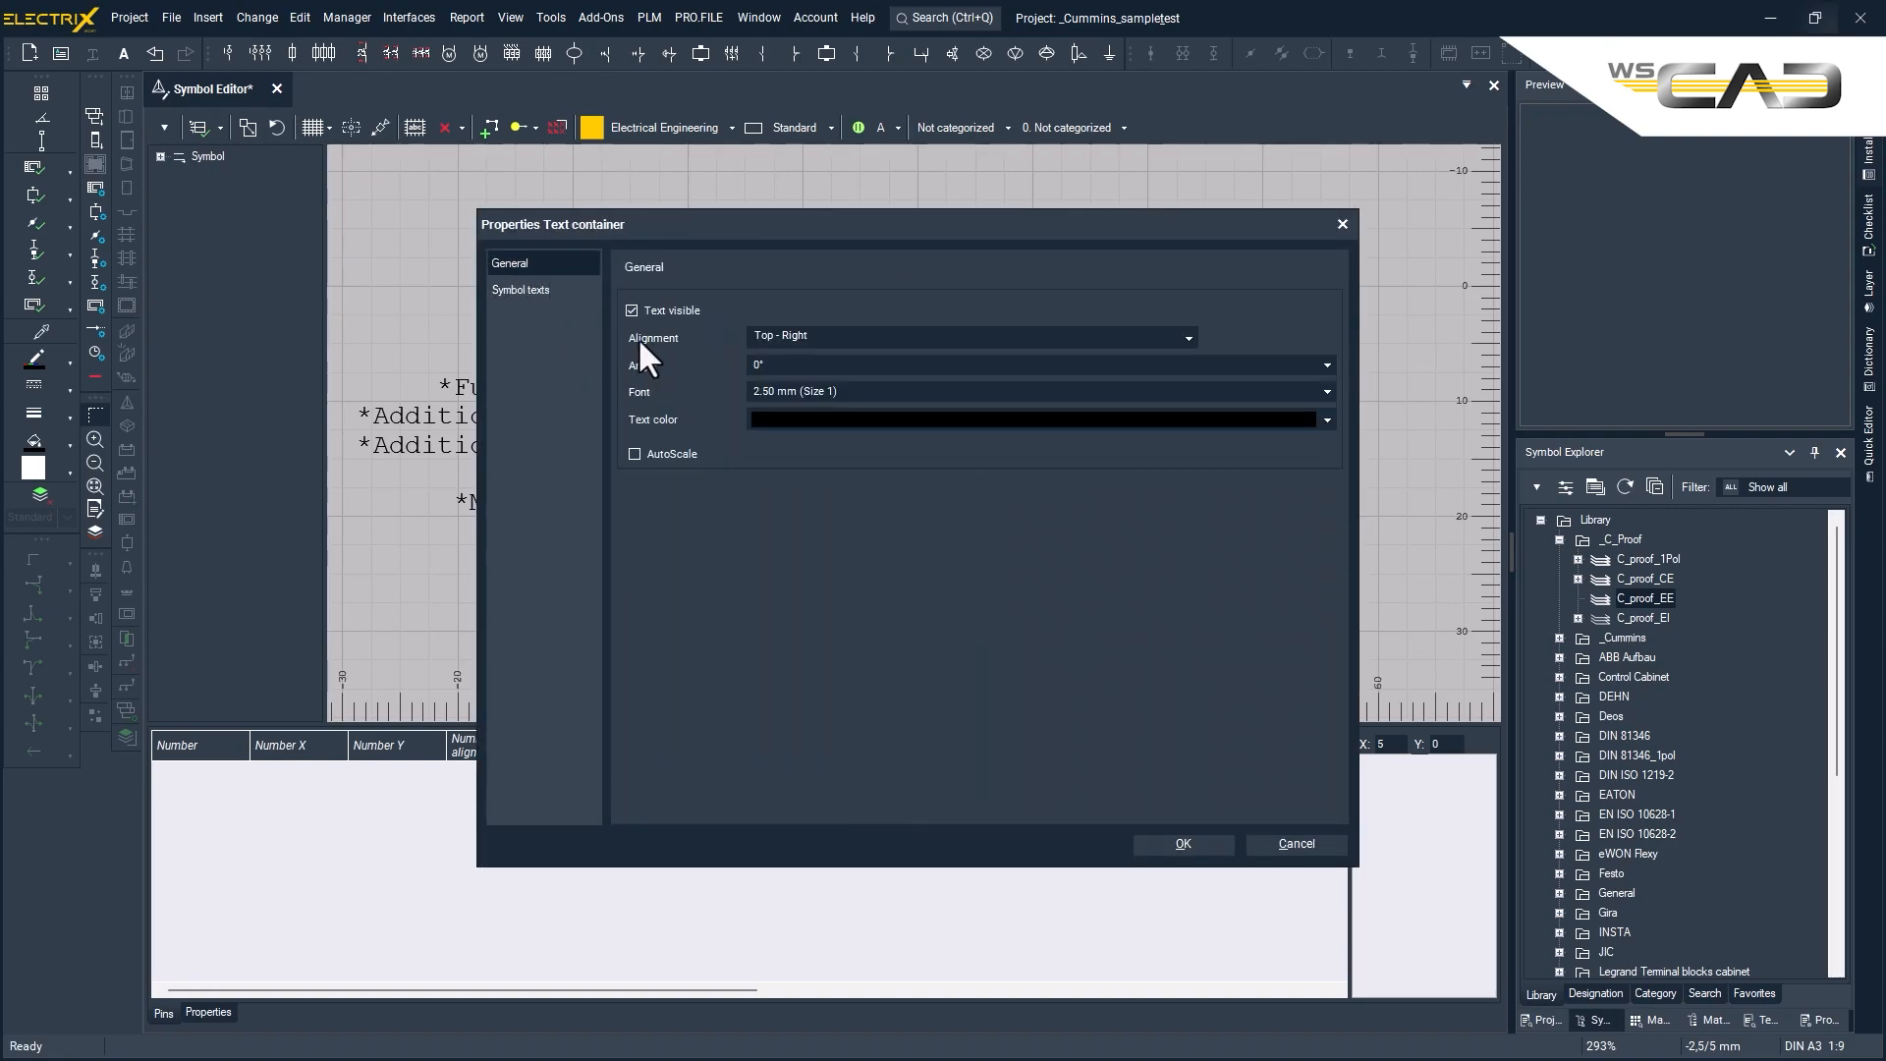
click(1188, 336)
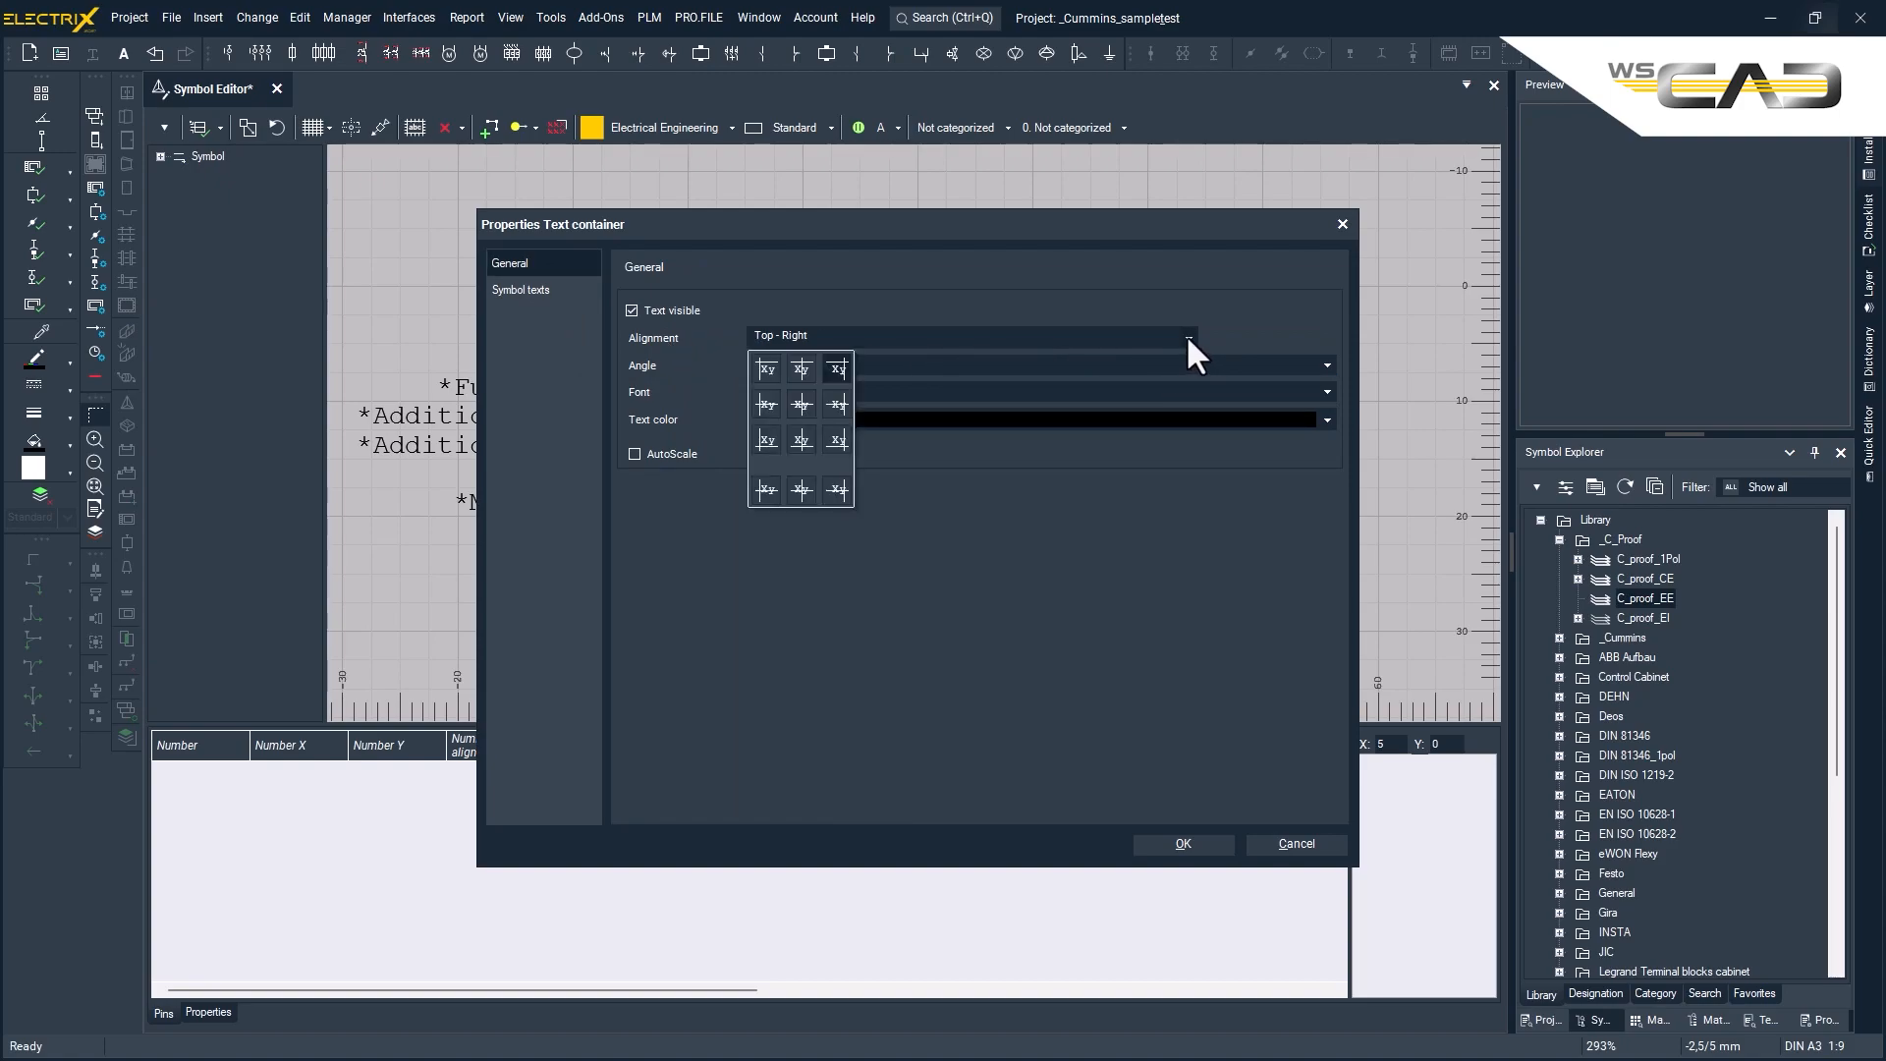
click(766, 367)
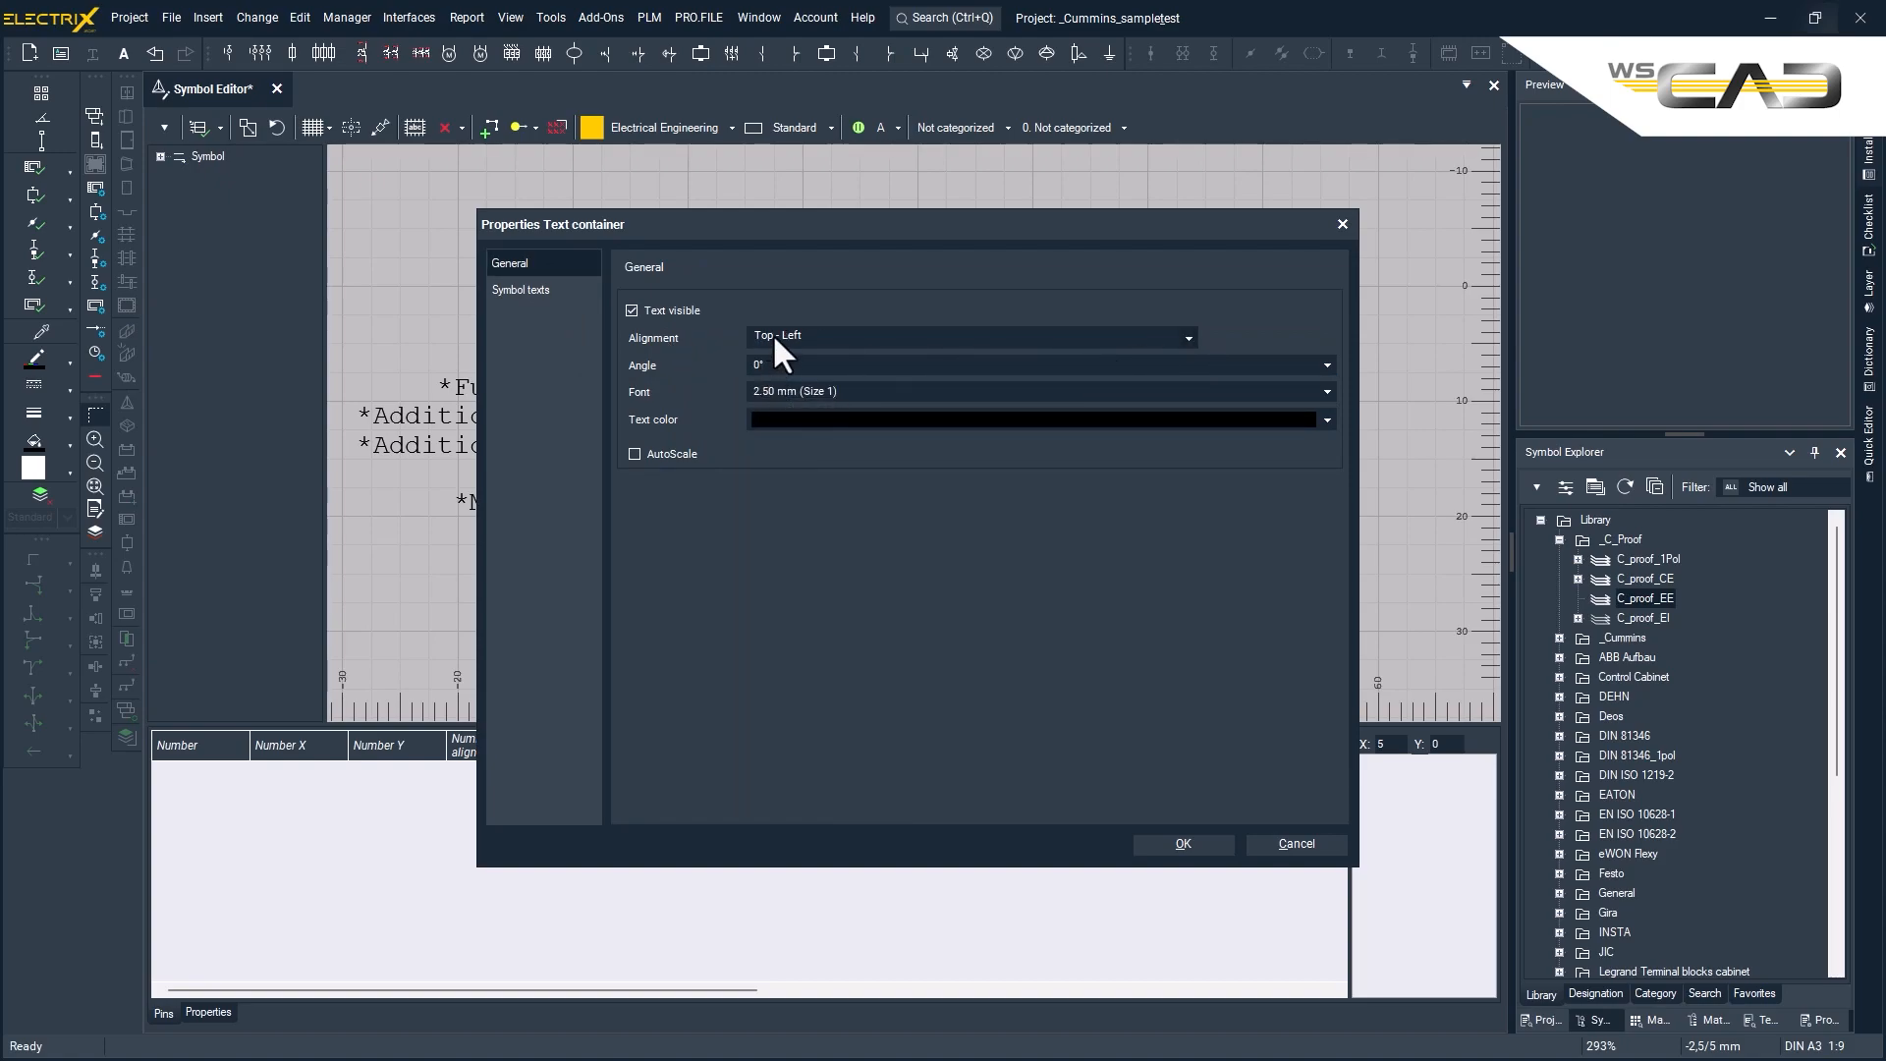
click(1179, 844)
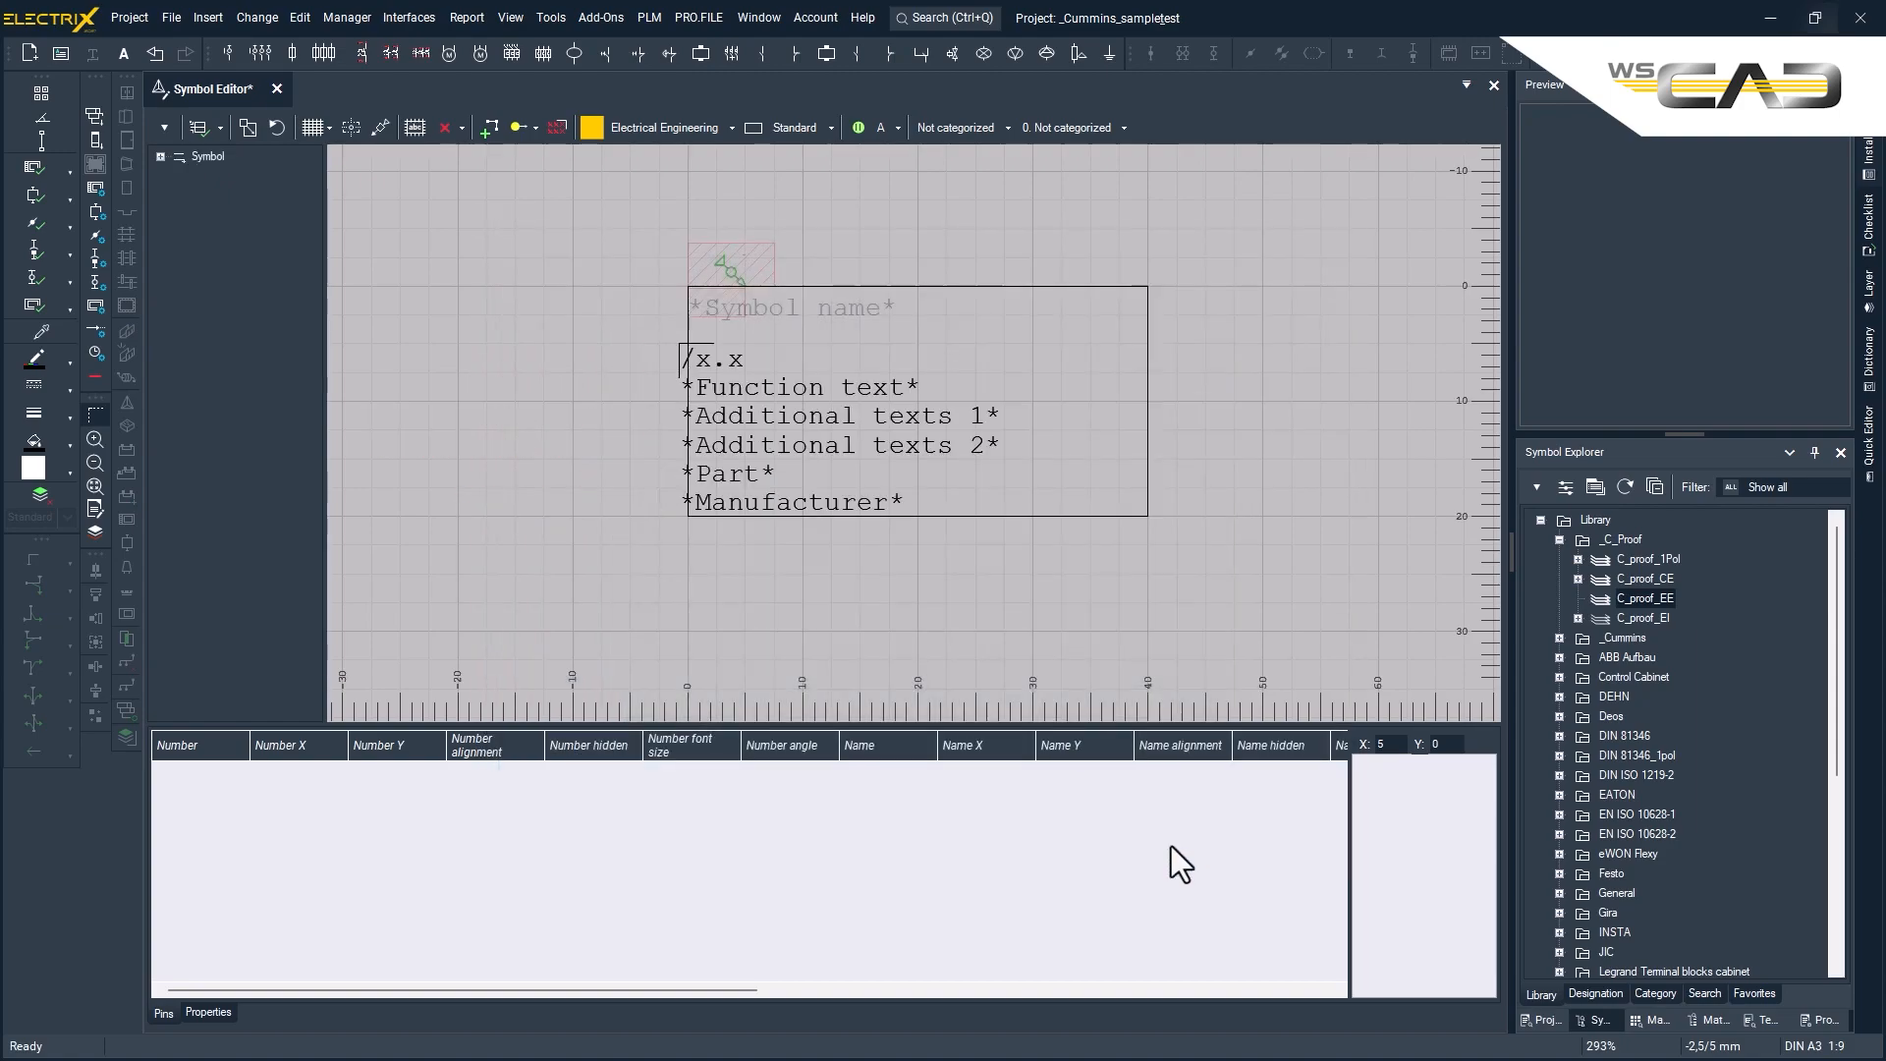
- Move the text container just below the rectangle, flush with its left edge
right_click(687, 342)
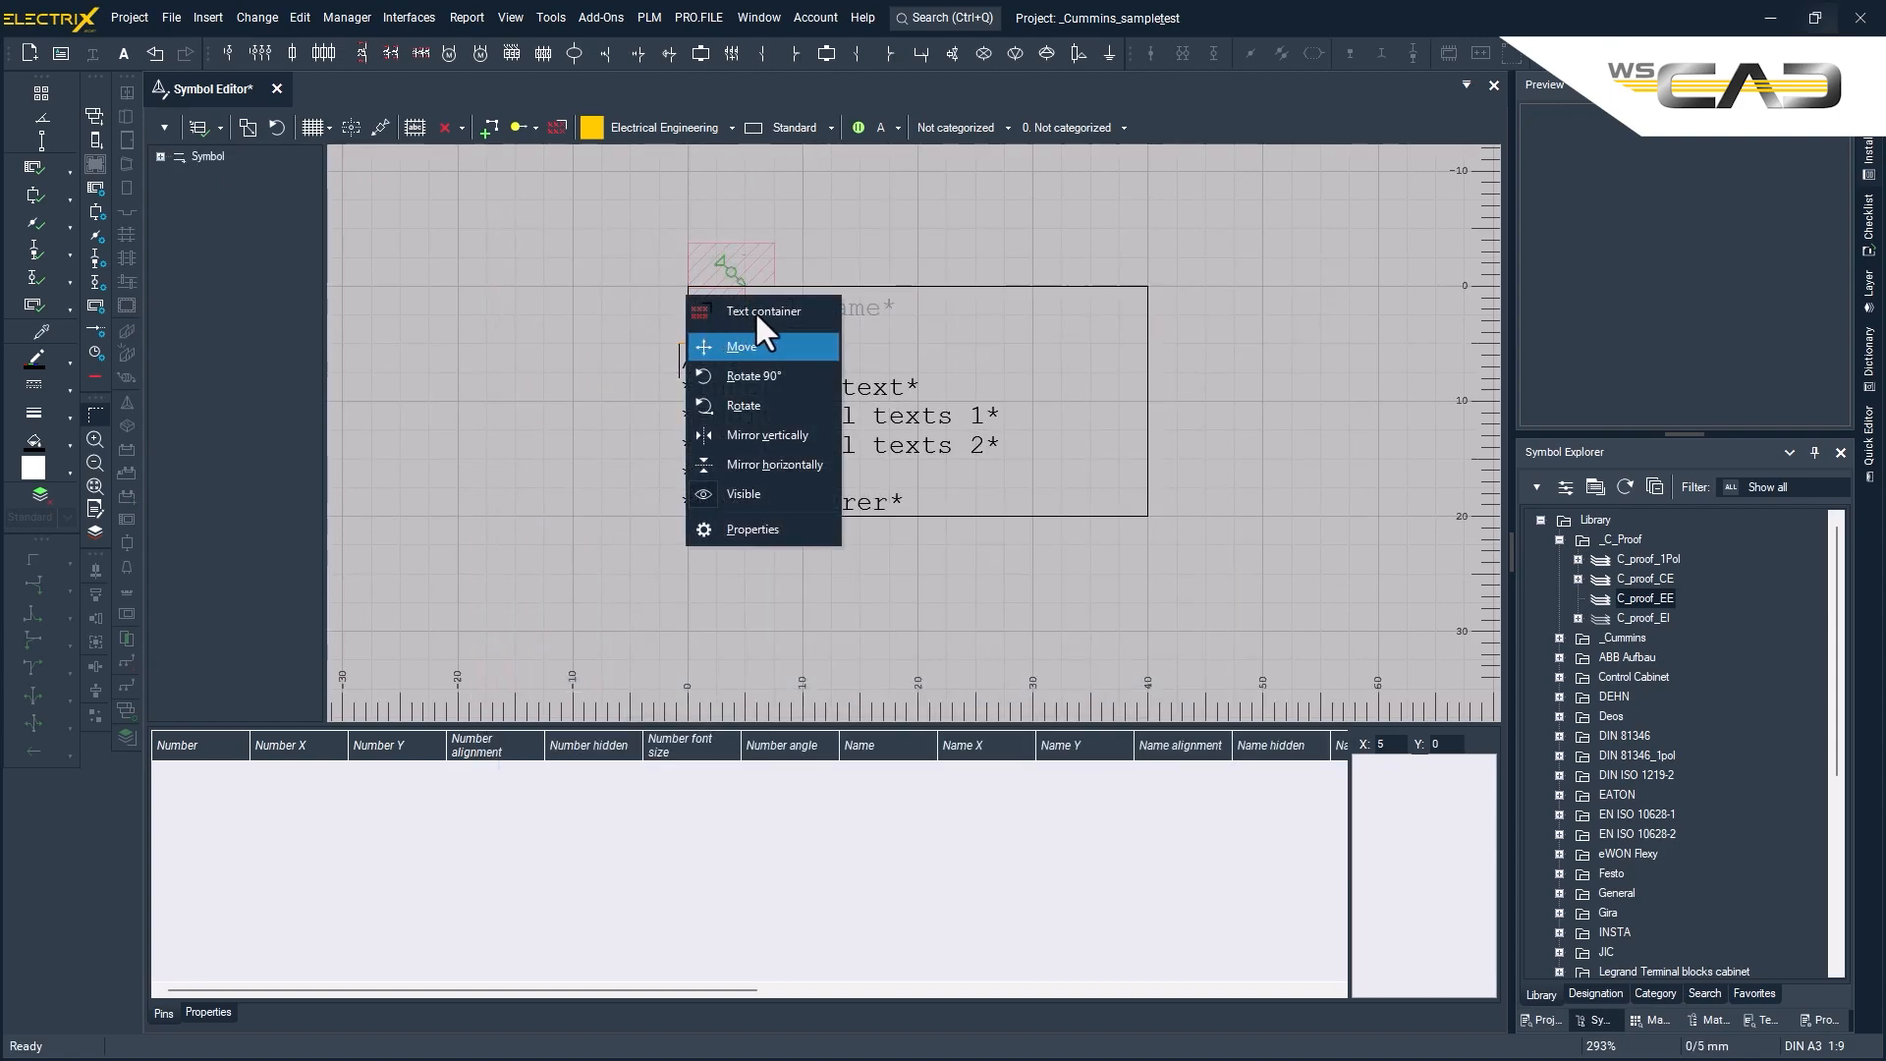
click(739, 345)
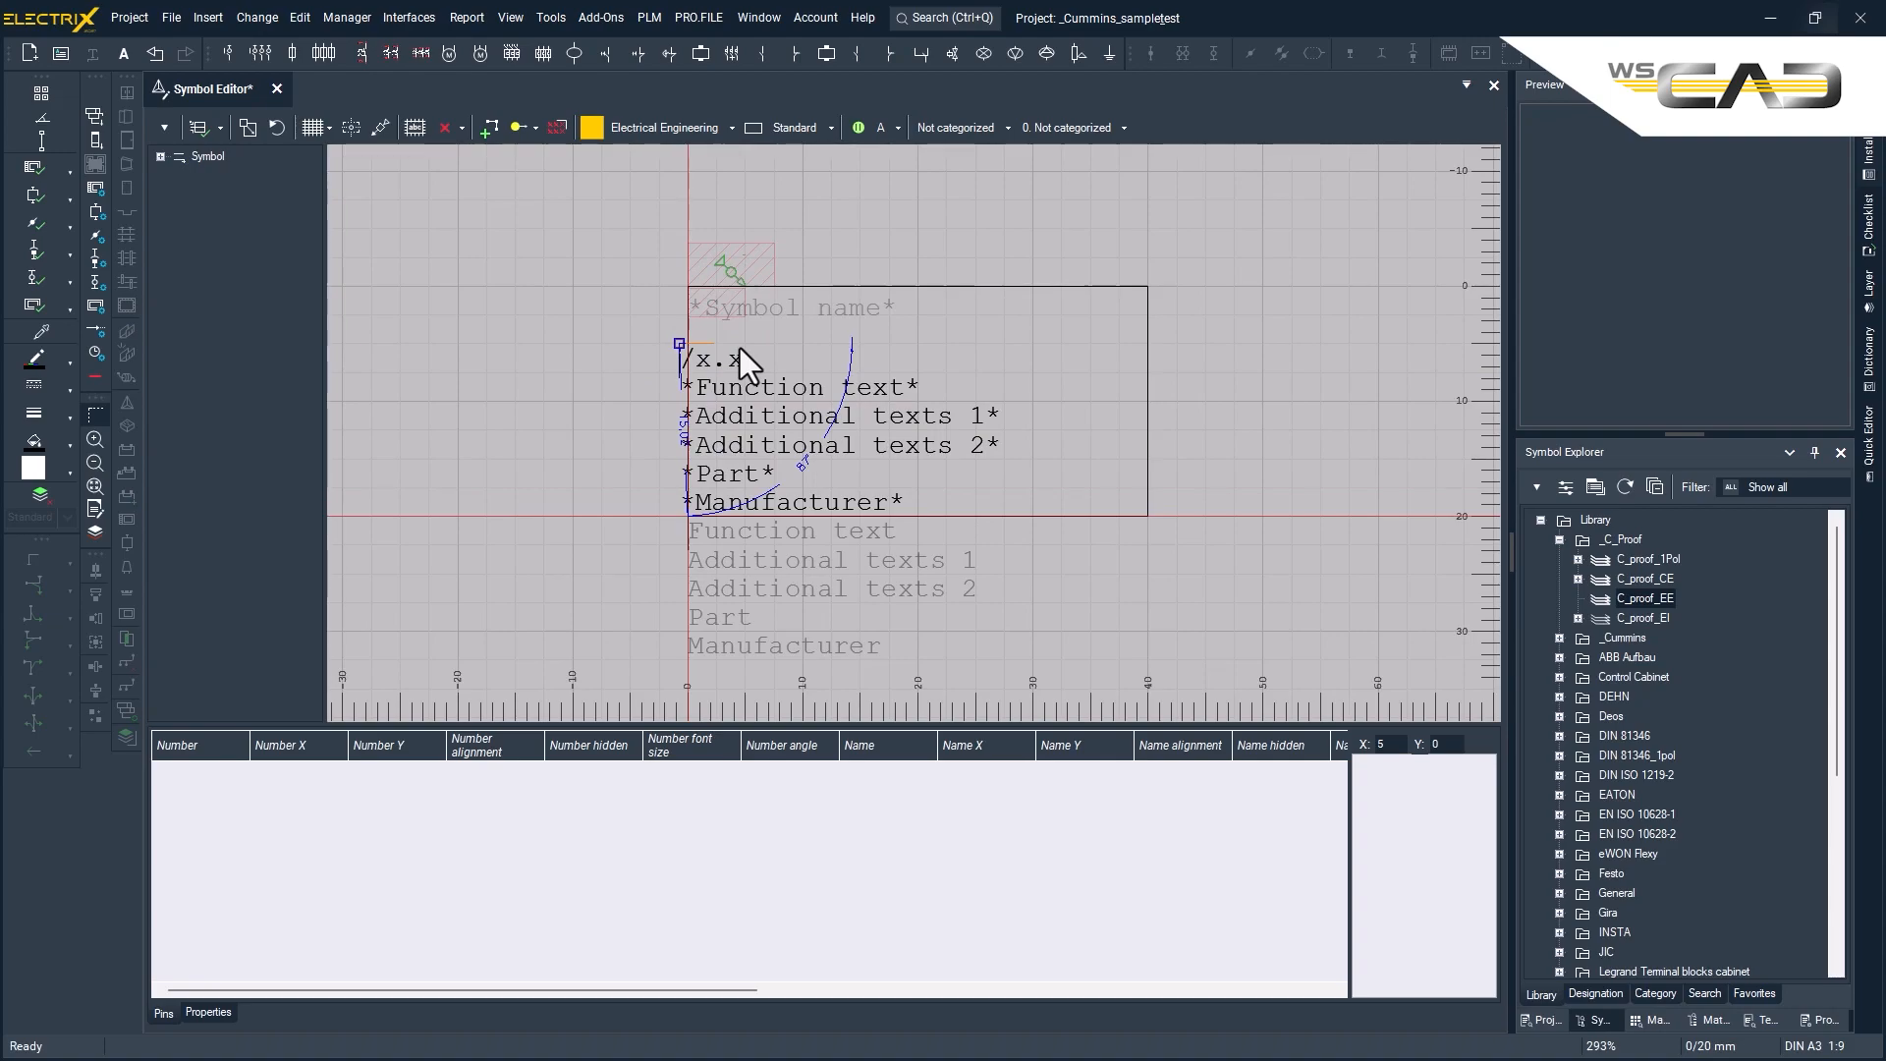
click(739, 348)
- Place pins 1 to 3 on the rectangle's left edge and pins 4 to 6 on its right edge, at Y 5, 10 and 15 mm
click(459, 128)
click(465, 155)
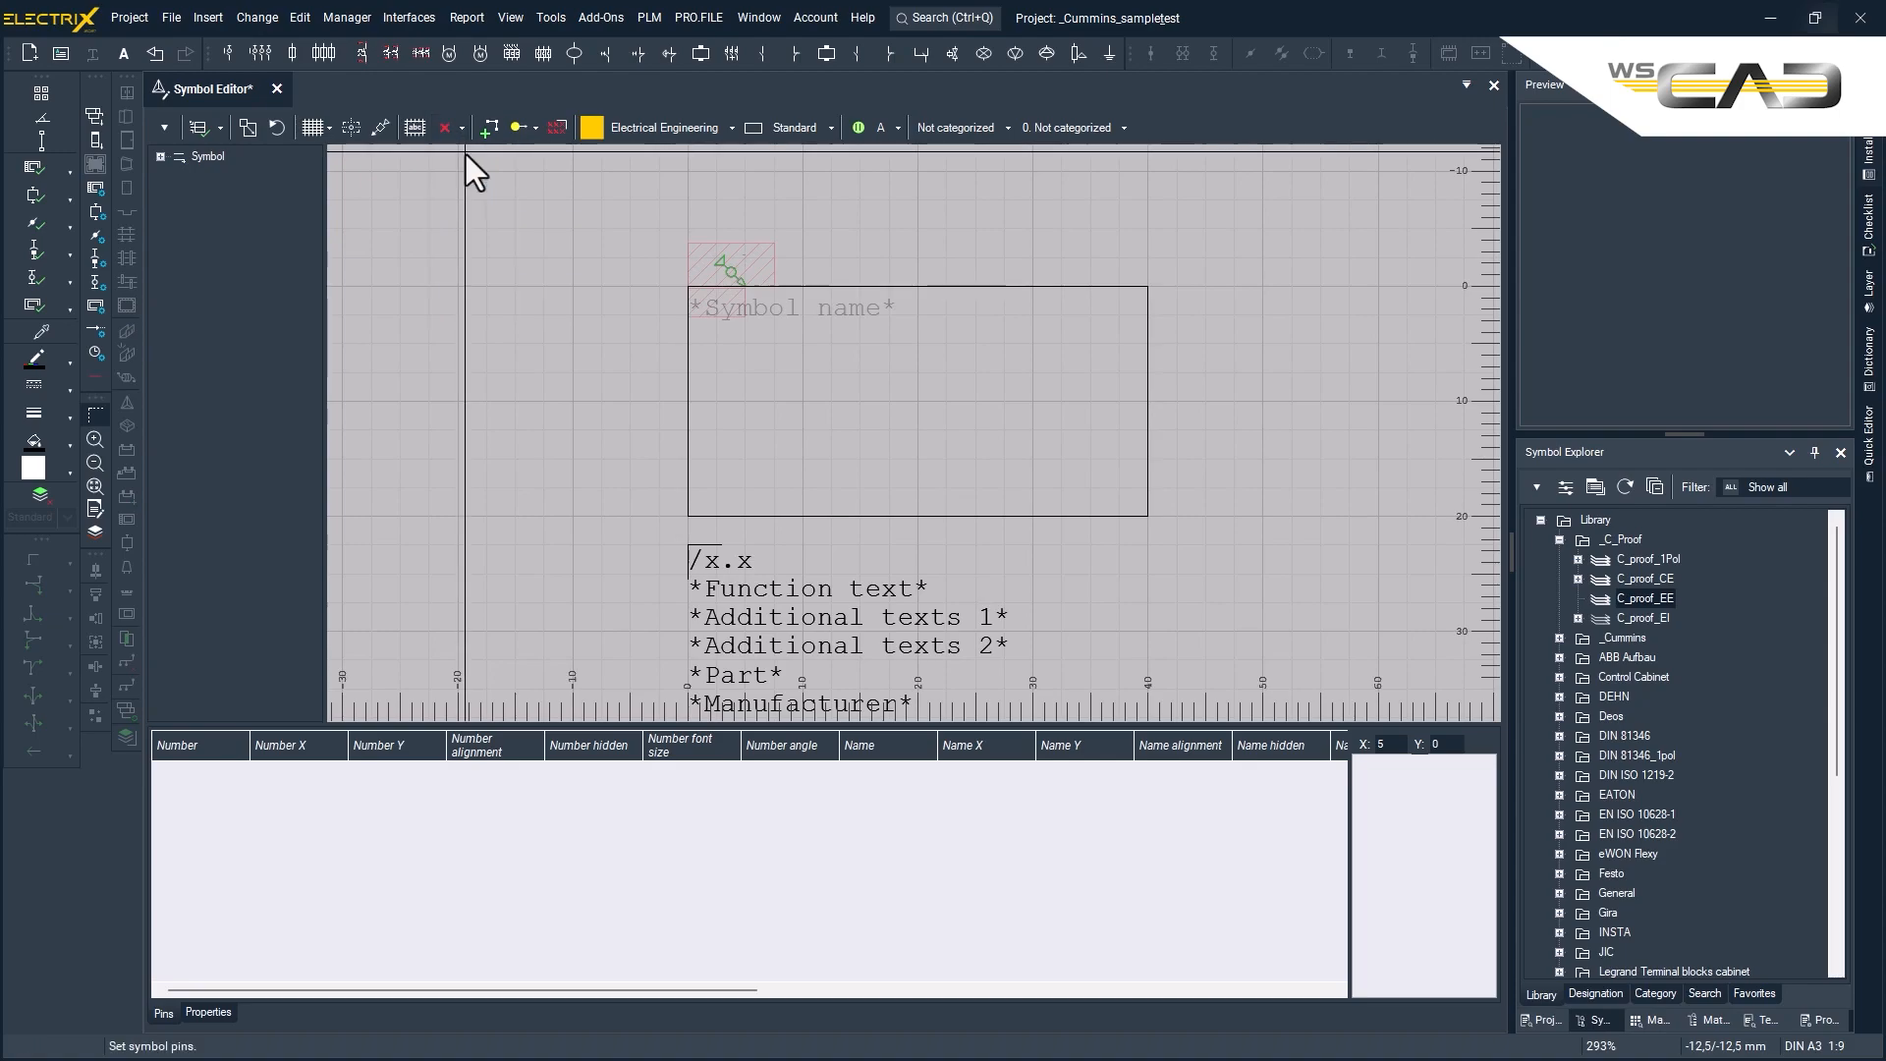
click(687, 344)
click(687, 400)
click(687, 459)
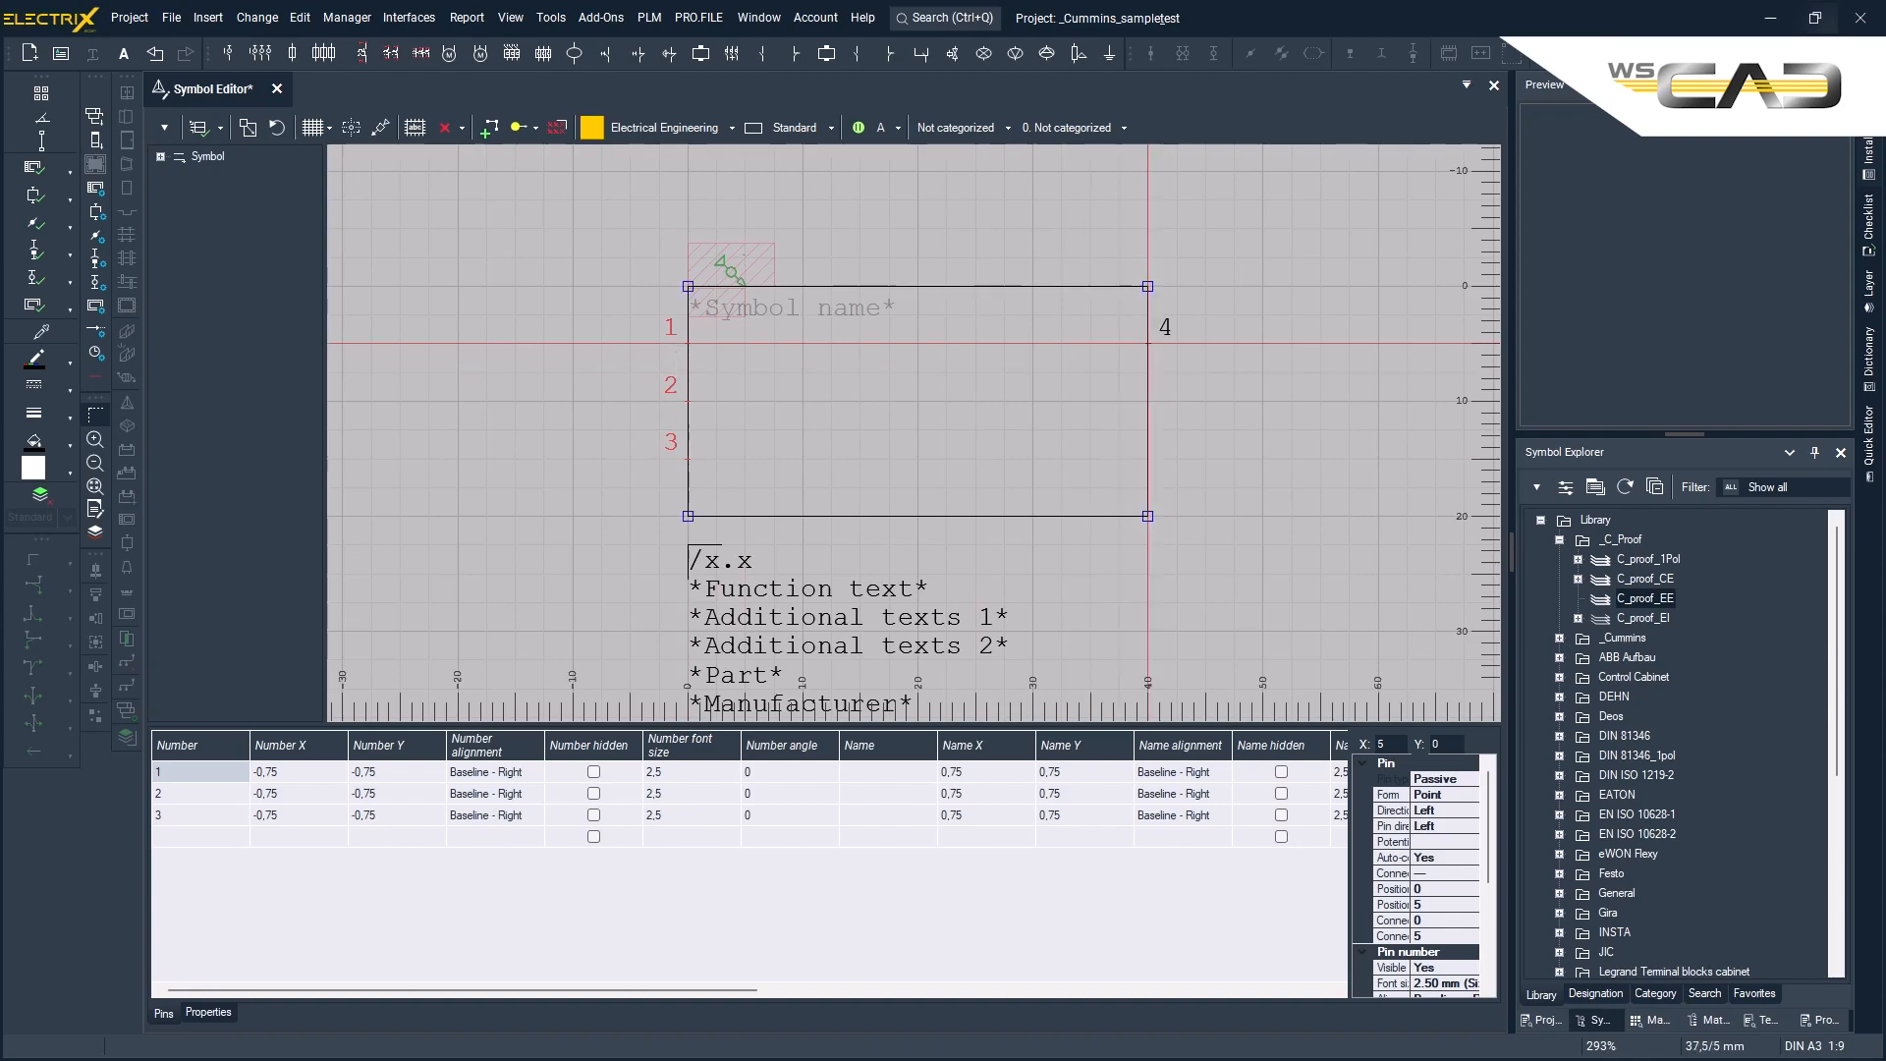
click(1147, 344)
click(1147, 401)
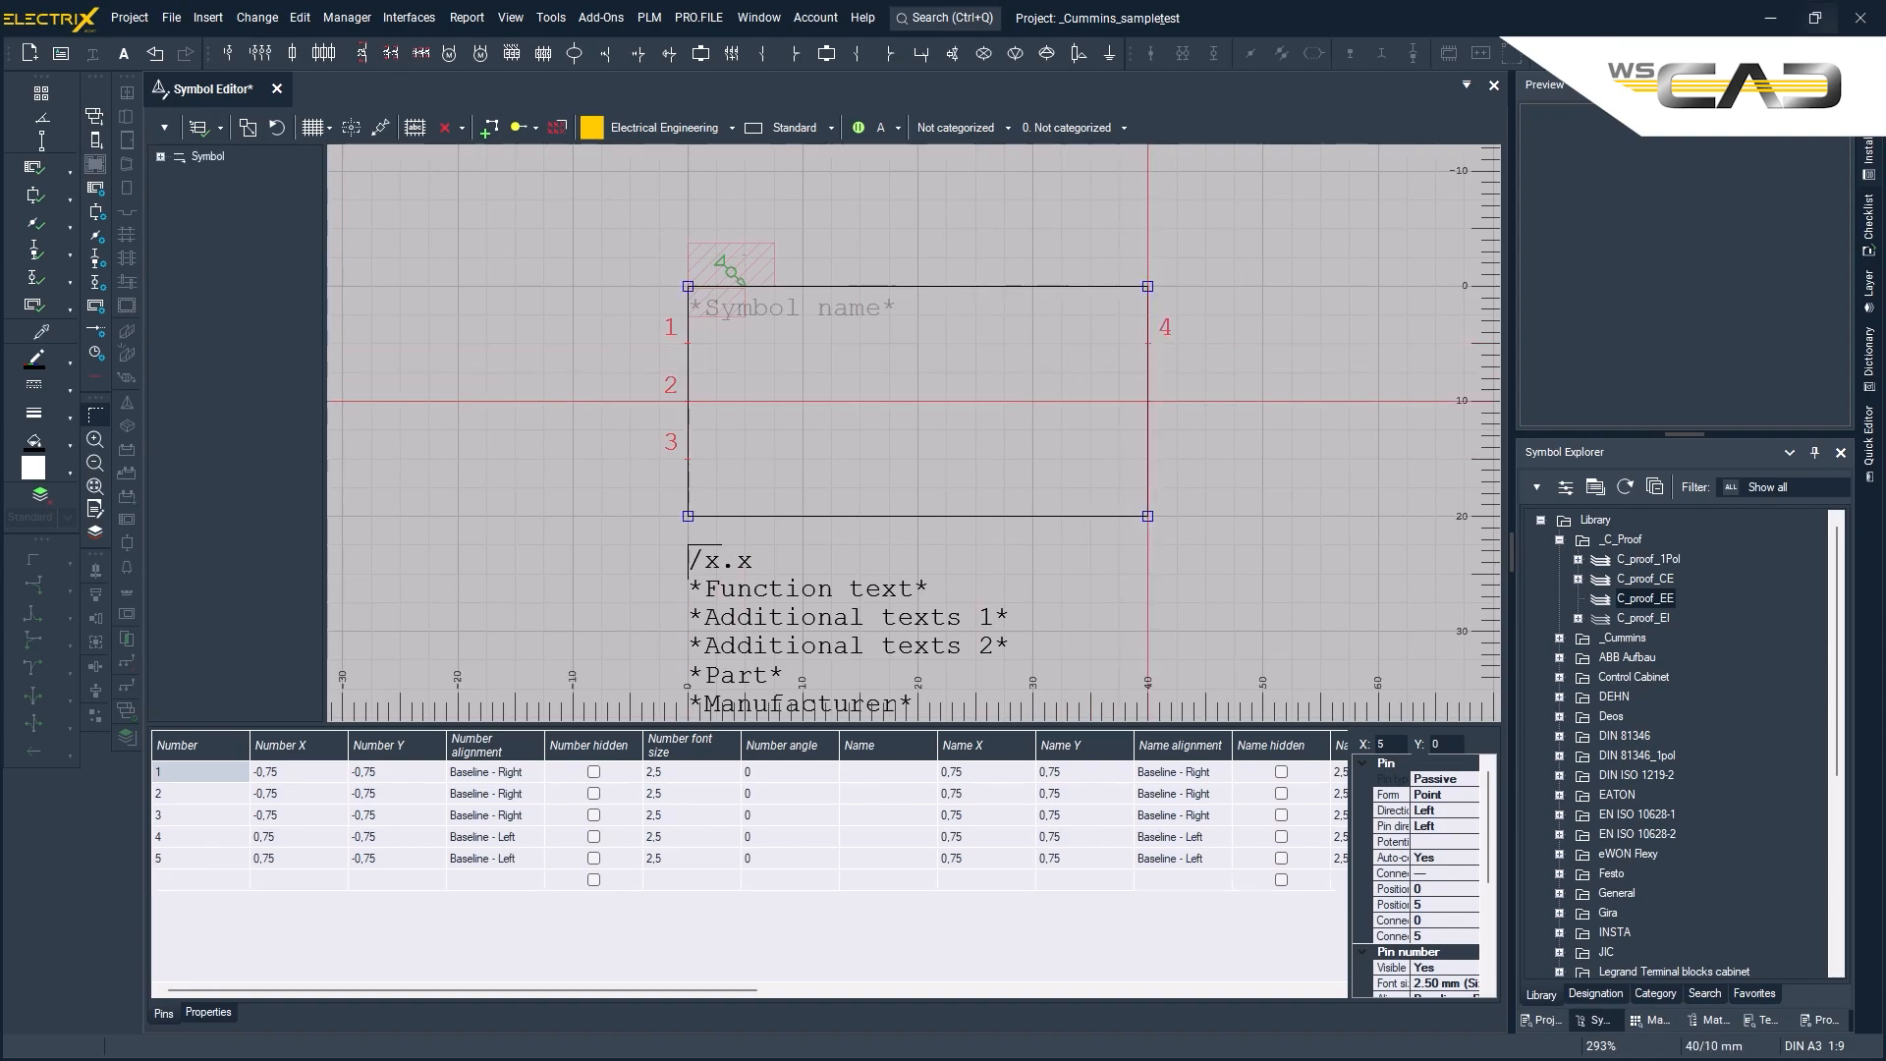
click(1147, 459)
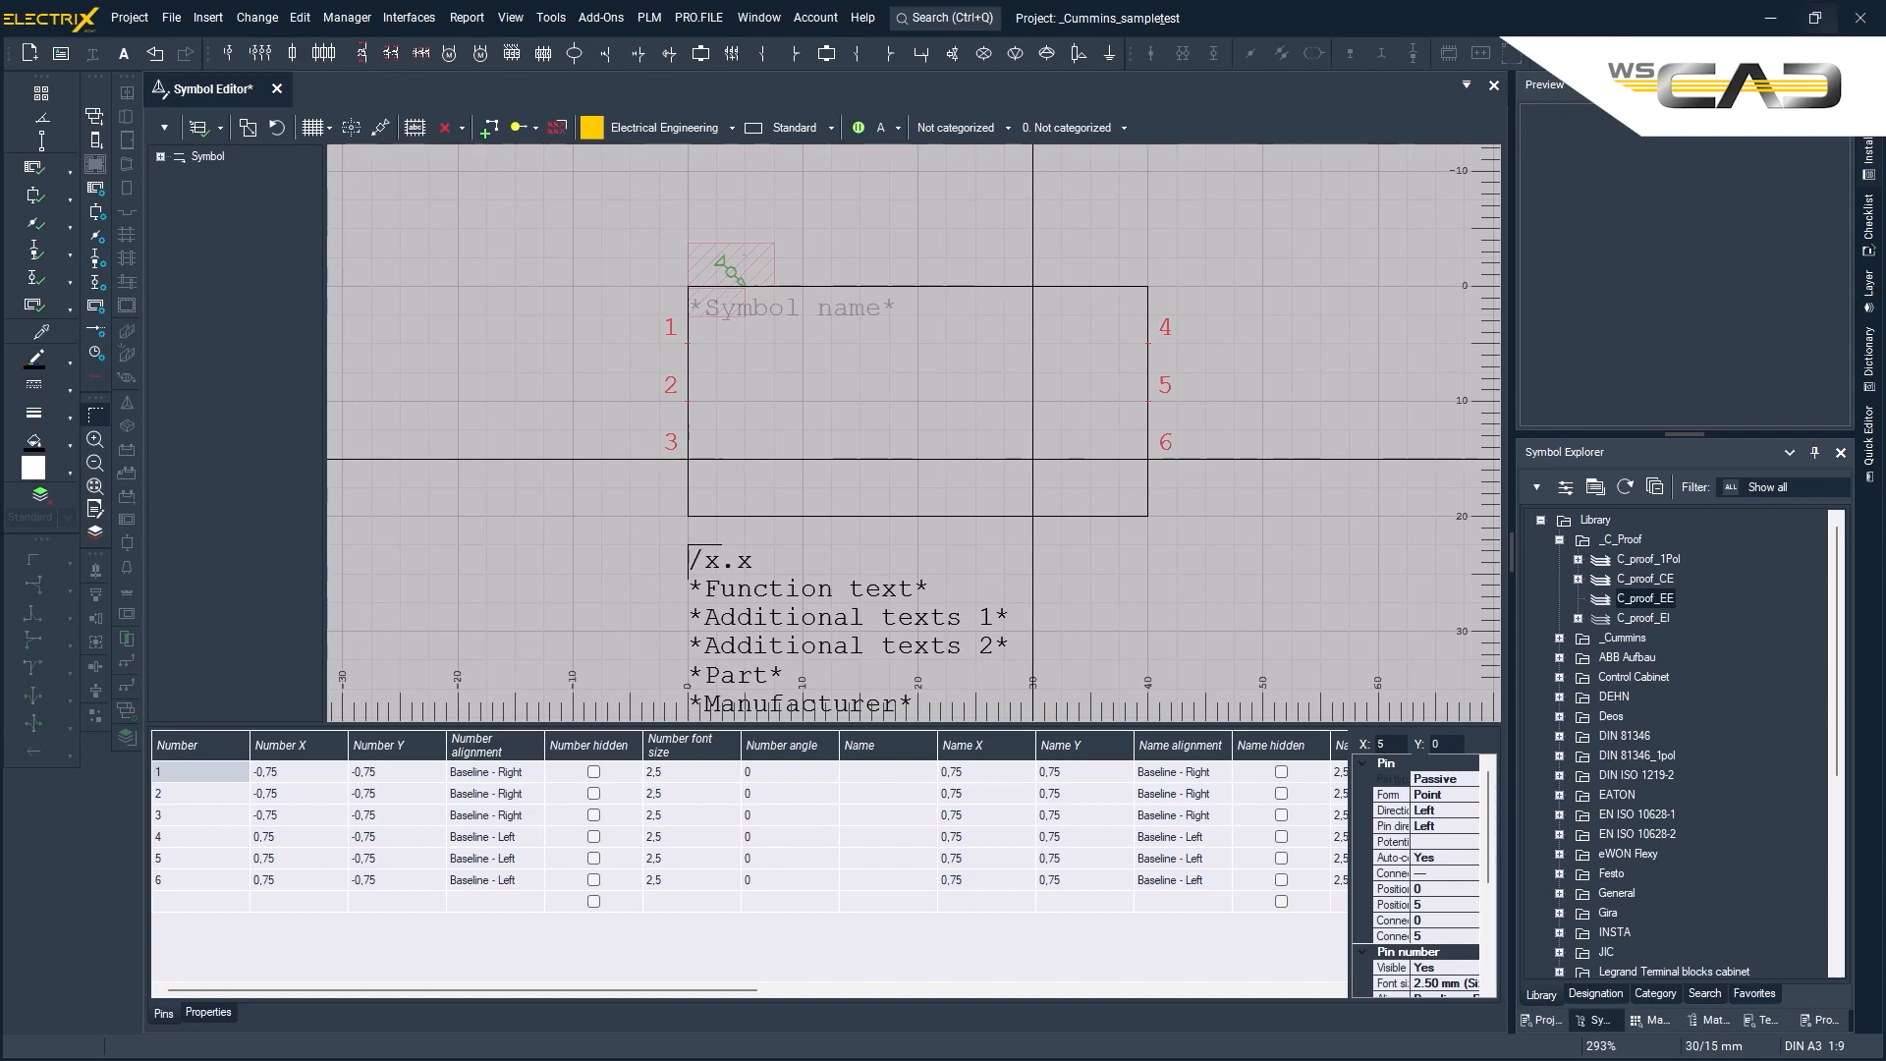
- Set pin 1's number offset to X 0,5 and Y -0,5 with Baseline - Left alignment
click(292, 776)
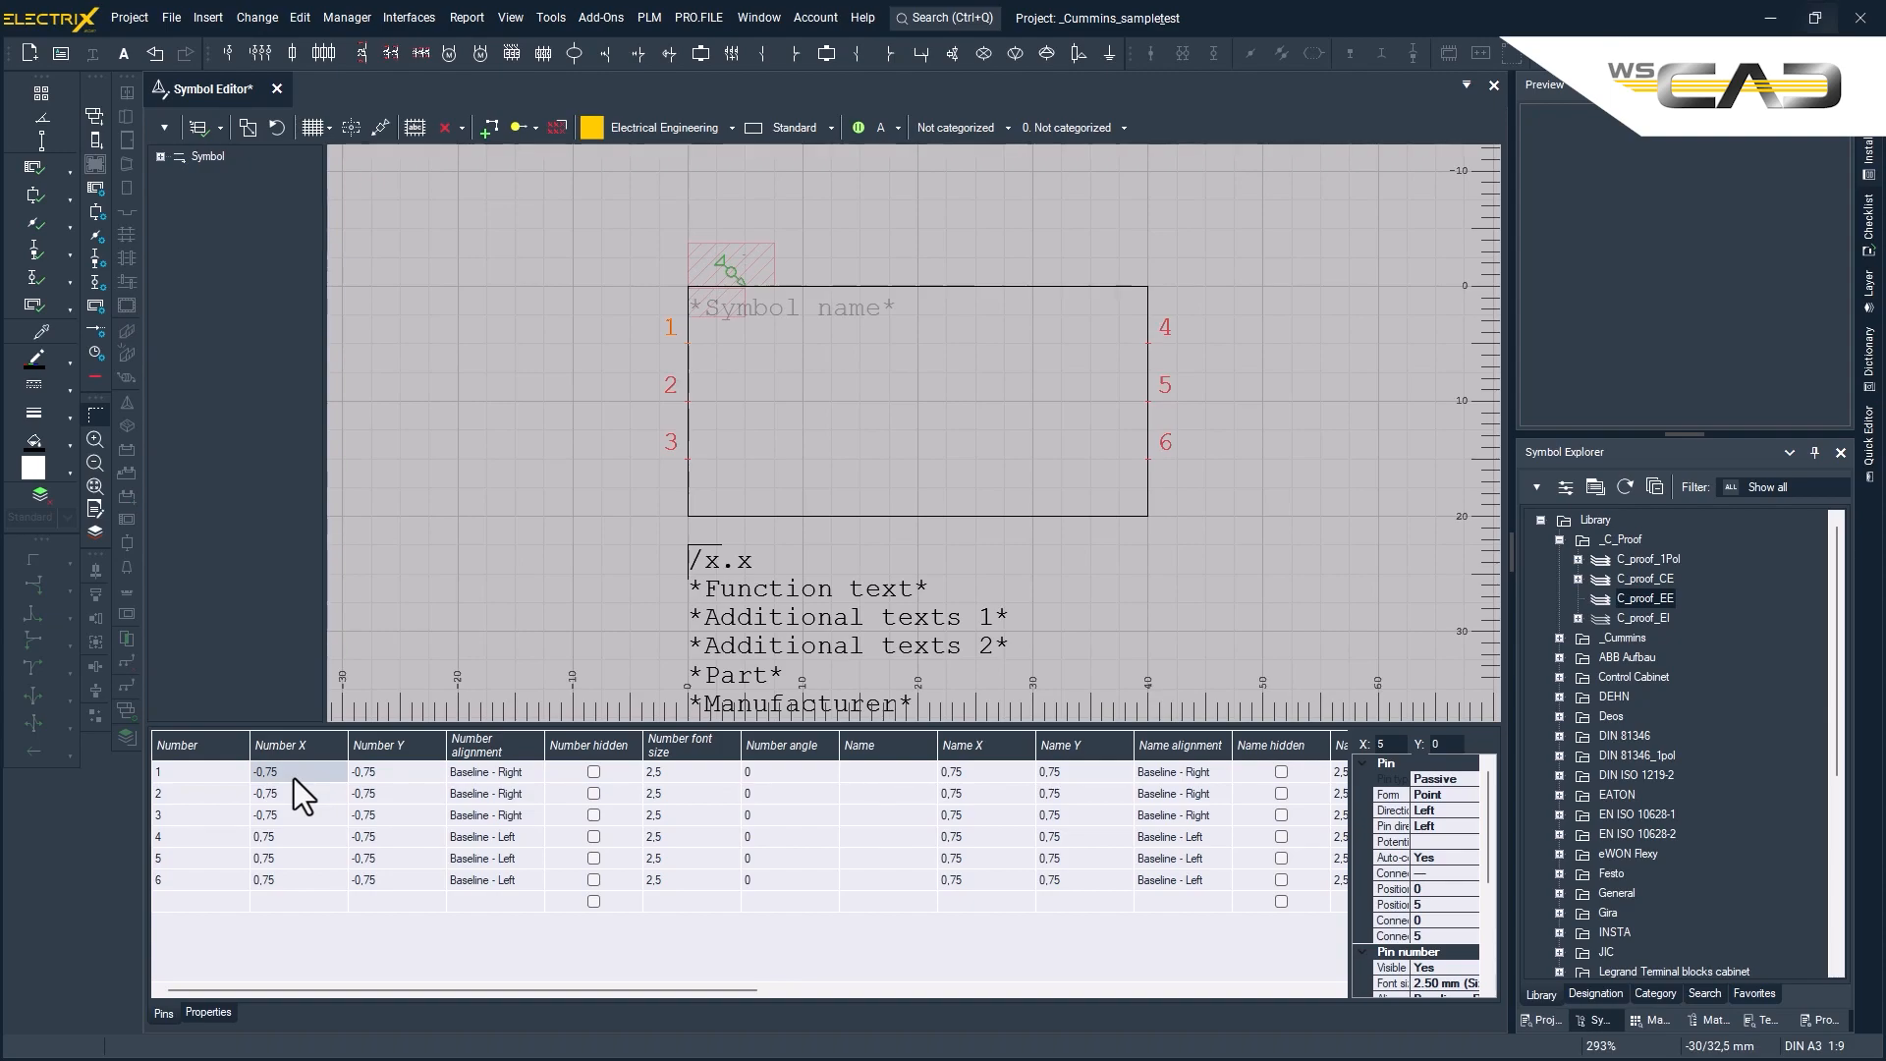
click(293, 778)
drag(292, 778, 245, 776)
text(0,5)
key(Tab)
click(499, 774)
click(498, 770)
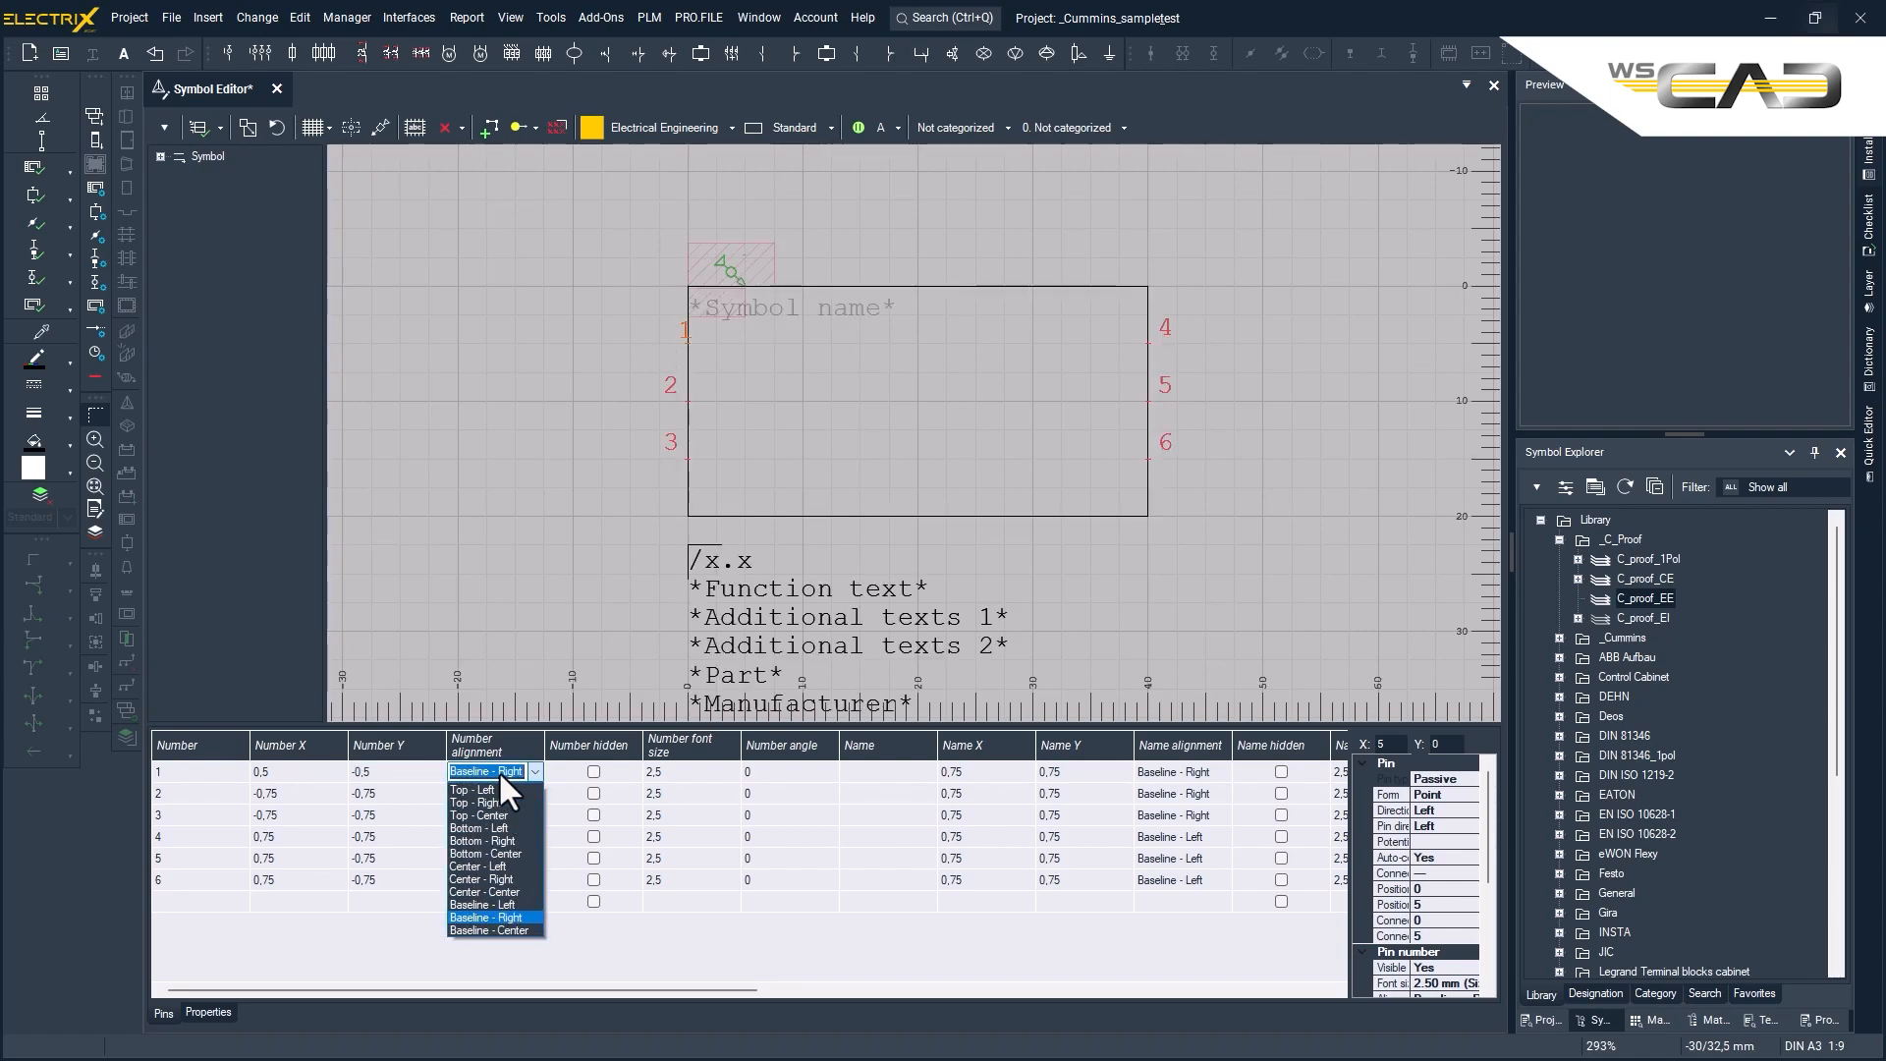
click(497, 906)
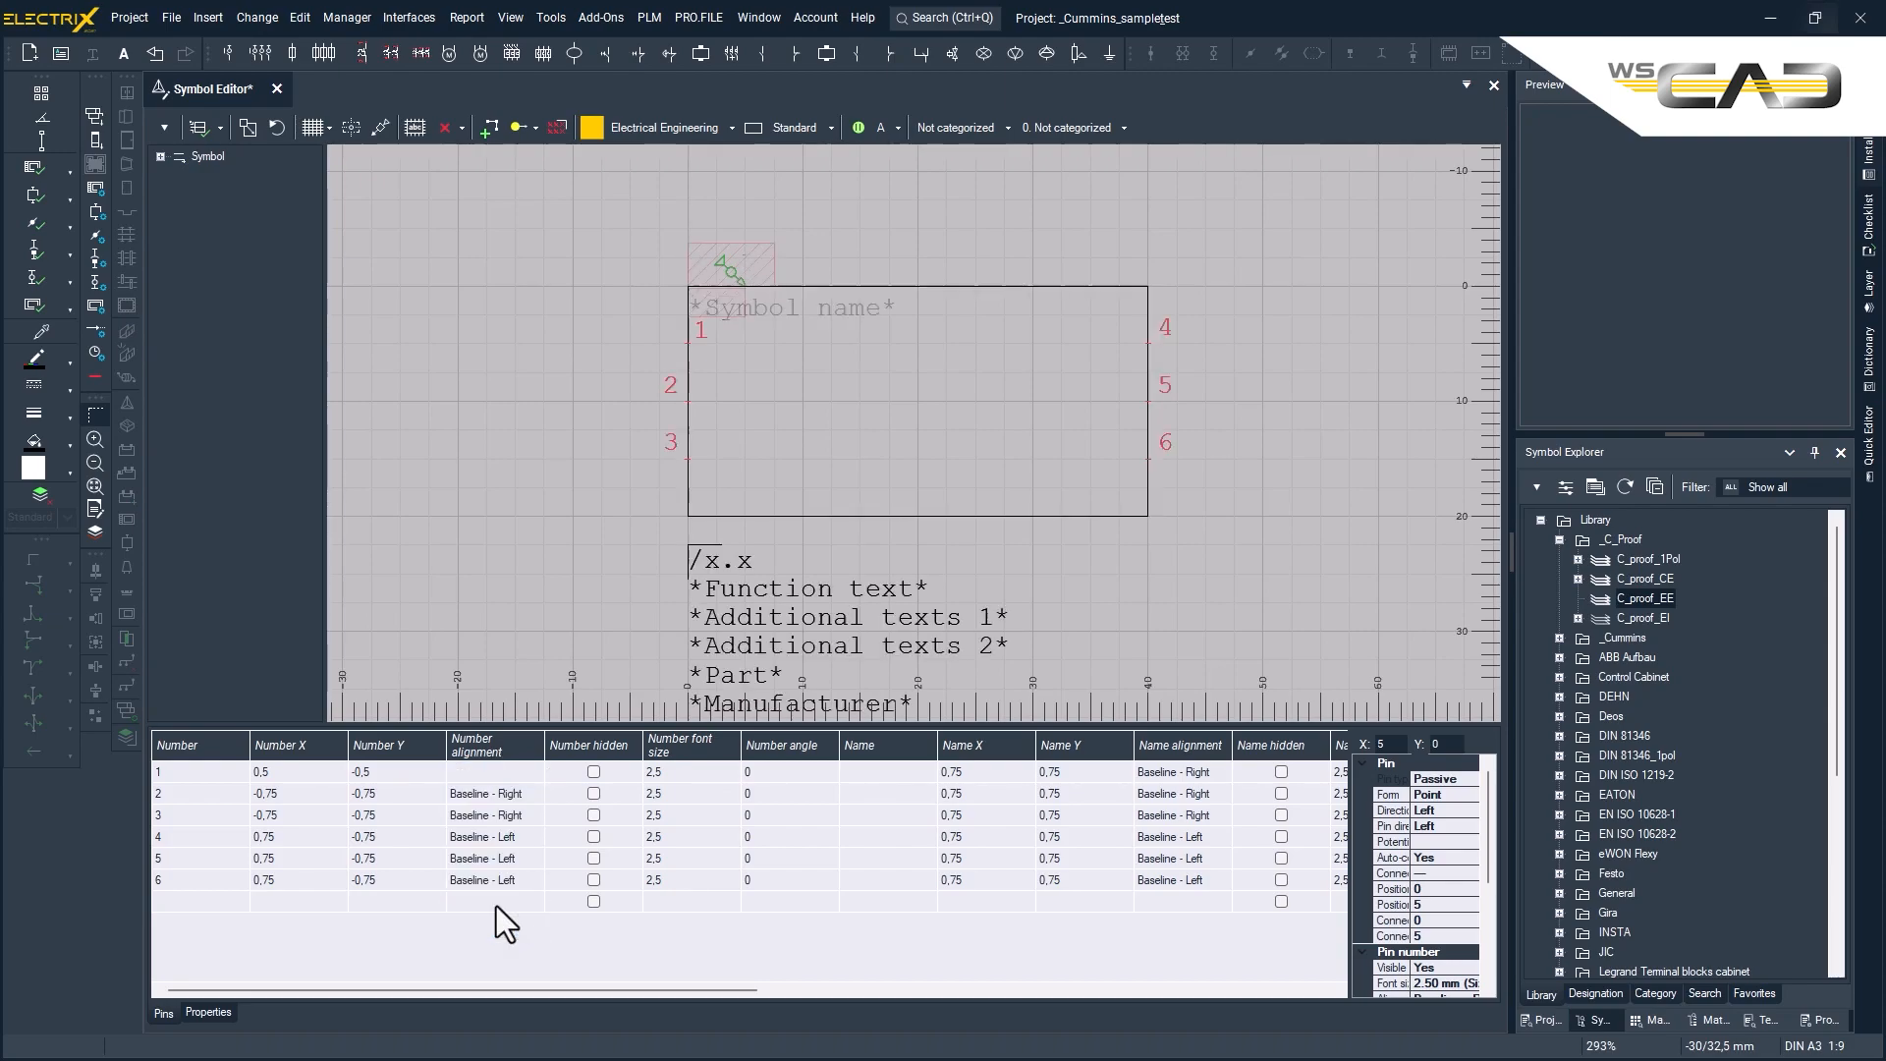
- Set pin 1's name offset to X 0,5 and Y 0 with Top - Left alignment
click(993, 771)
click(1092, 774)
click(1196, 774)
click(1196, 774)
click(1183, 789)
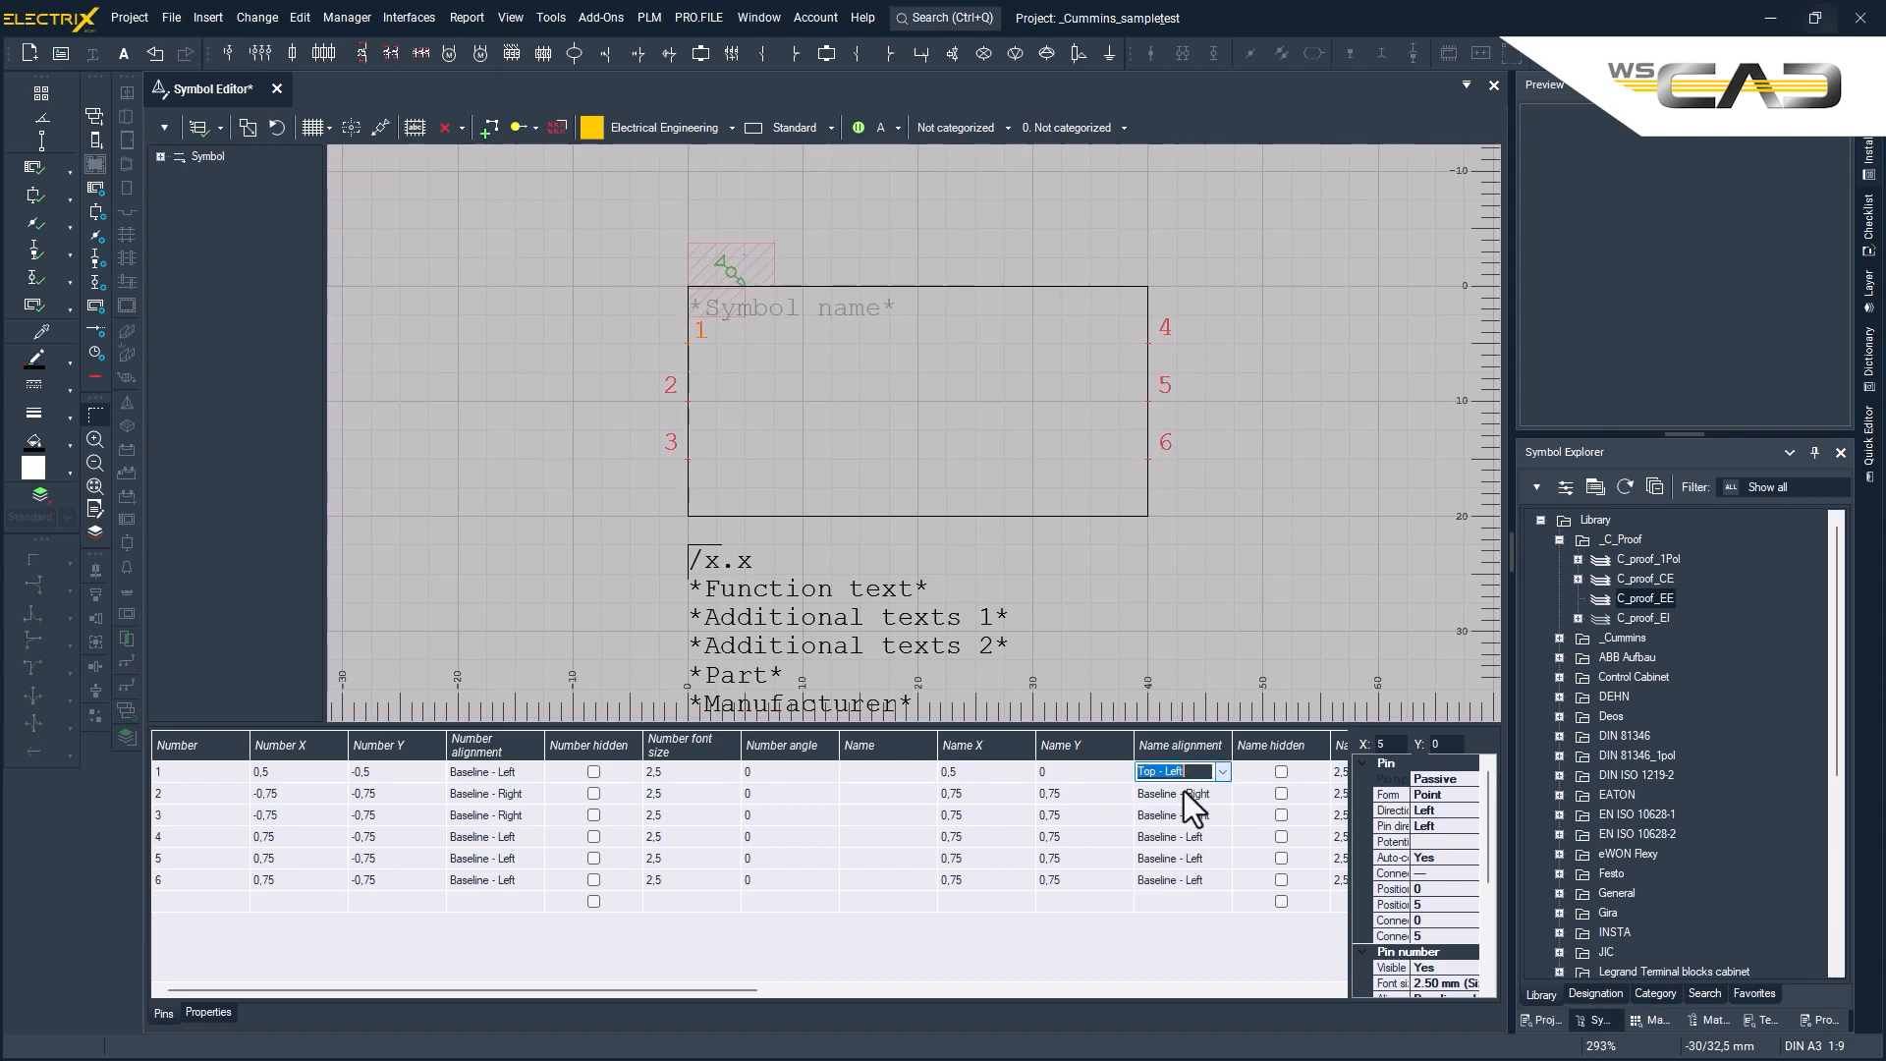
- Copy pin 1's number and name offsets and alignments to pins 2 and 3
drag(269, 773, 485, 770)
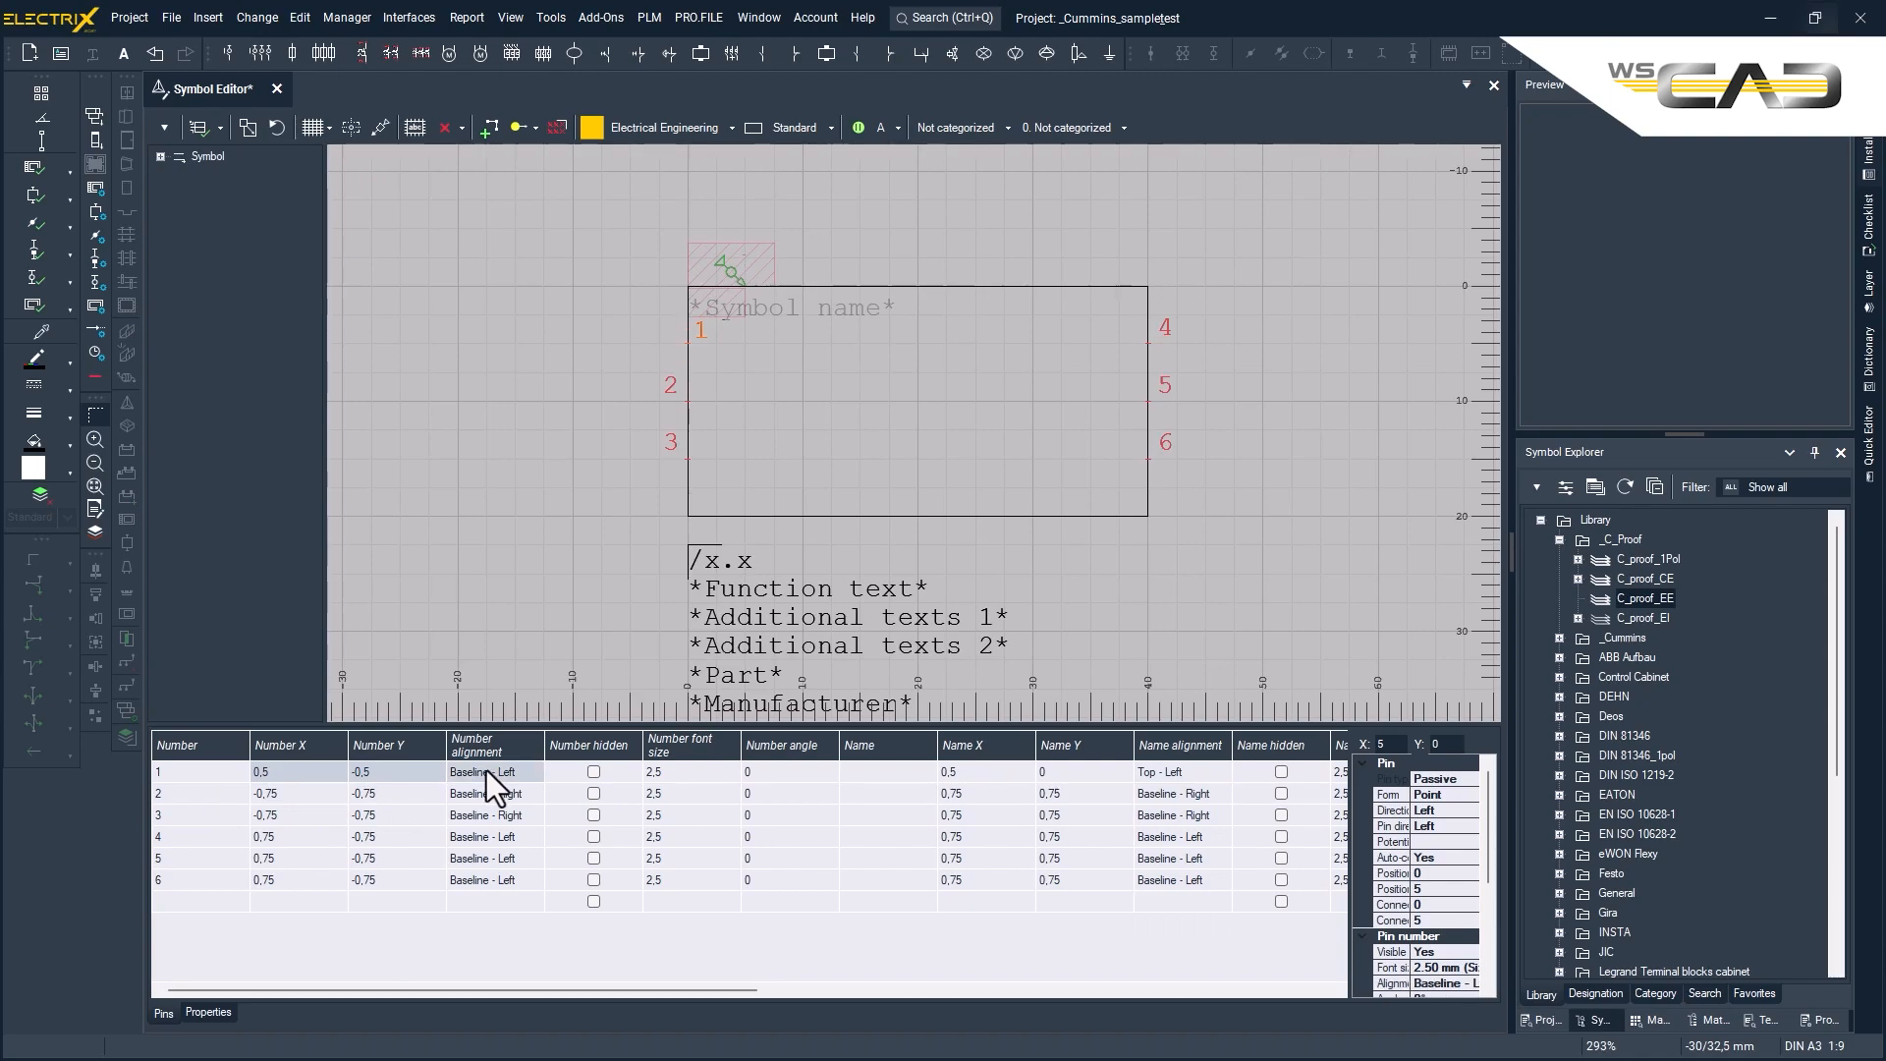
drag(294, 793, 485, 816)
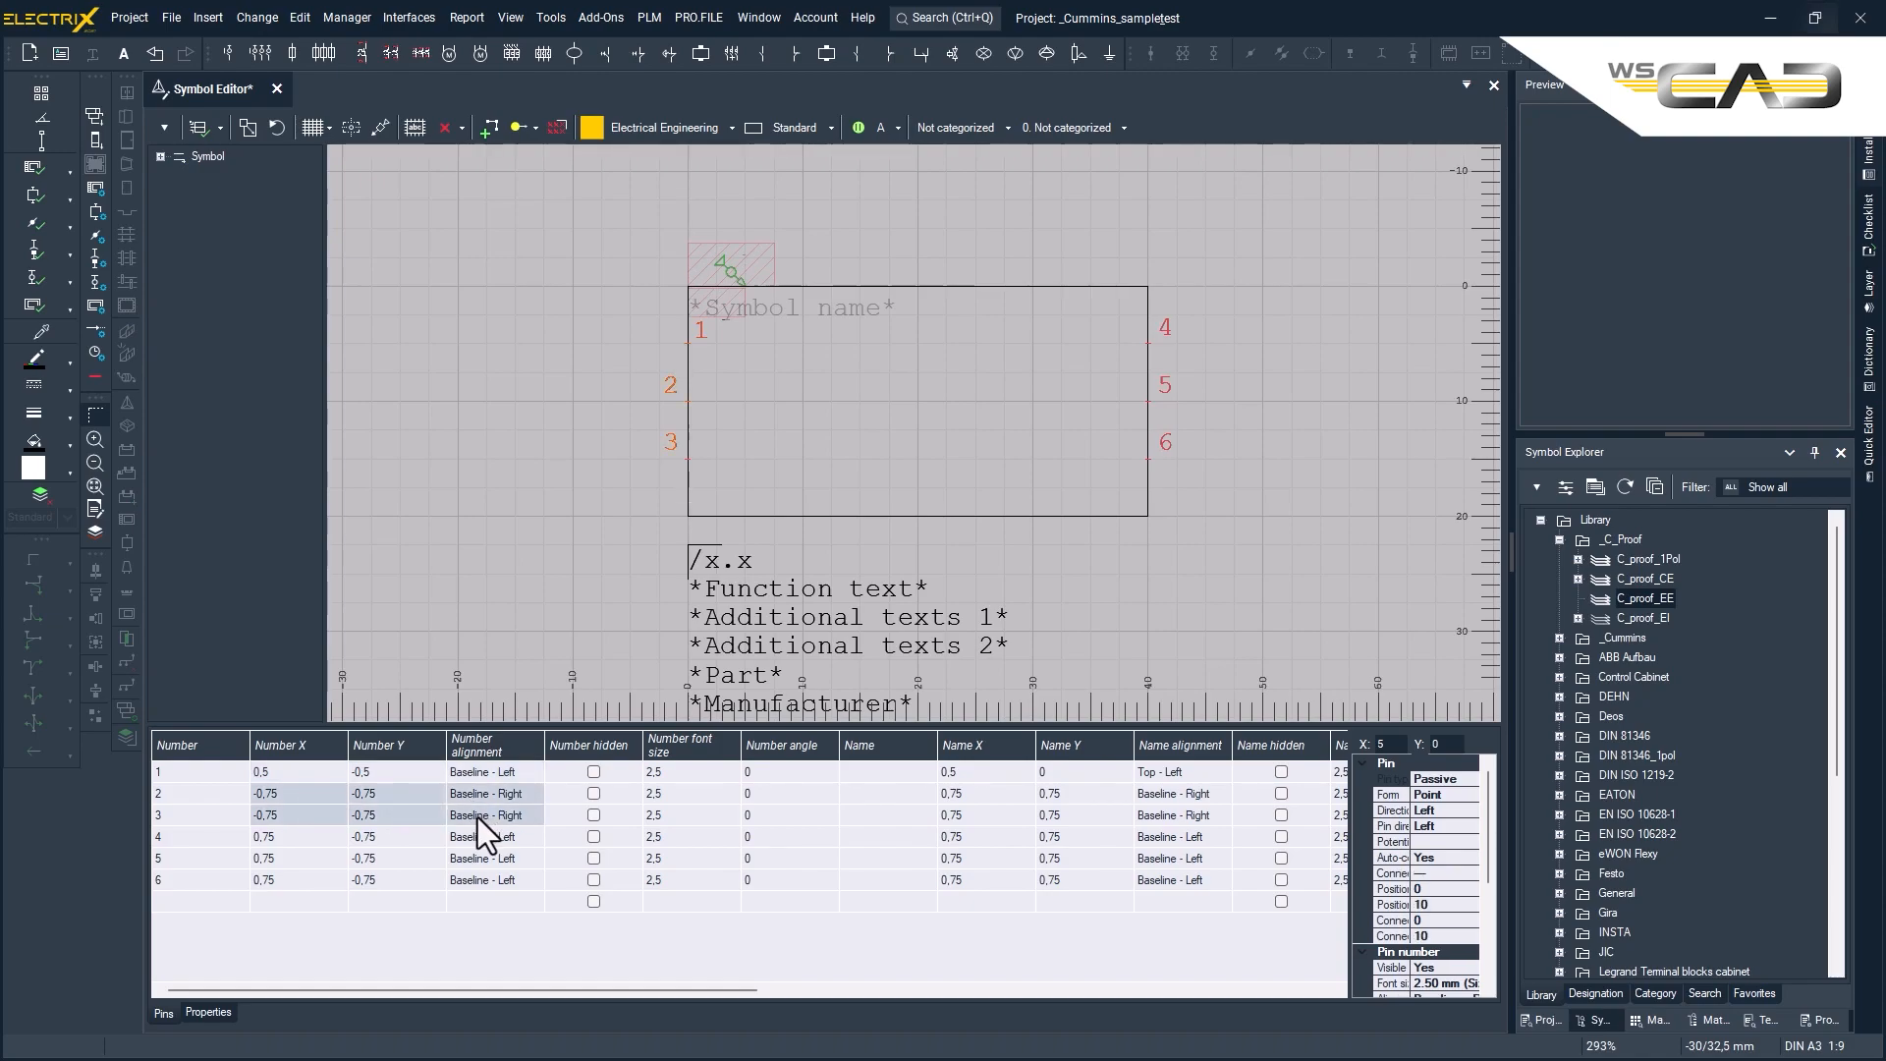
text(0,5	-0,5	Baseline - Left 0,5	-0,5	Baseline - Left)
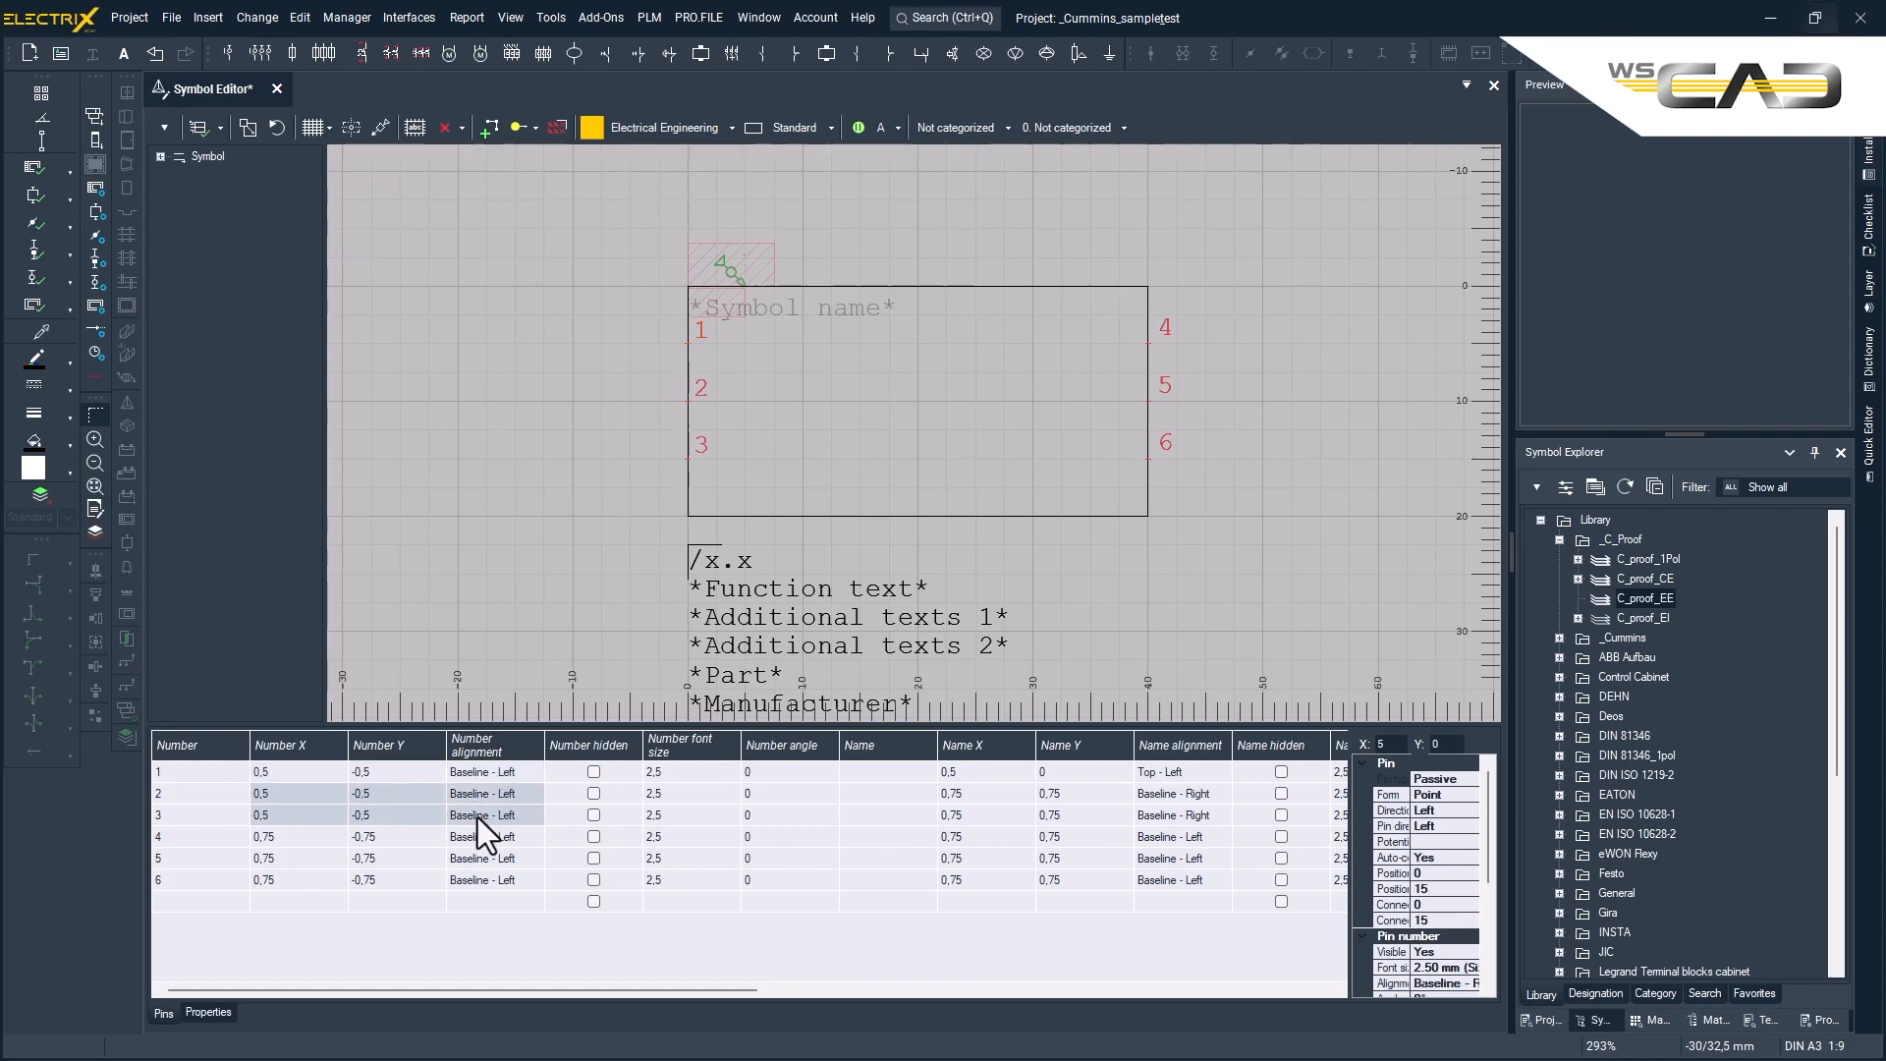
drag(1015, 780, 1187, 772)
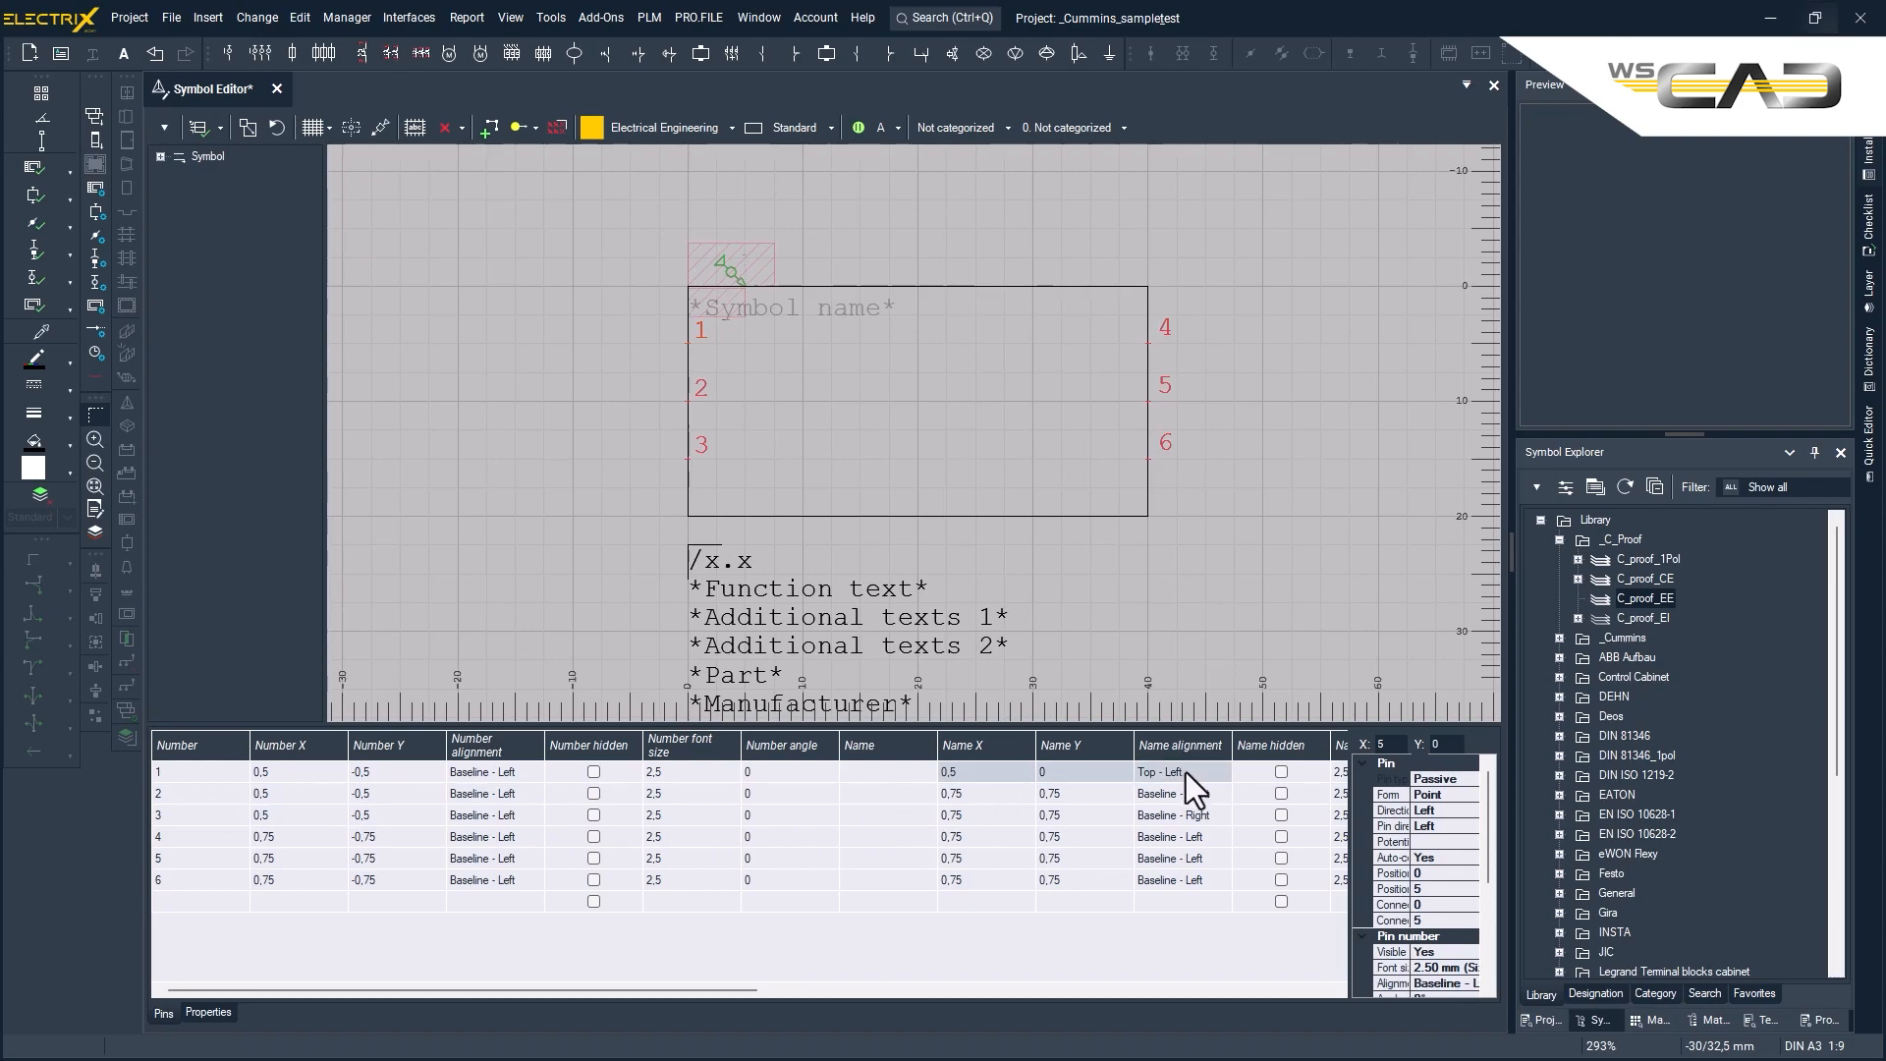
drag(982, 794, 1171, 816)
text(0,5	0	Top - Left 0,5	0	Top - Left)
- Set pin 4's number offset to X -0,5 and Y -0,5 with Baseline - Right alignment
click(287, 837)
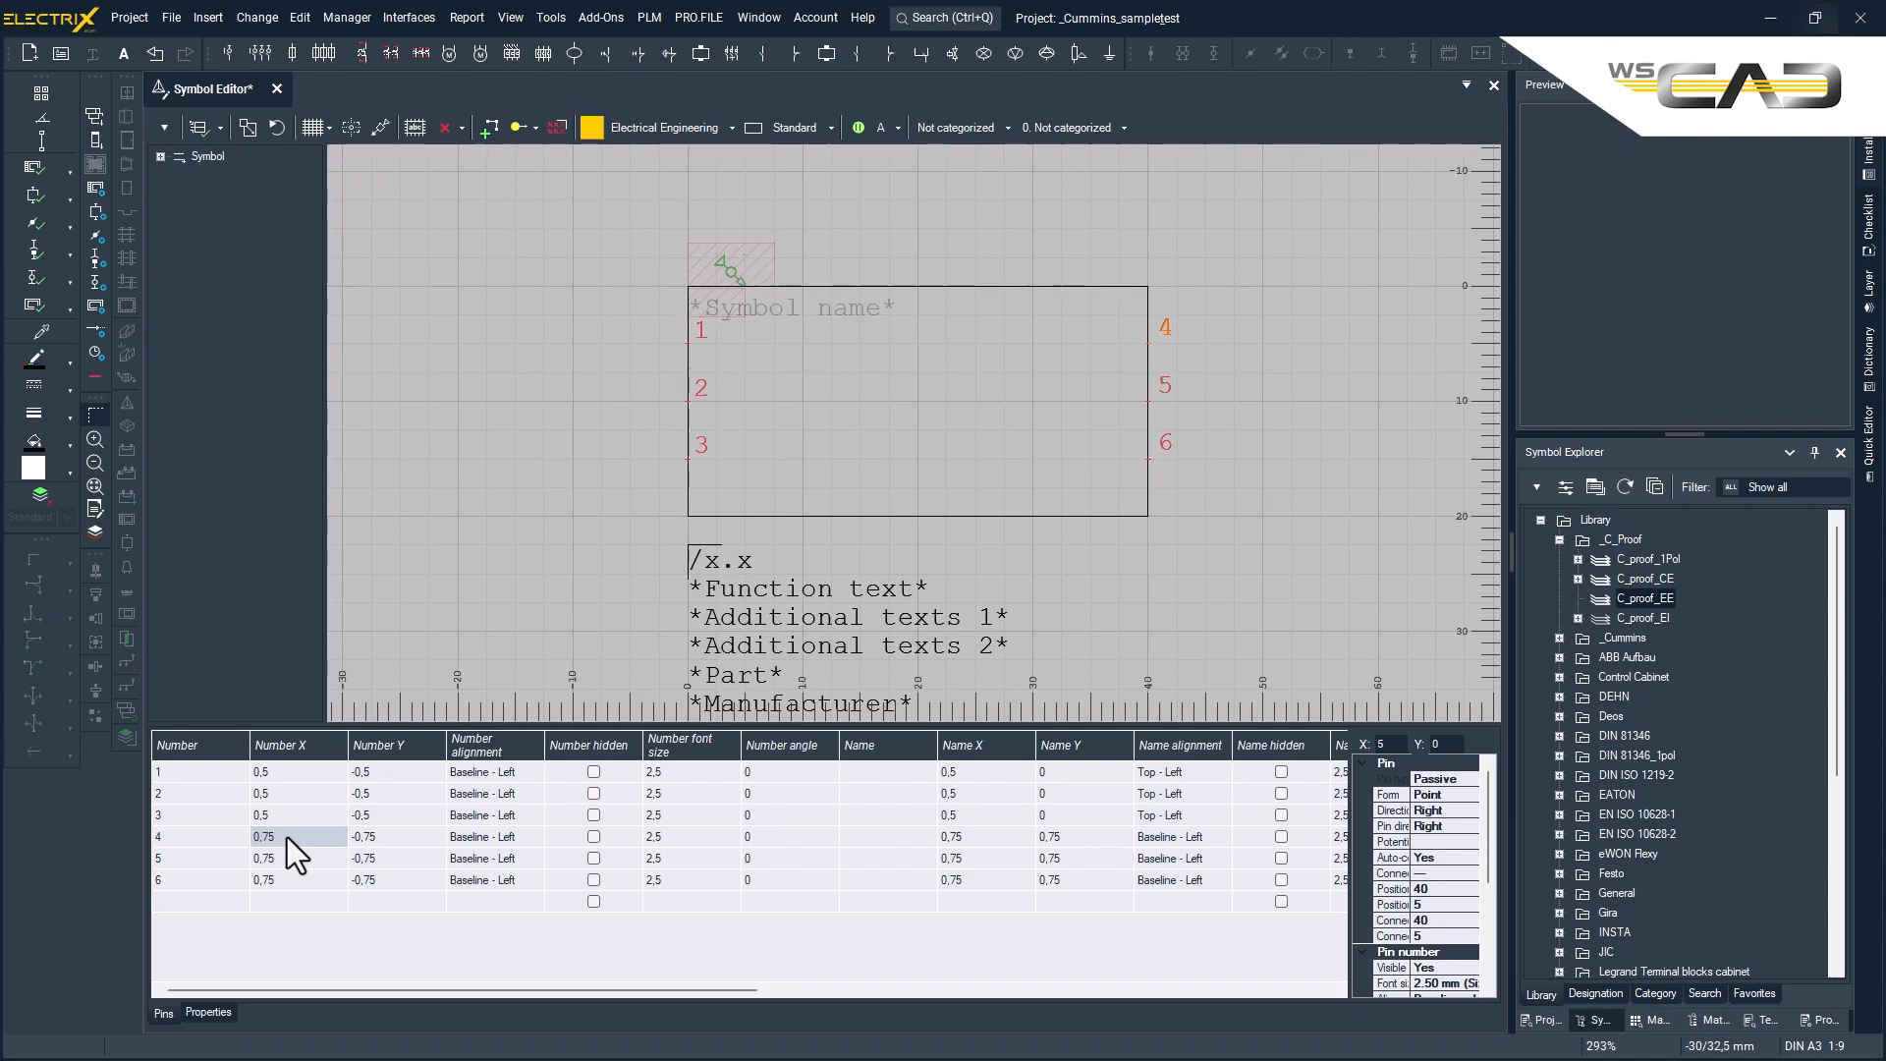
click(287, 837)
click(387, 840)
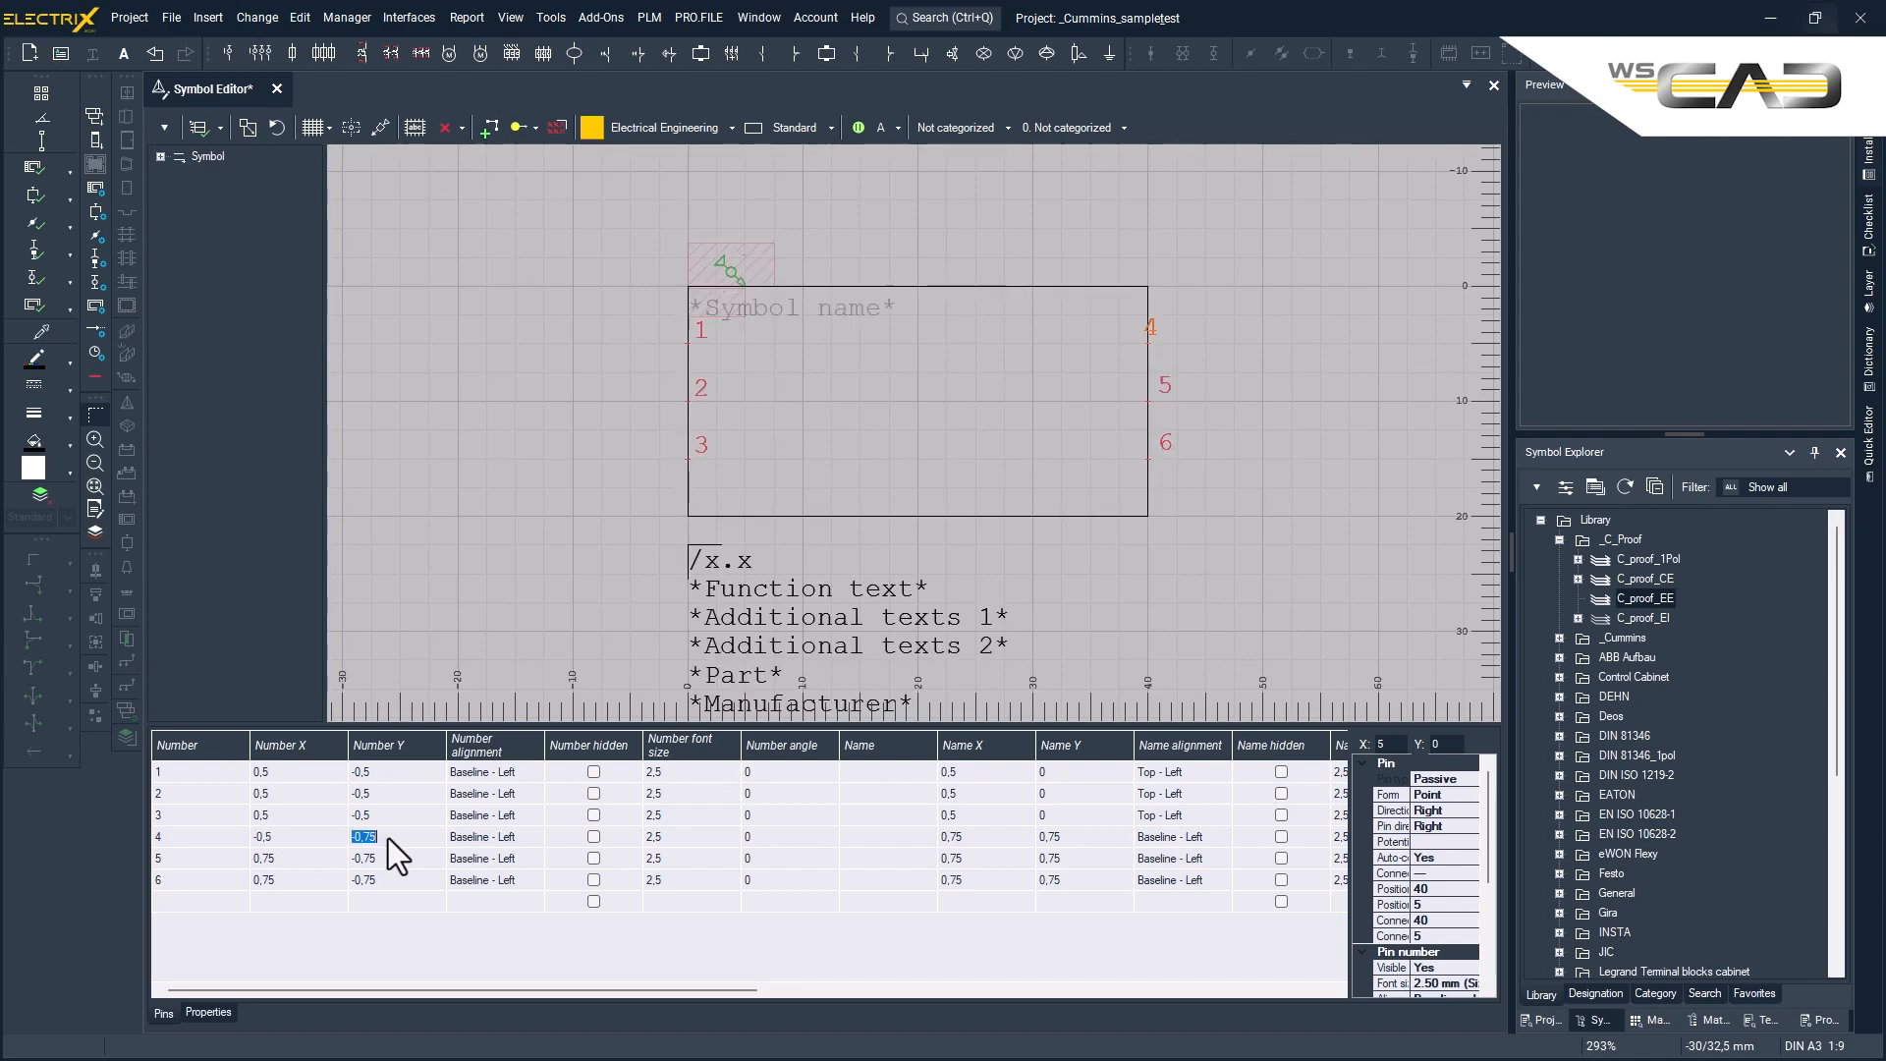
text(-0,)
click(508, 841)
click(508, 840)
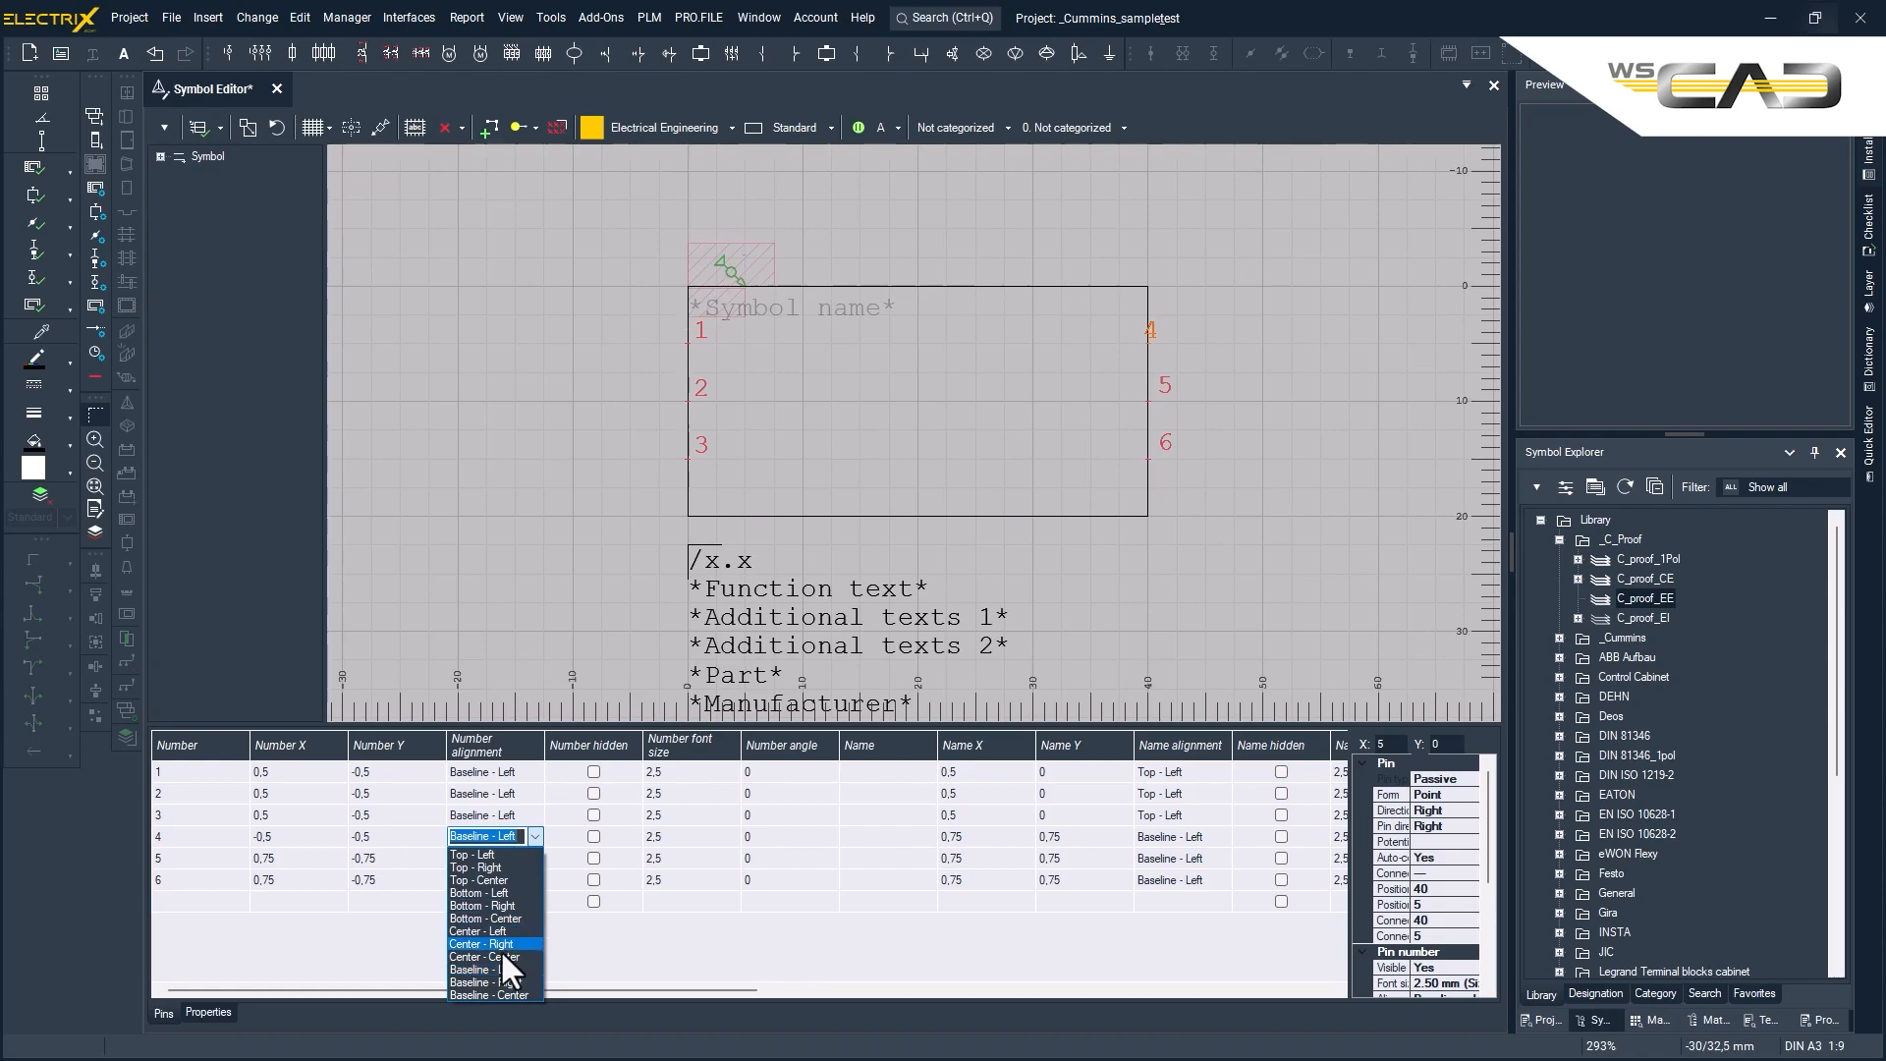
click(510, 981)
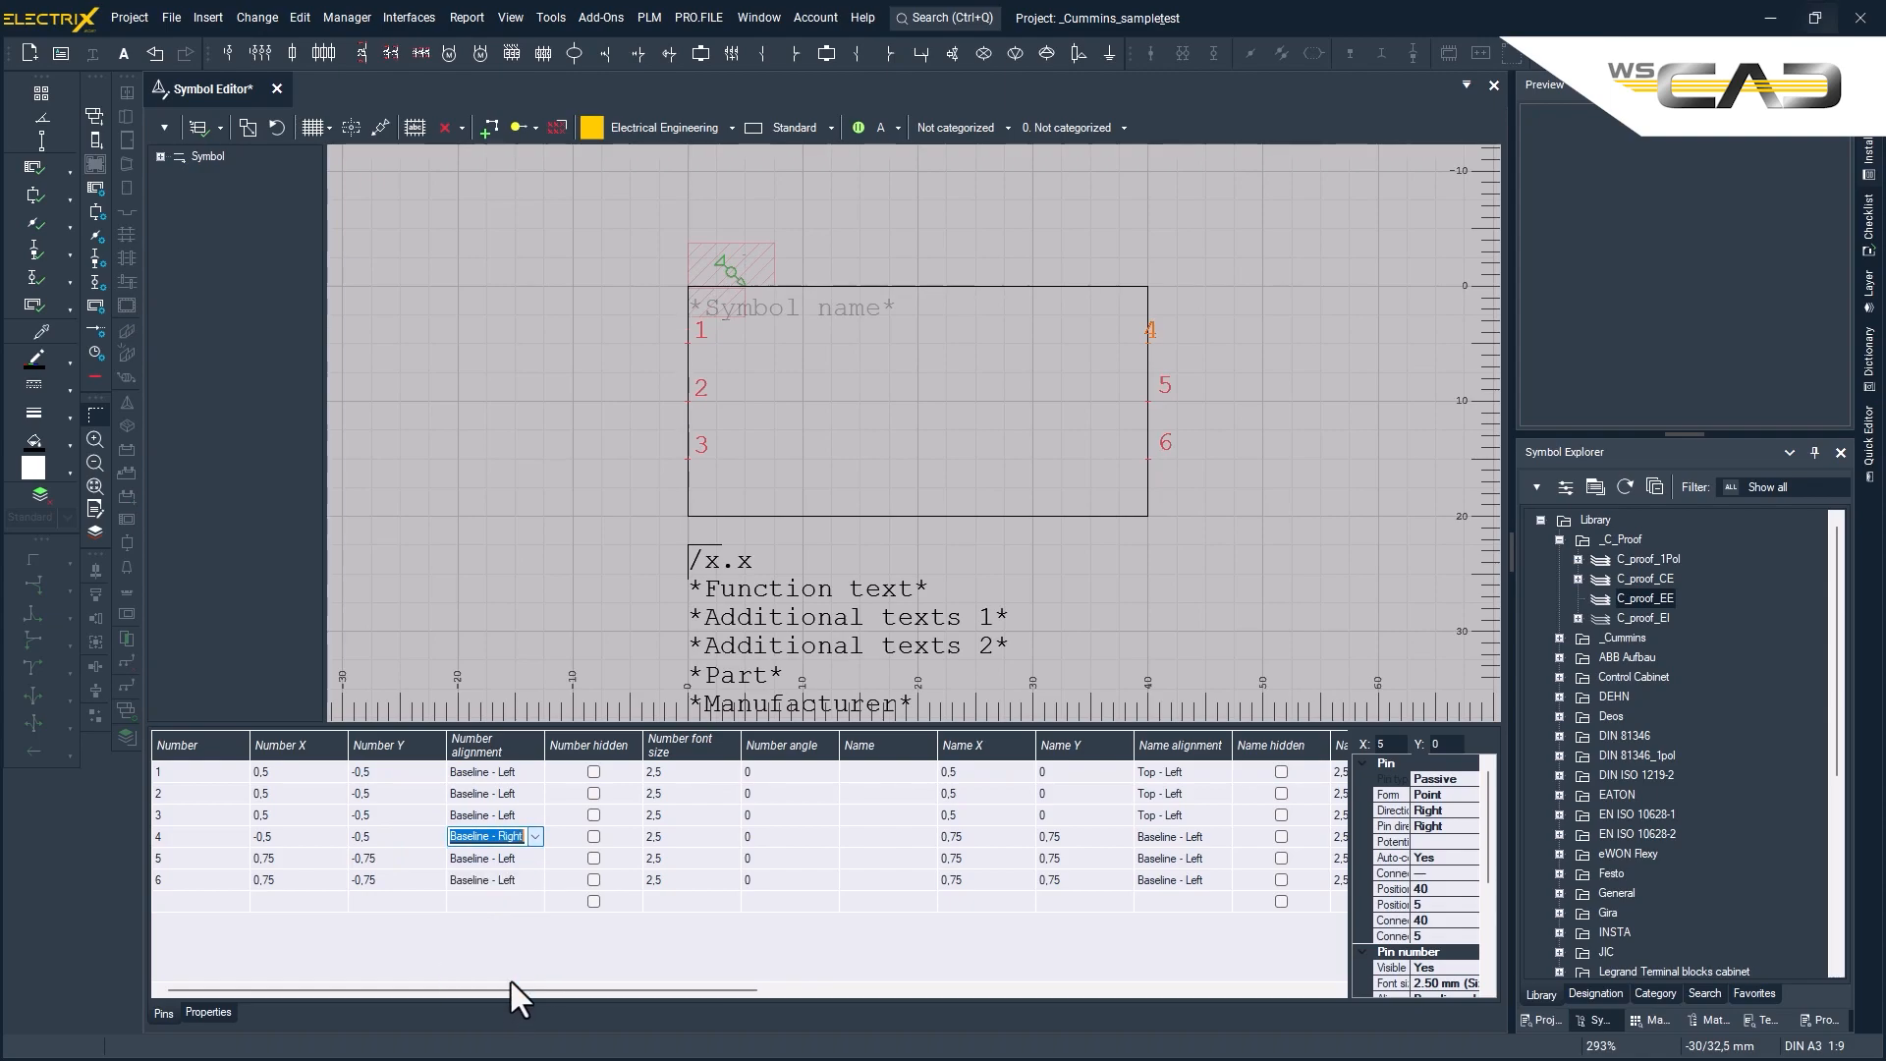
- Set pin 4's name offset to X -0,5 and Y 0 with Top - Right alignment
click(984, 841)
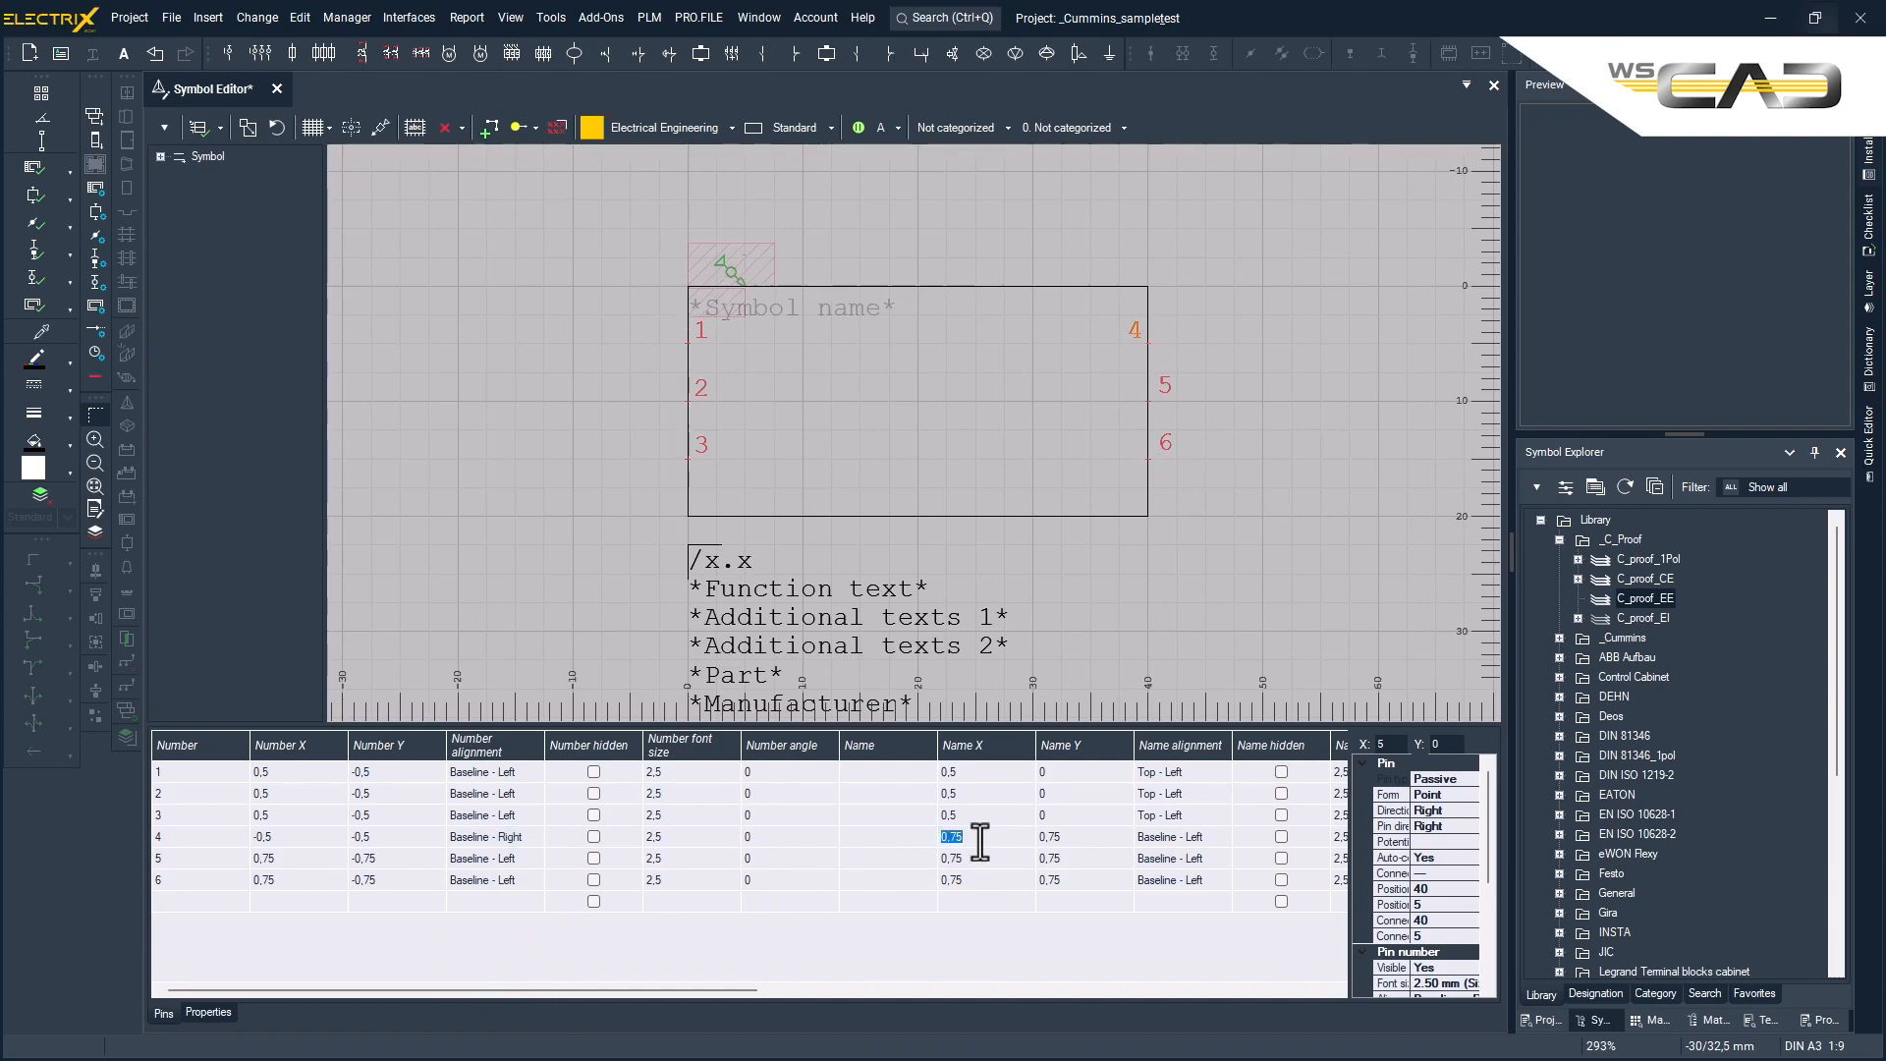
text(-0,5)
click(1069, 835)
right_click(1068, 834)
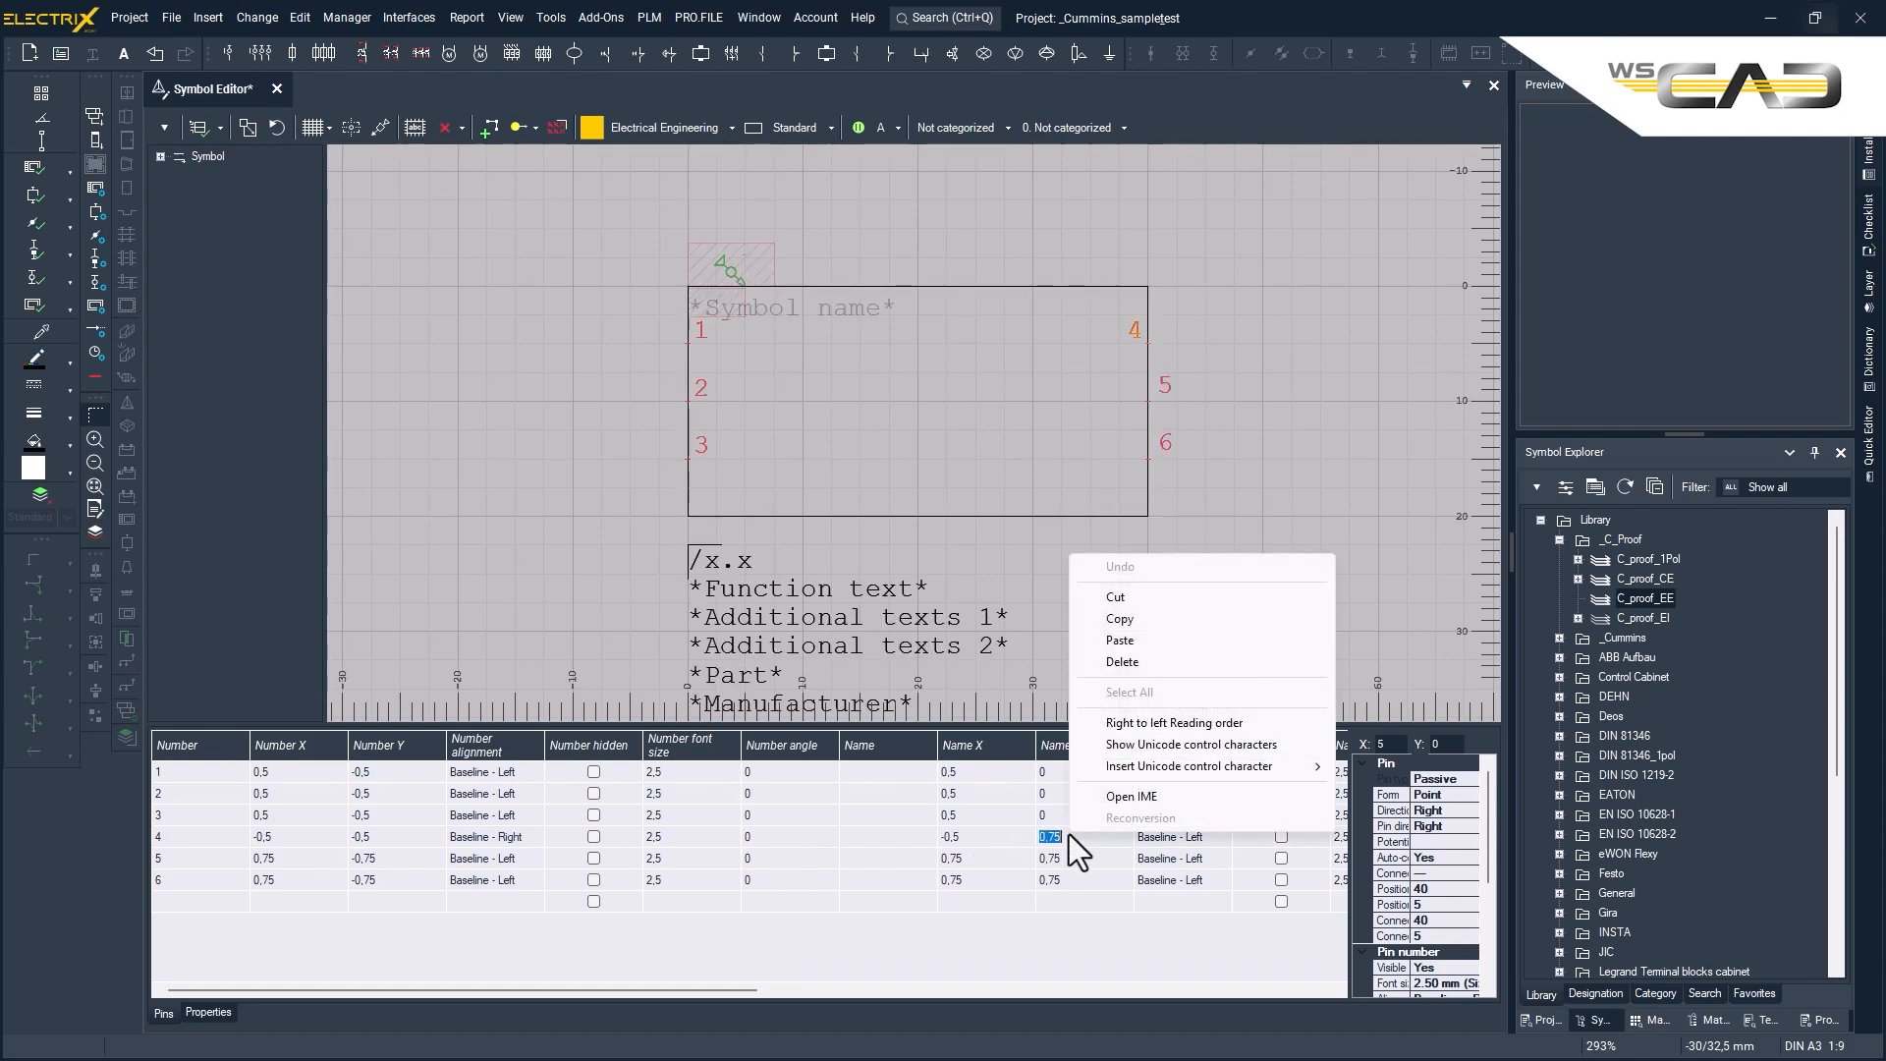
key(Escape)
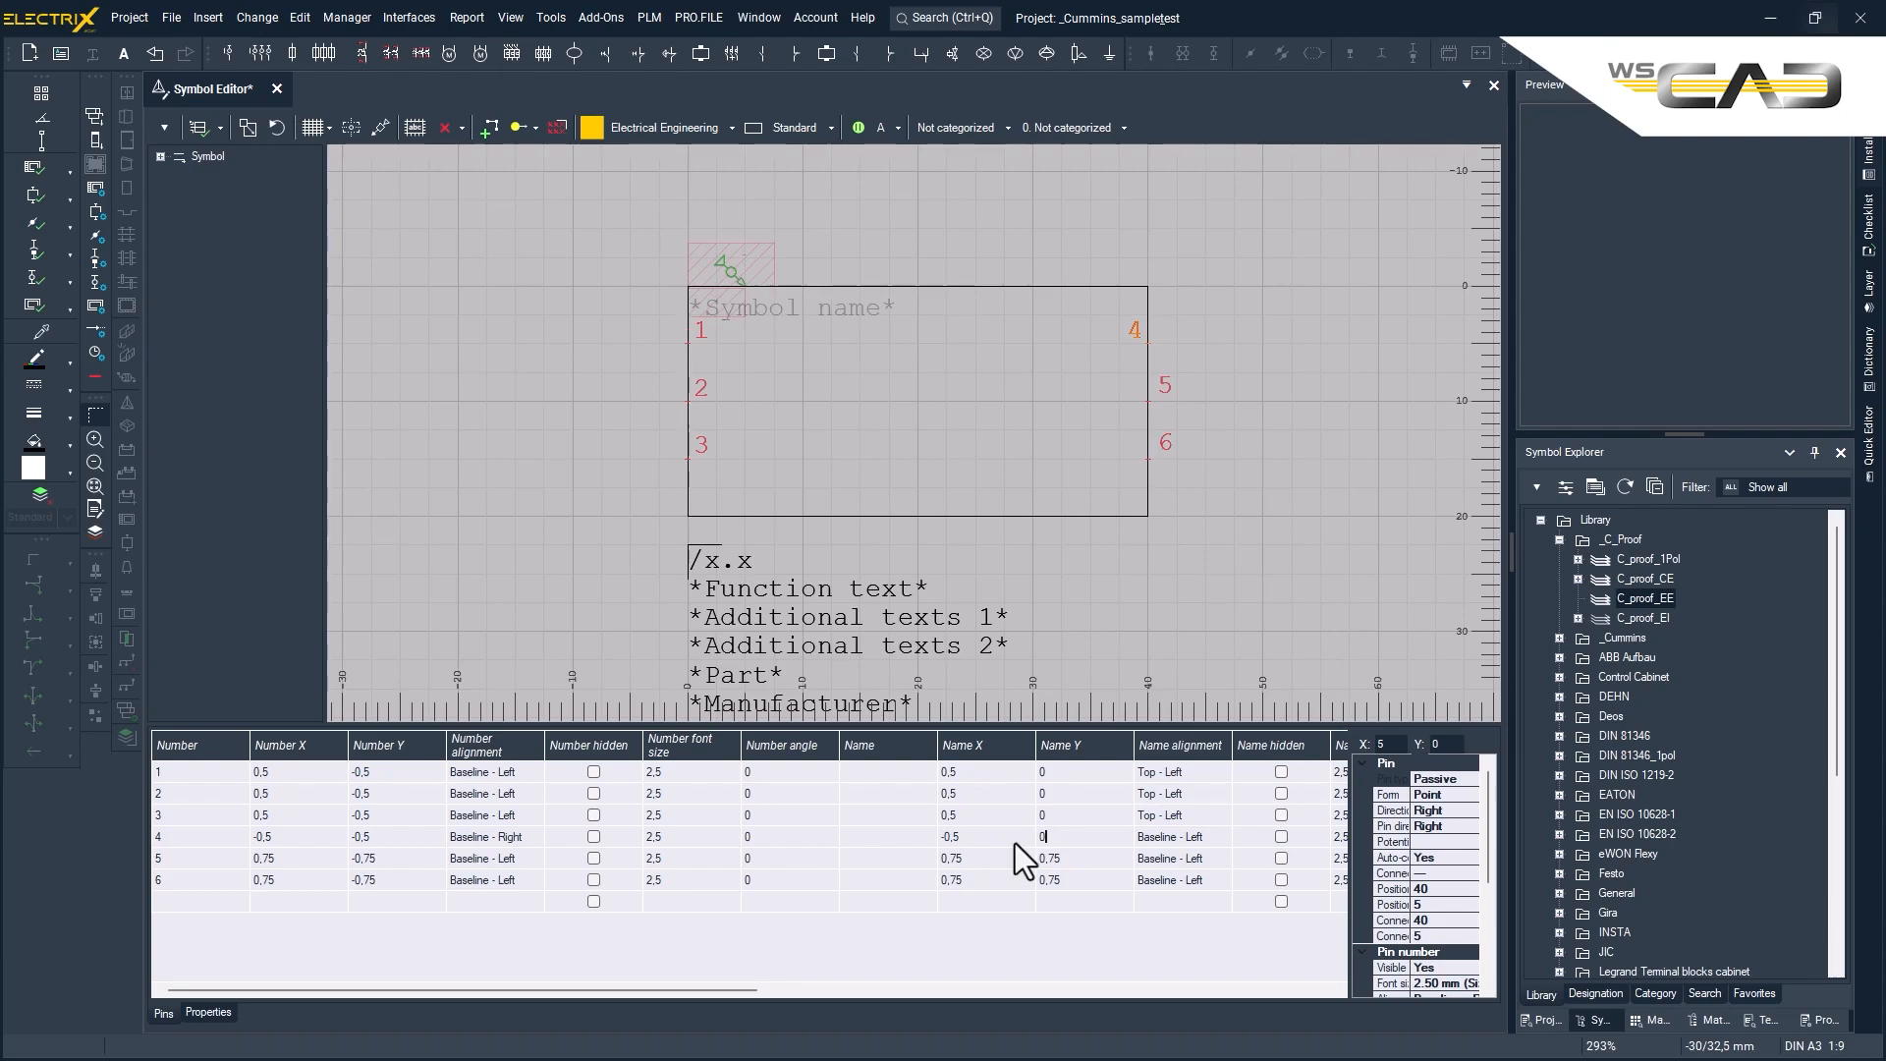
click(1194, 837)
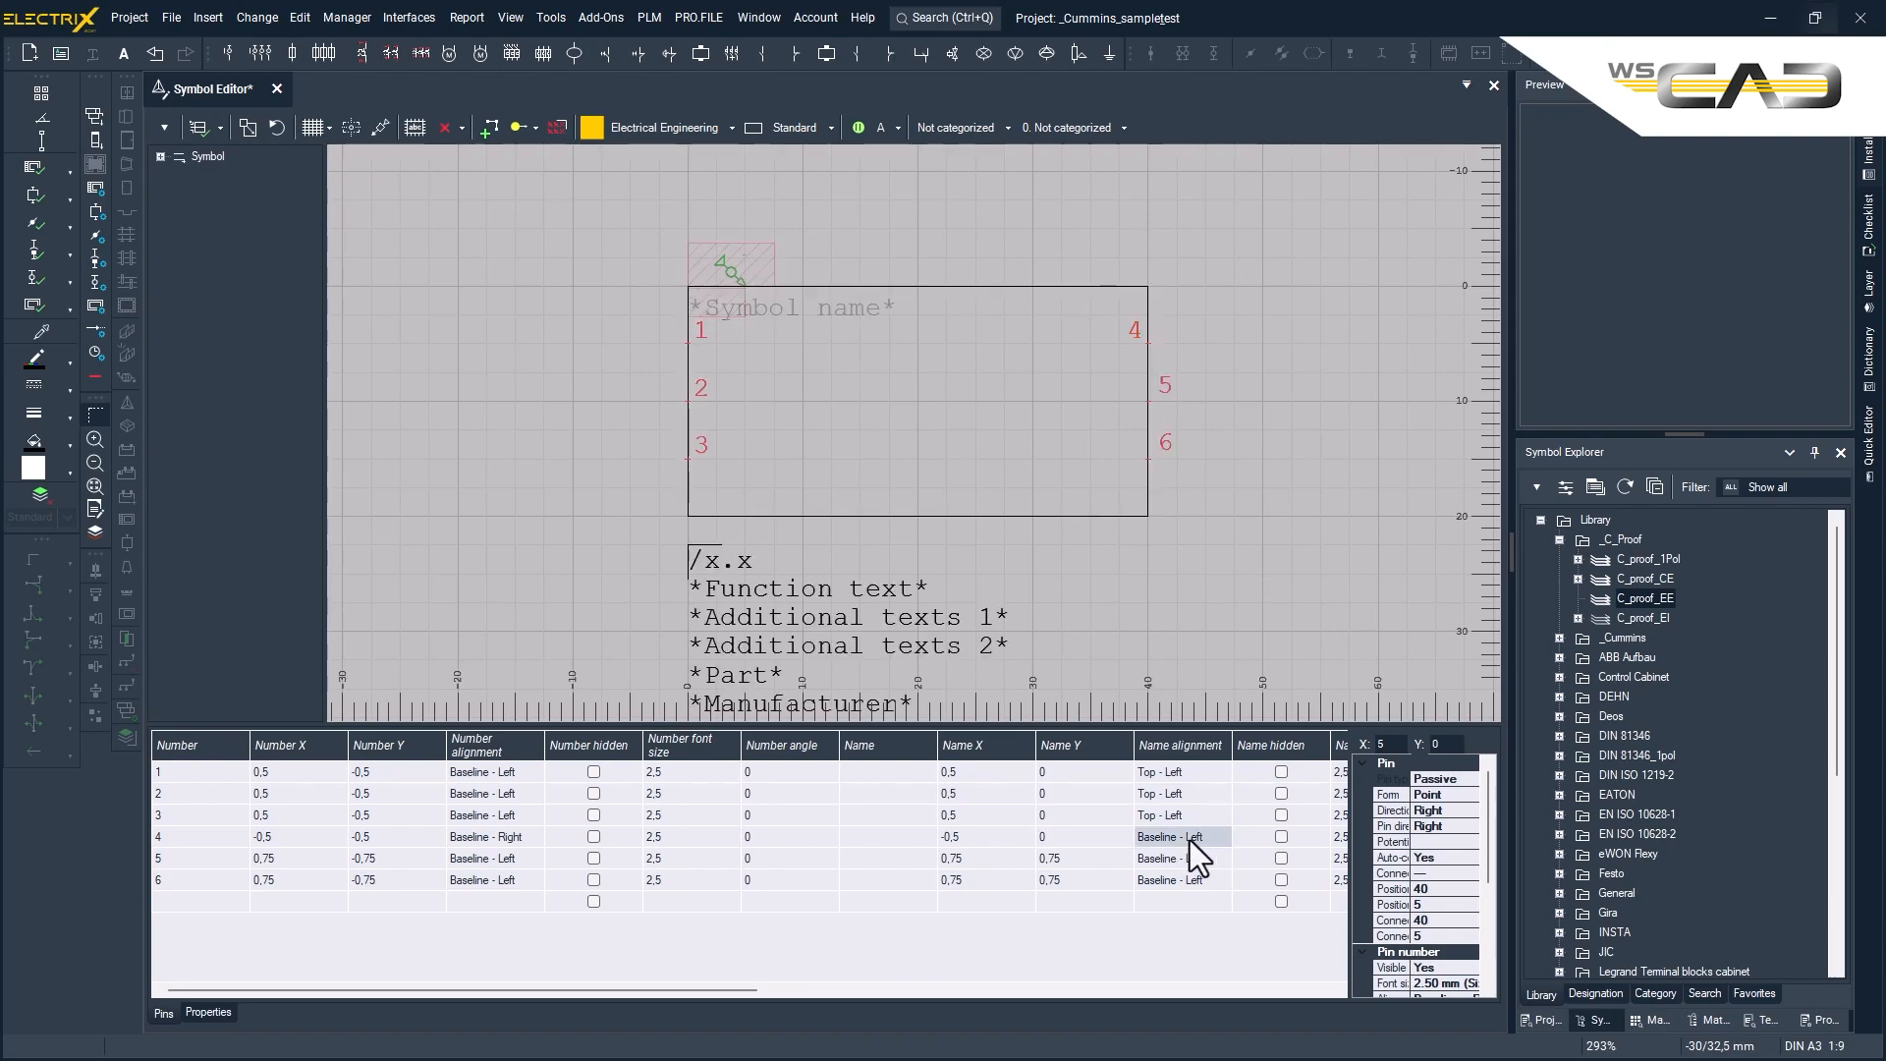
click(1189, 837)
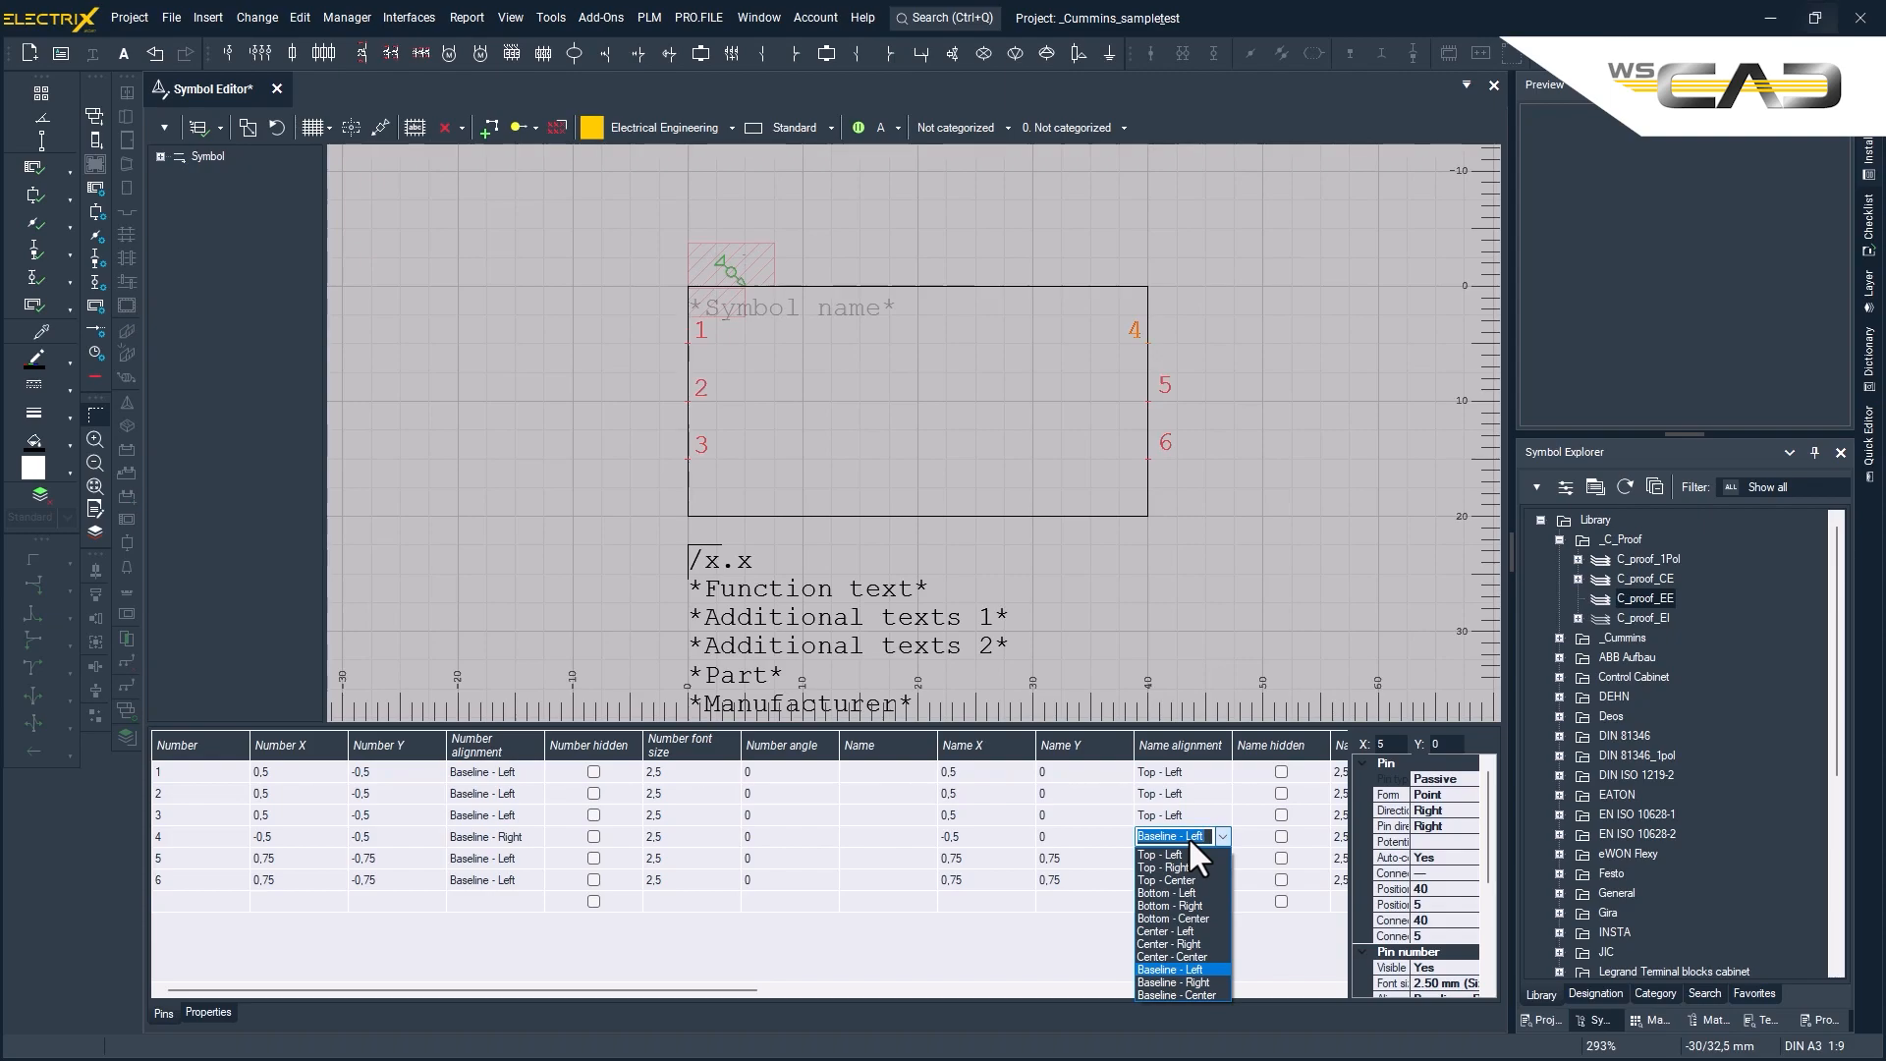
click(1174, 878)
double_click(1206, 841)
click(1205, 836)
click(1175, 868)
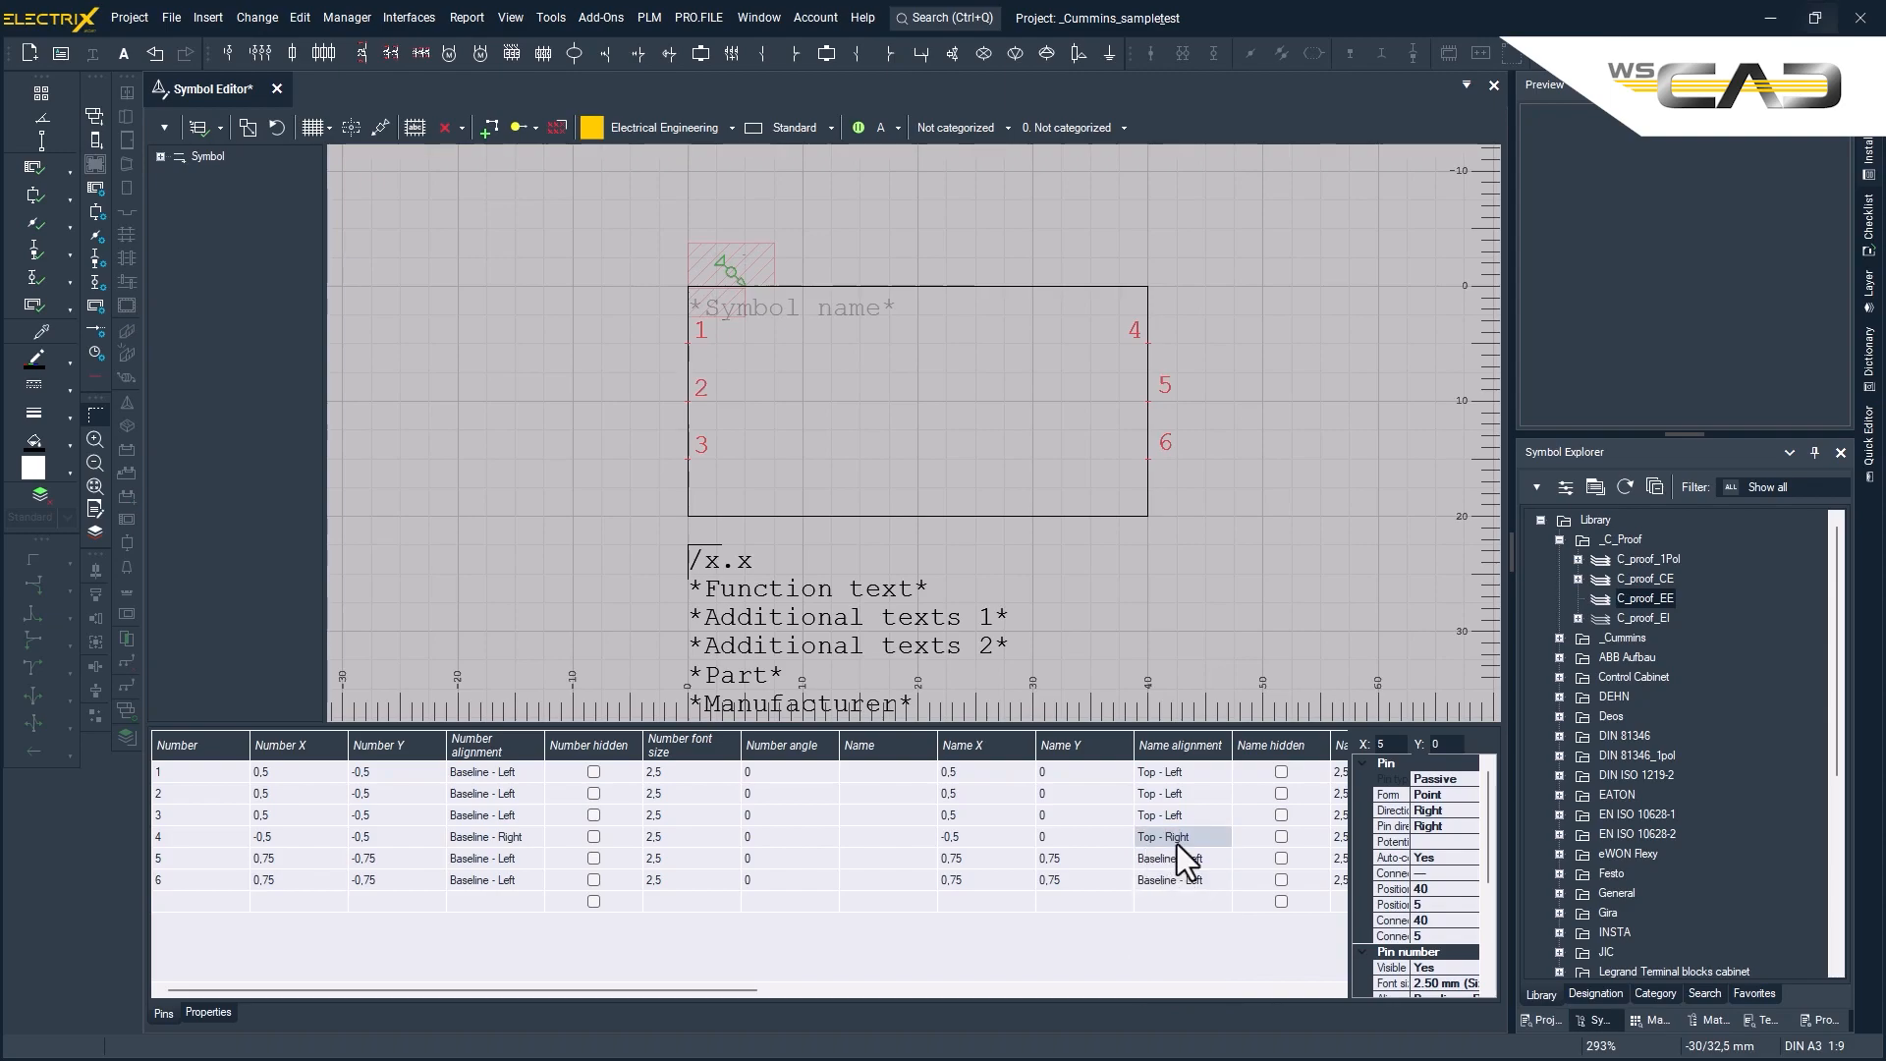
- Copy pin 4's number and name offsets and alignments to pins 5 and 6
drag(280, 838, 456, 837)
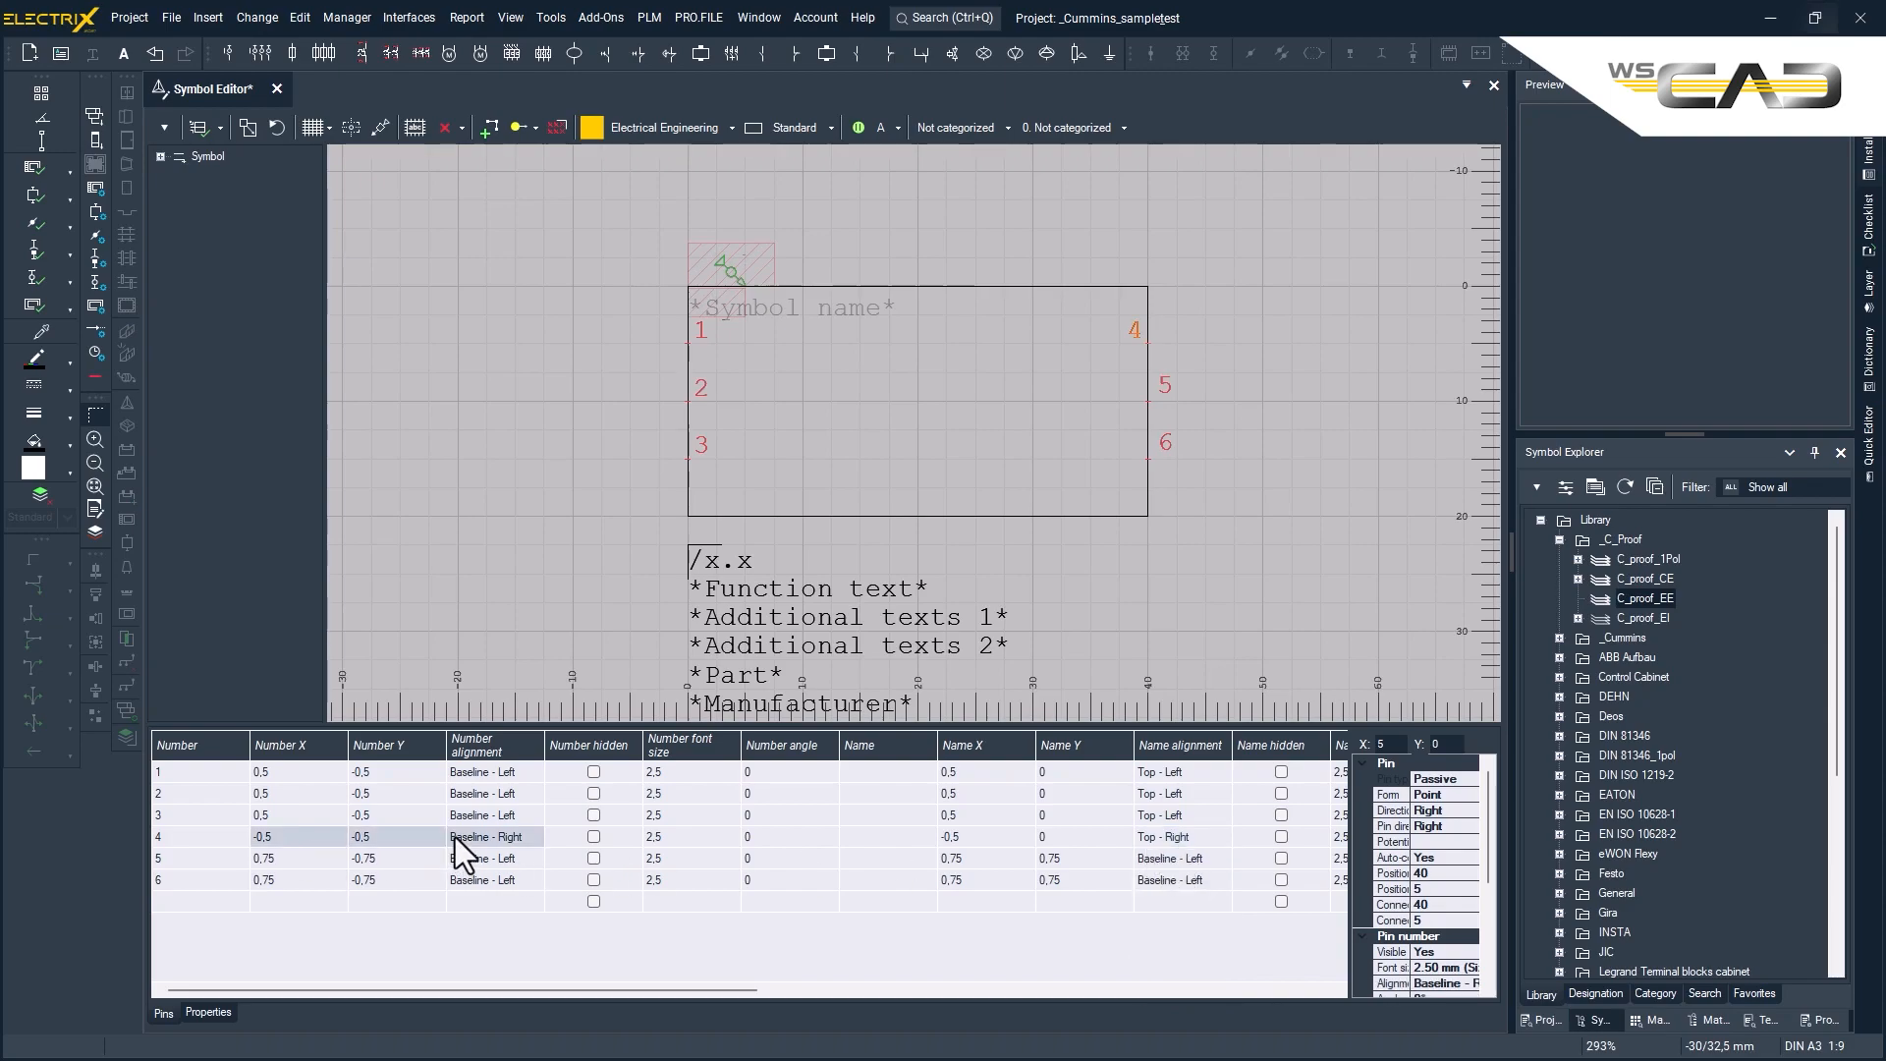
click(258, 857)
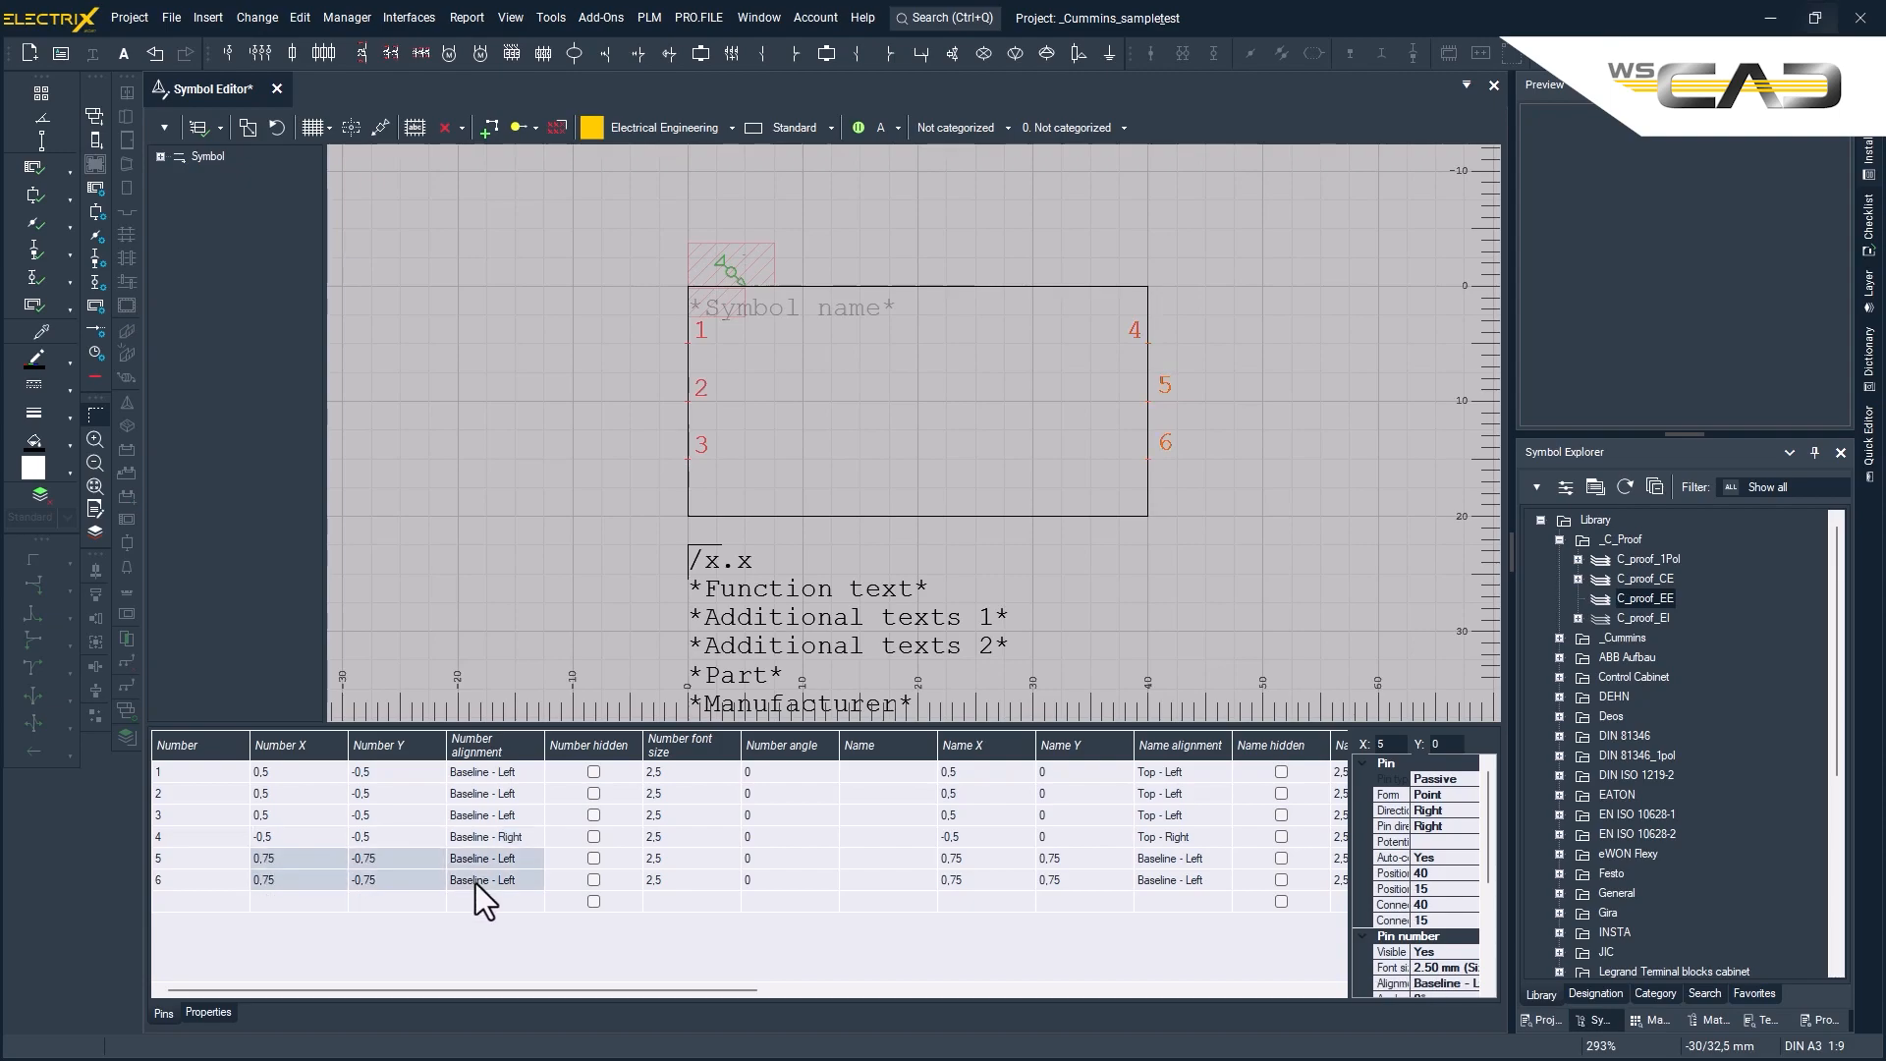
text(-0,5	-0,5	Baseline - Right -0,5	-0,5	Baseline - Right)
drag(981, 839, 1157, 840)
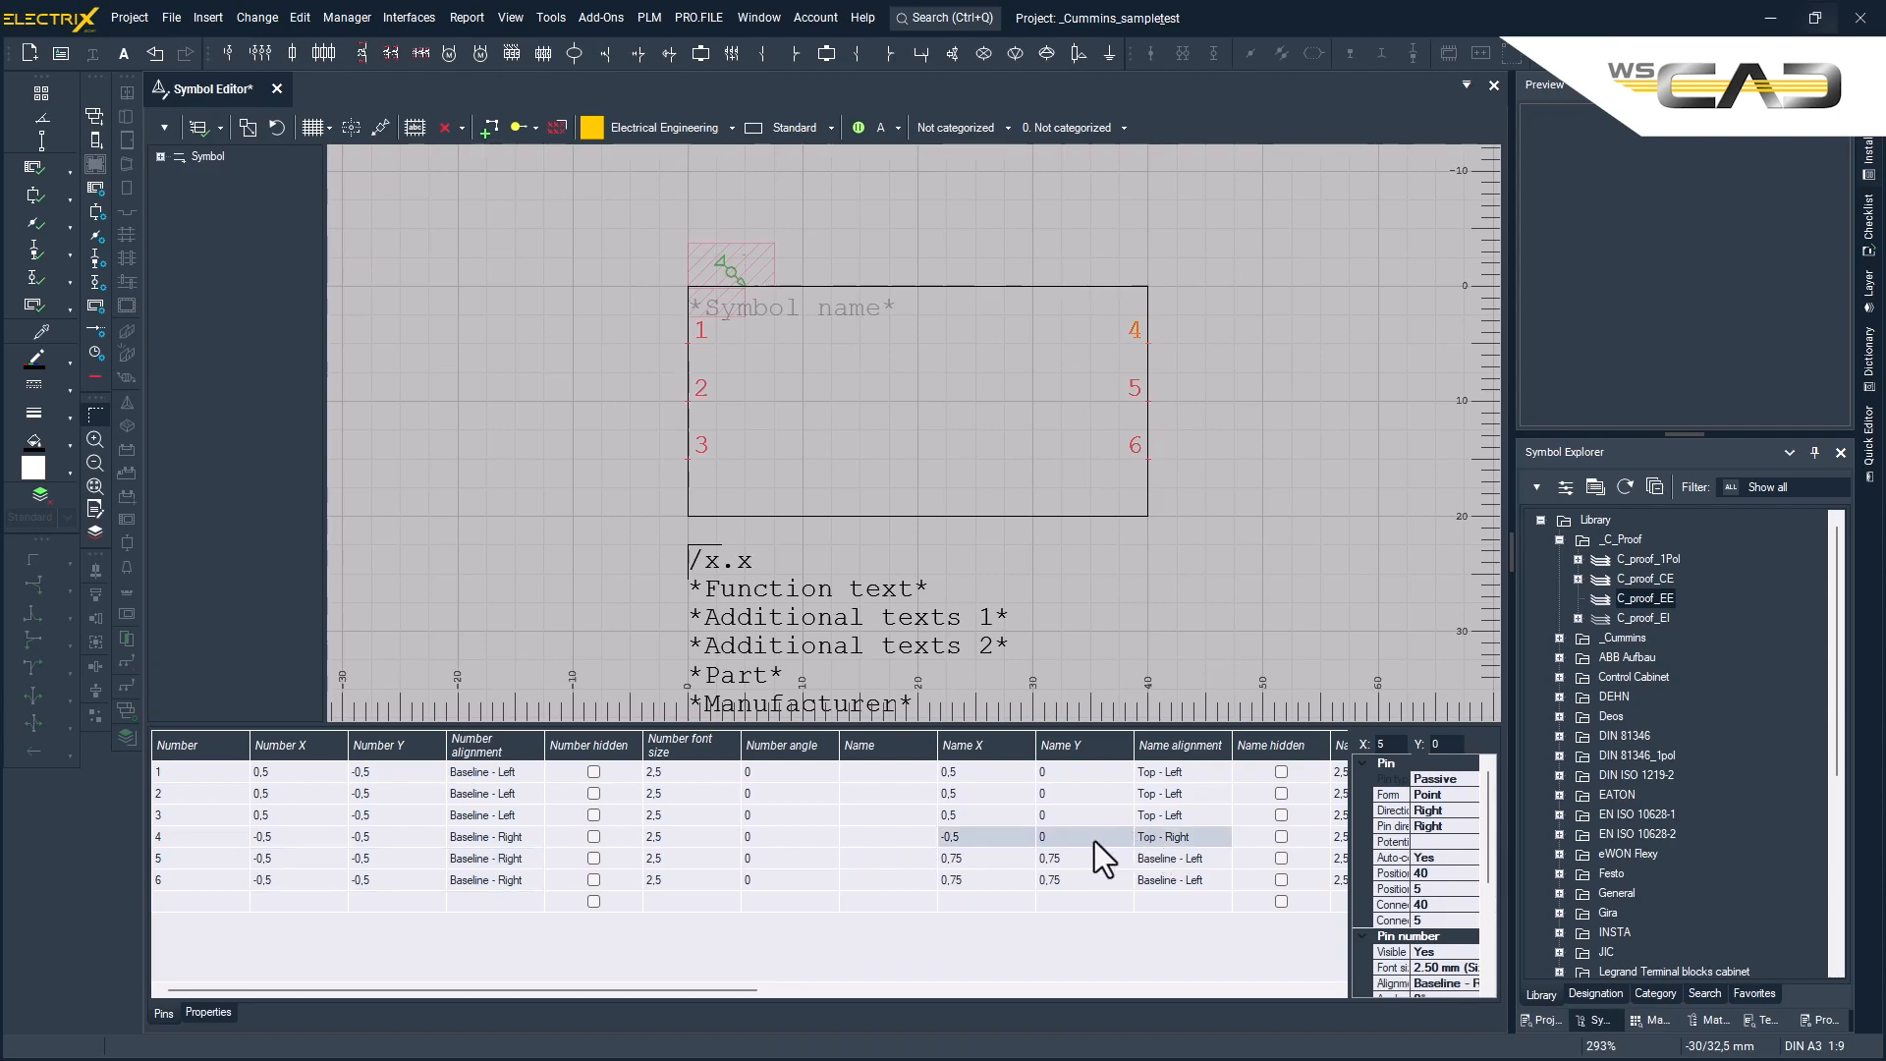
drag(985, 862, 1146, 886)
text(-0,5	0	Top - Right -0,5	0	Top - Right)
- Name the six pins "test 1" through "test 6" in order
click(902, 774)
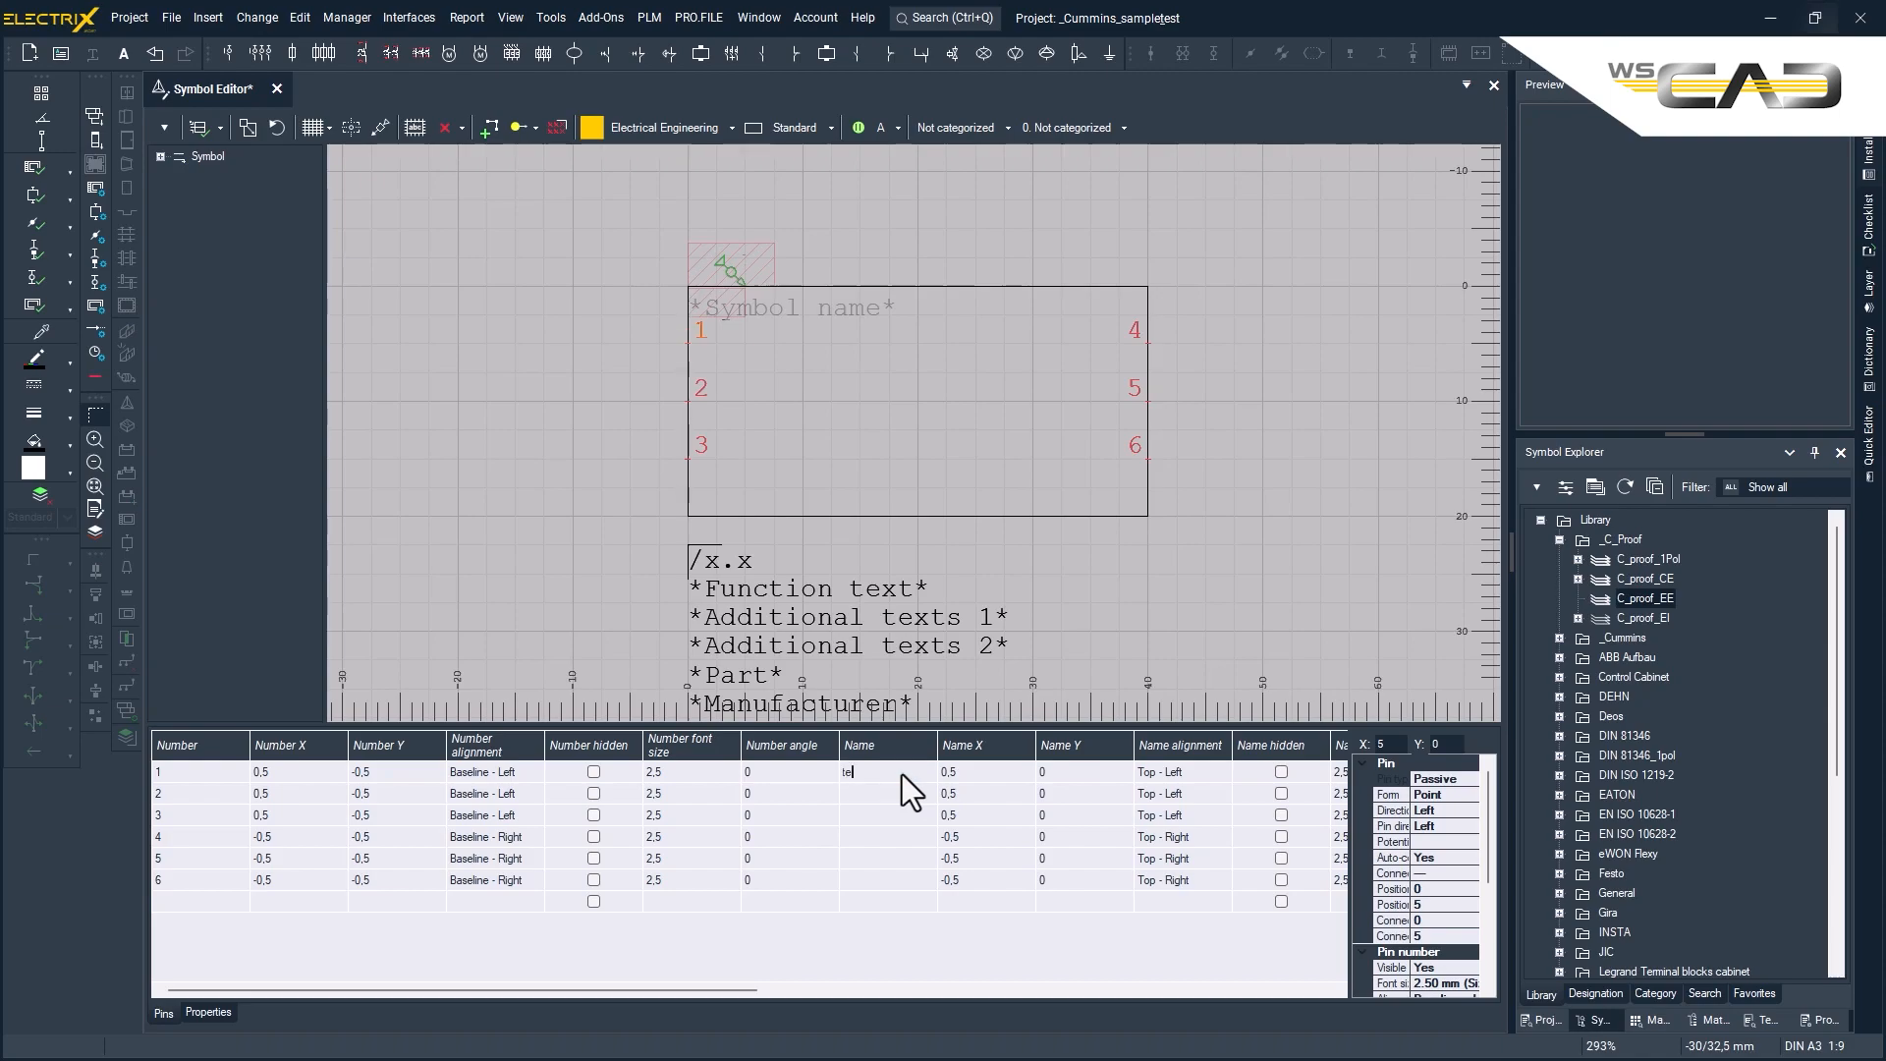
key(Return)
text(test 2)
key(Return)
text(test 3)
key(Return)
text(test 4)
key(Return)
text(test 5)
key(Return)
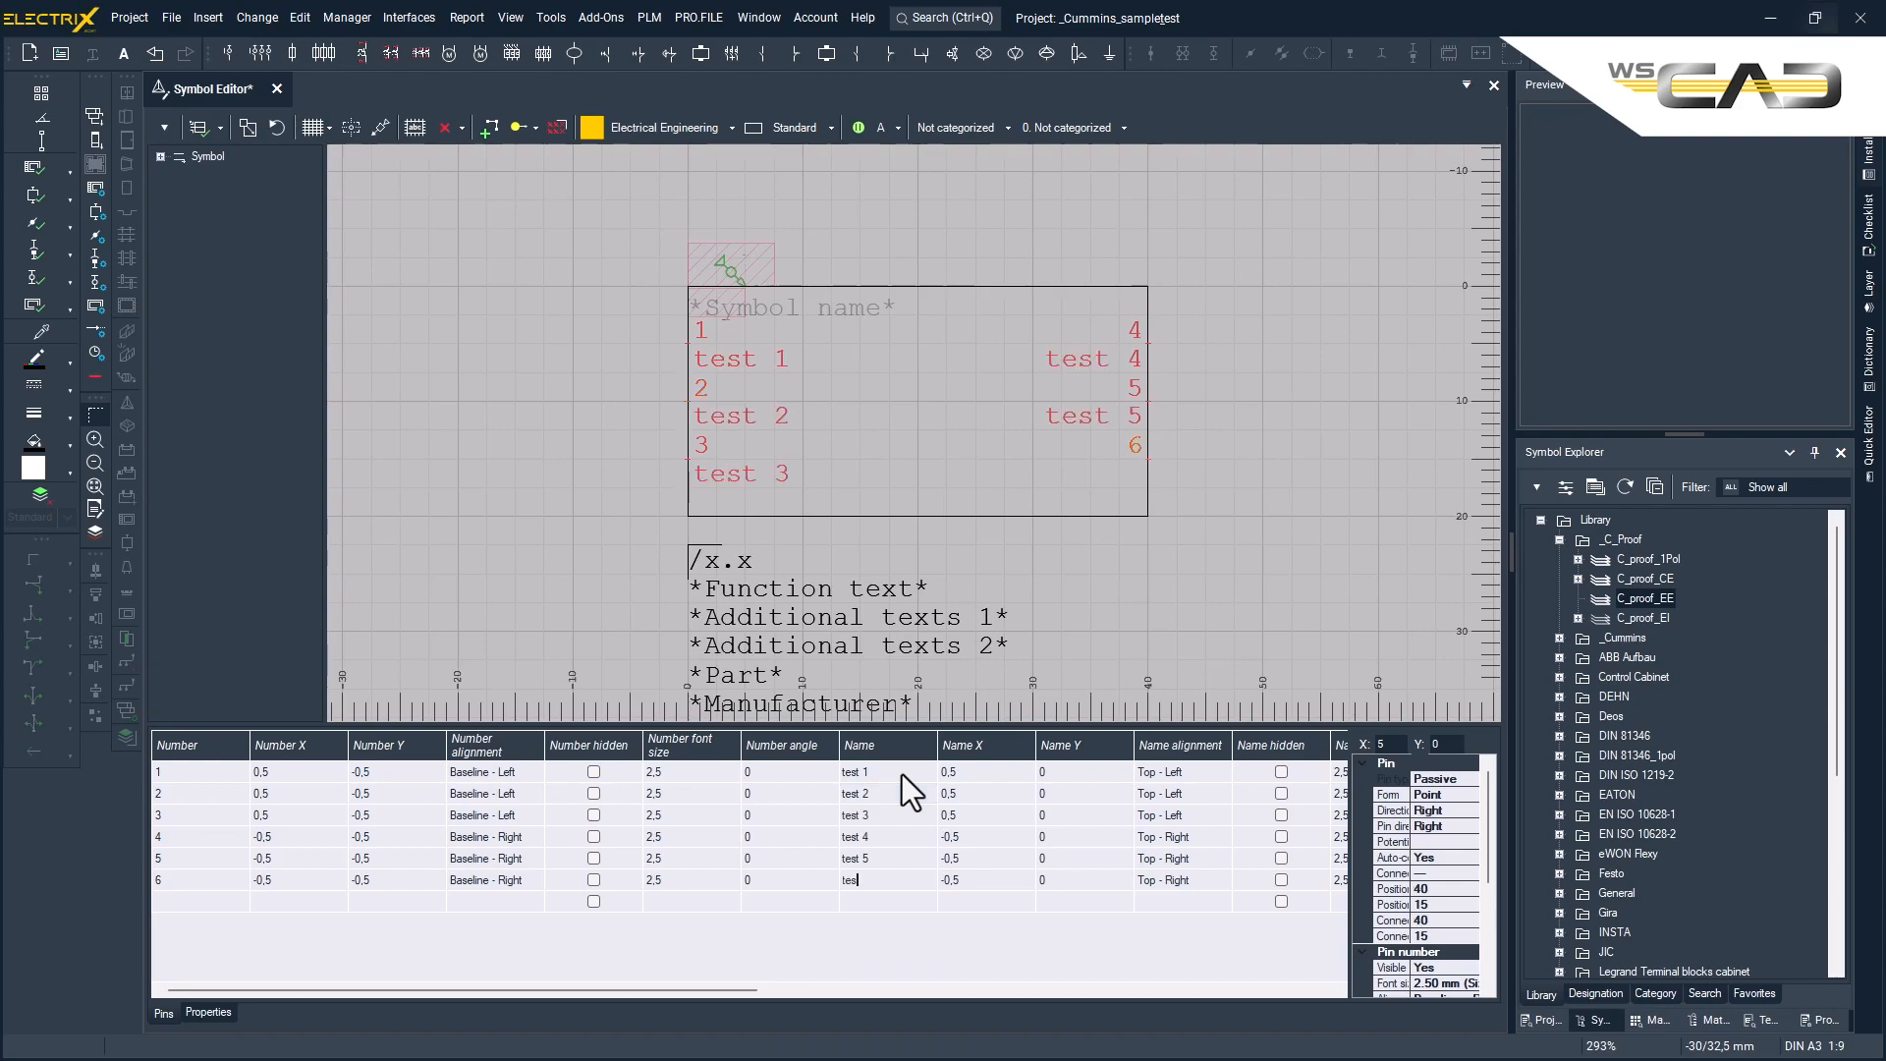
text(test 6)
key(Return)
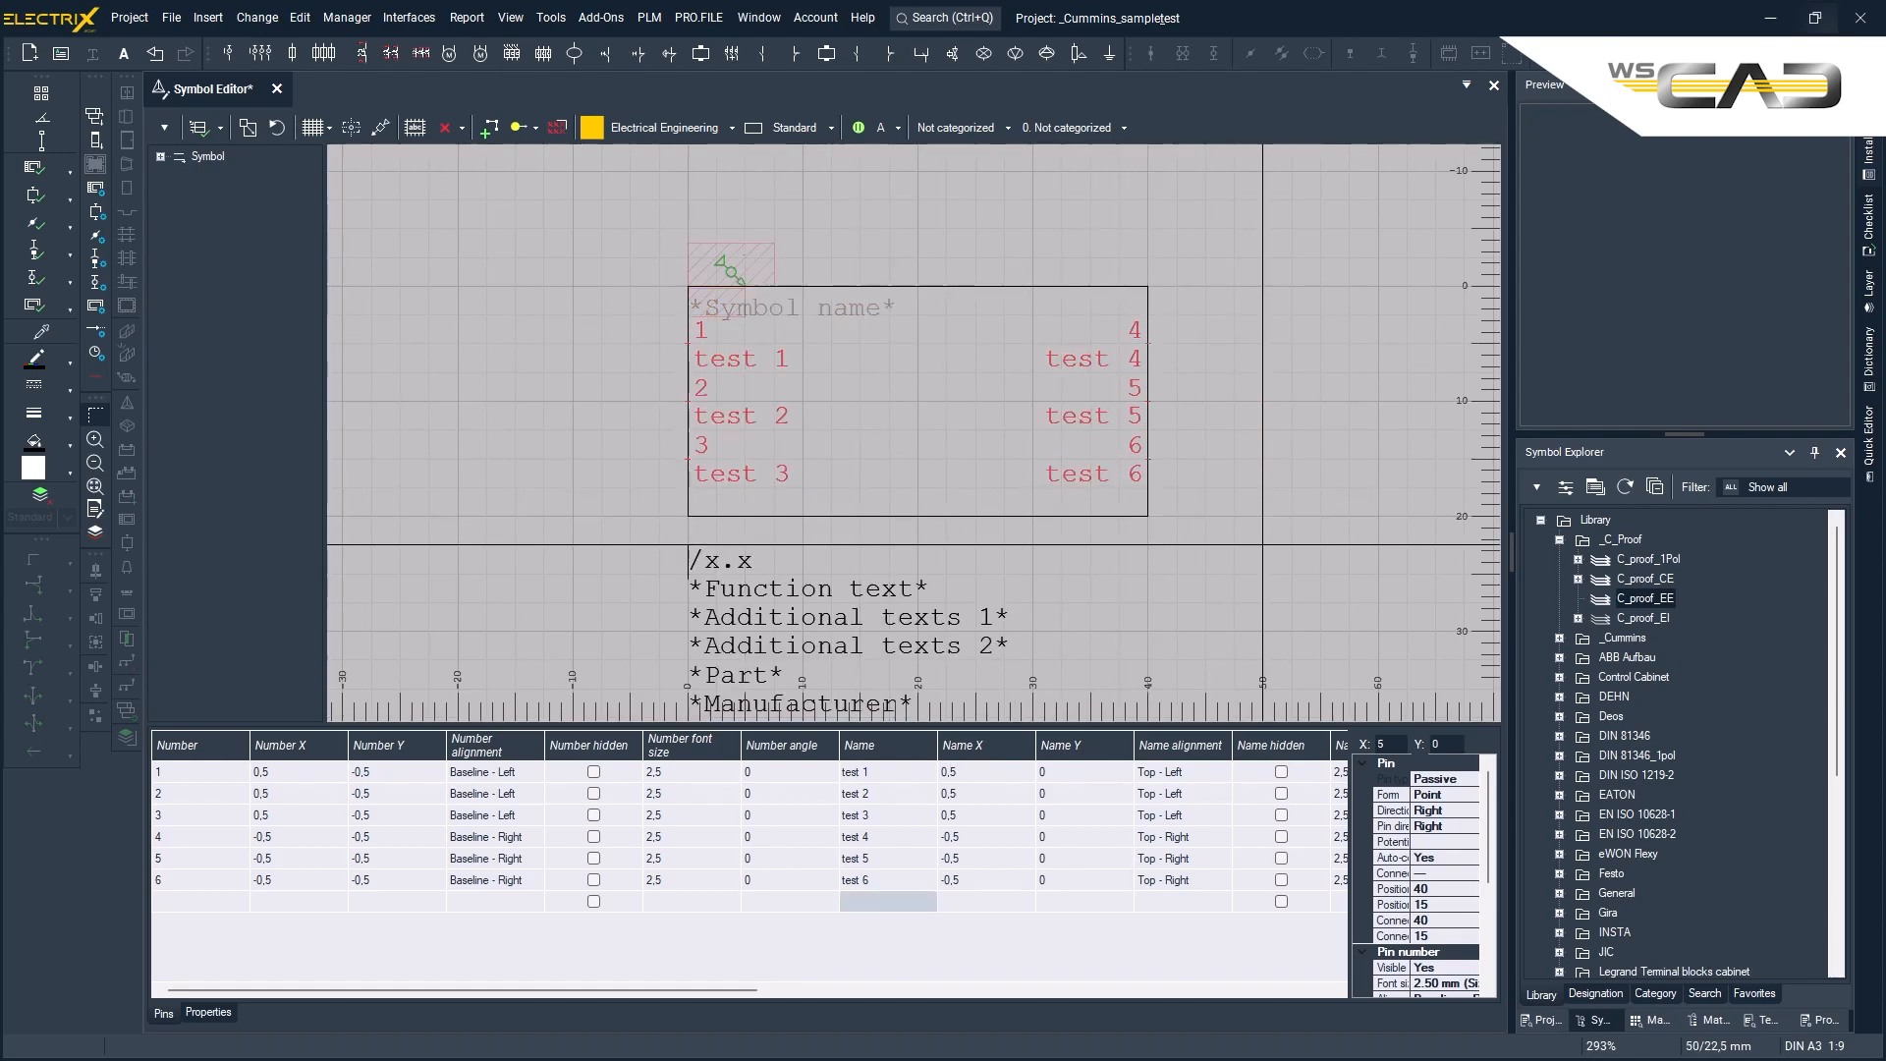
- Move the symbol's insert point to pin 1 on the rectangle's left edge, at X 0 and Y 5
click(379, 128)
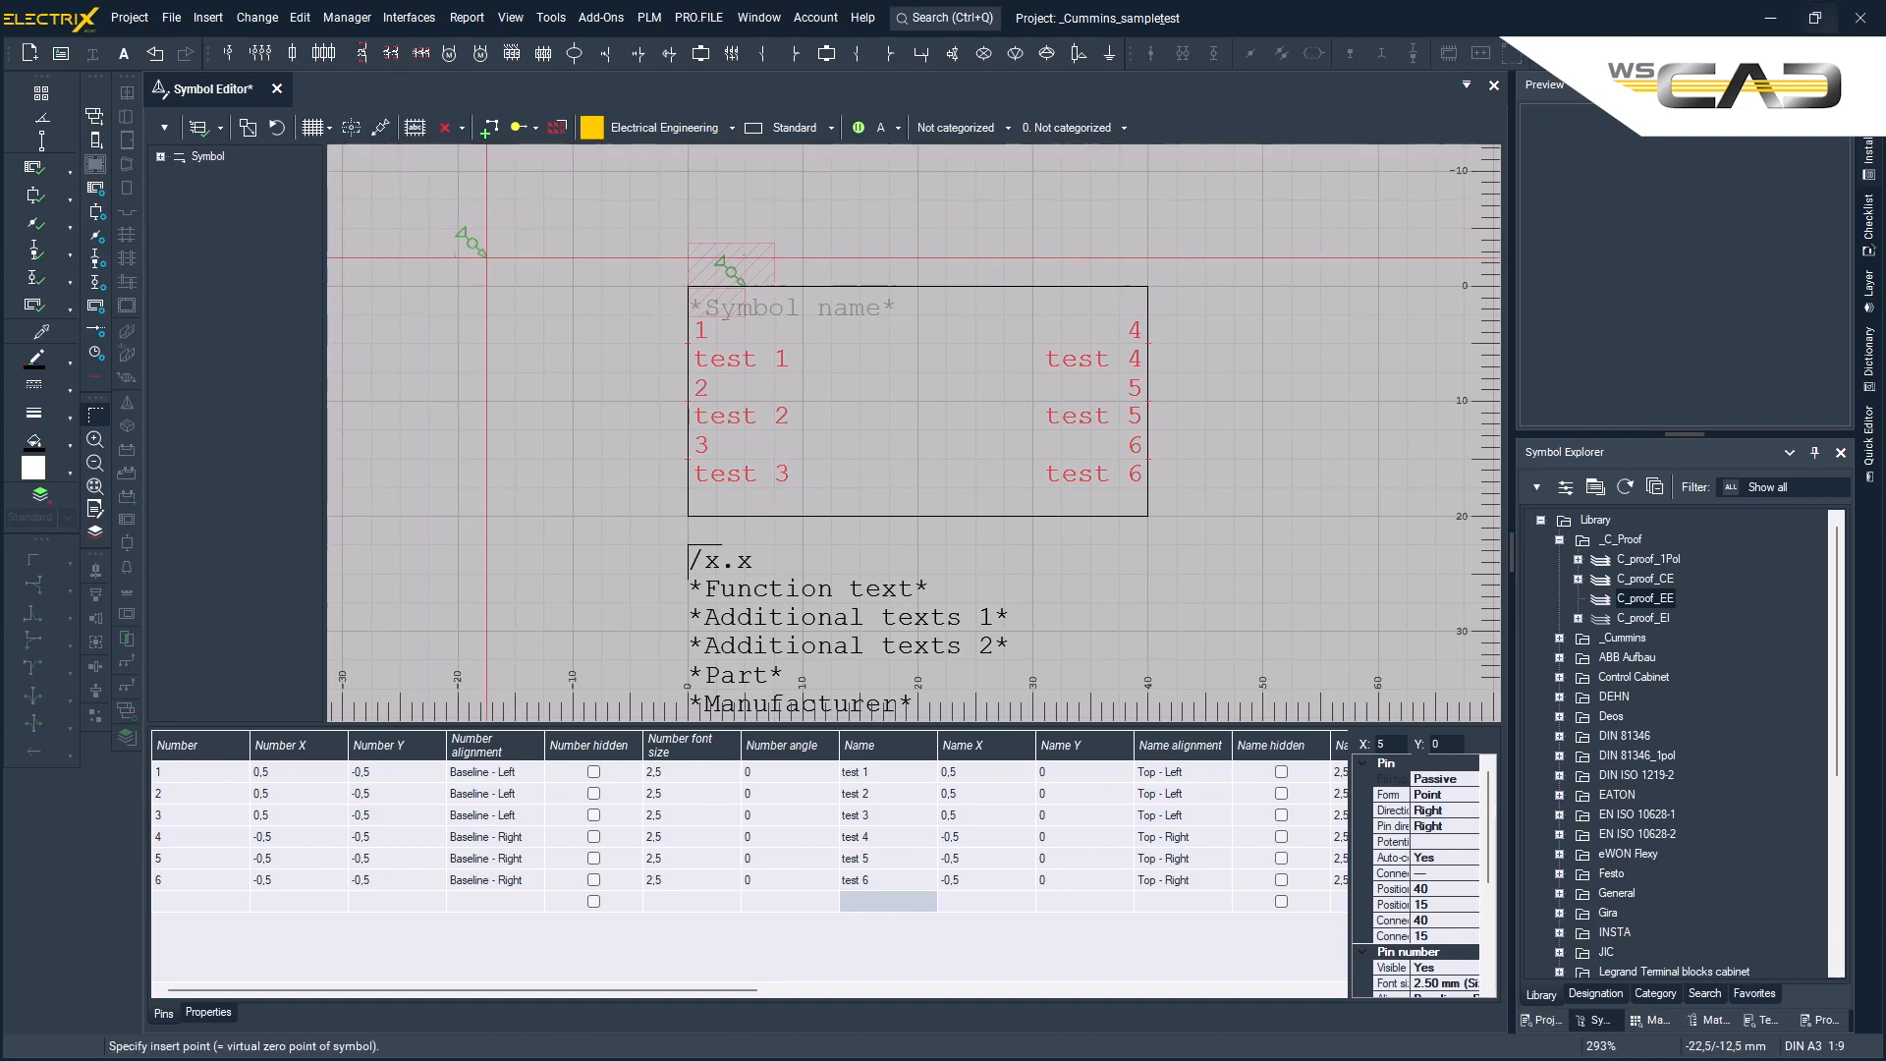
click(687, 343)
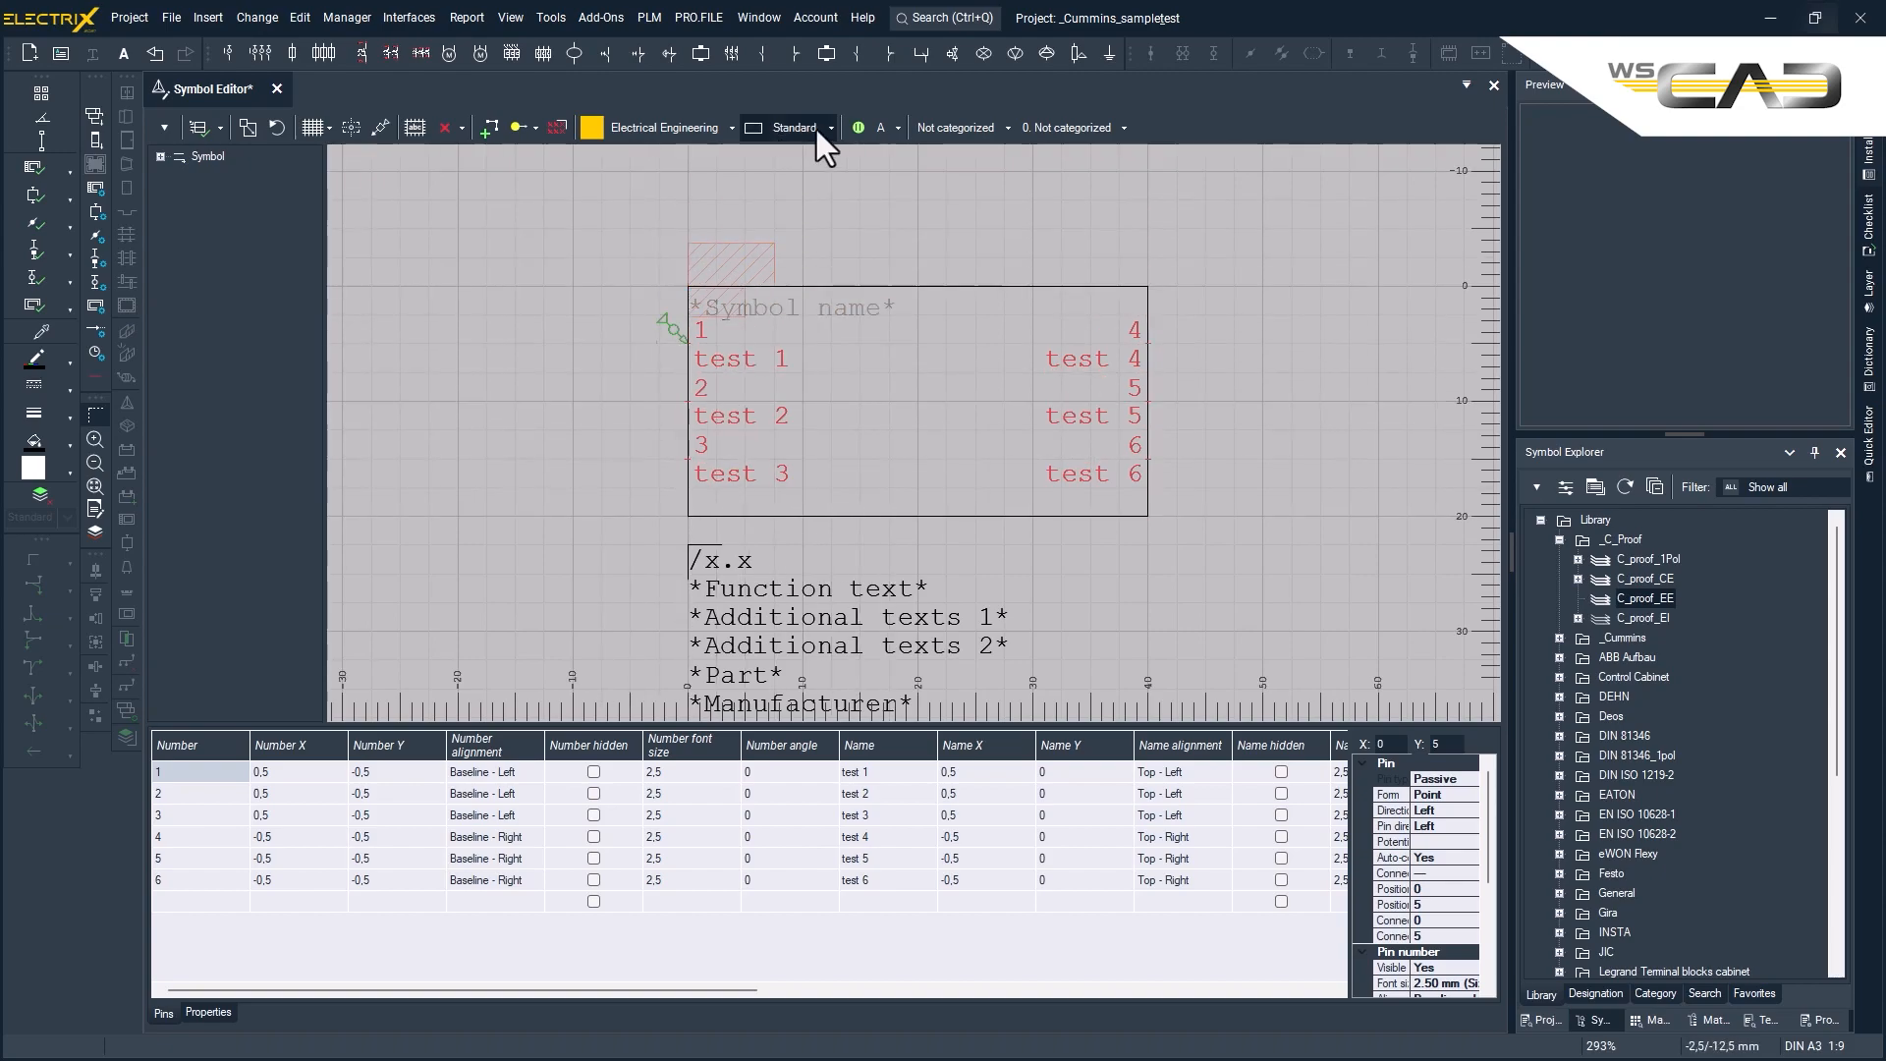
- Save the symbol as Connection Box_EE in _C_Proof's C_proof_EE library with norm DIN 81346, and preview it in the library
click(164, 127)
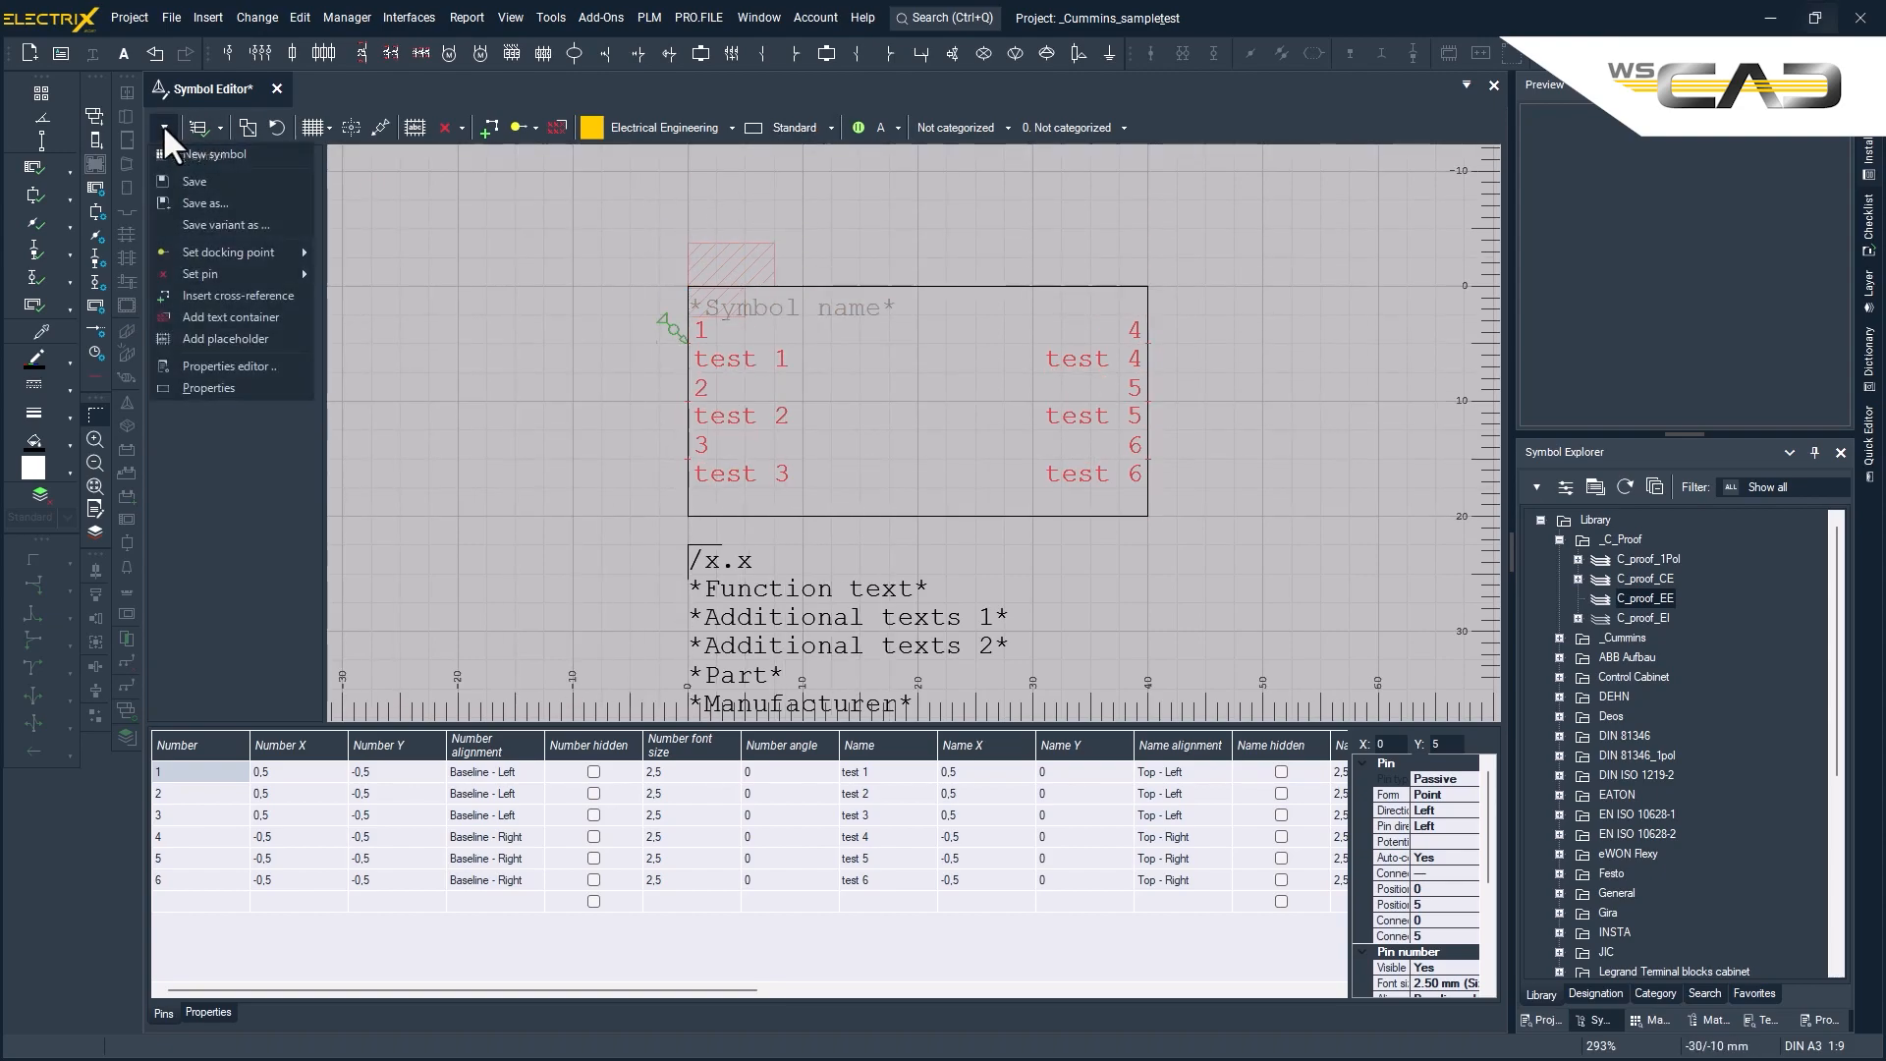
click(187, 202)
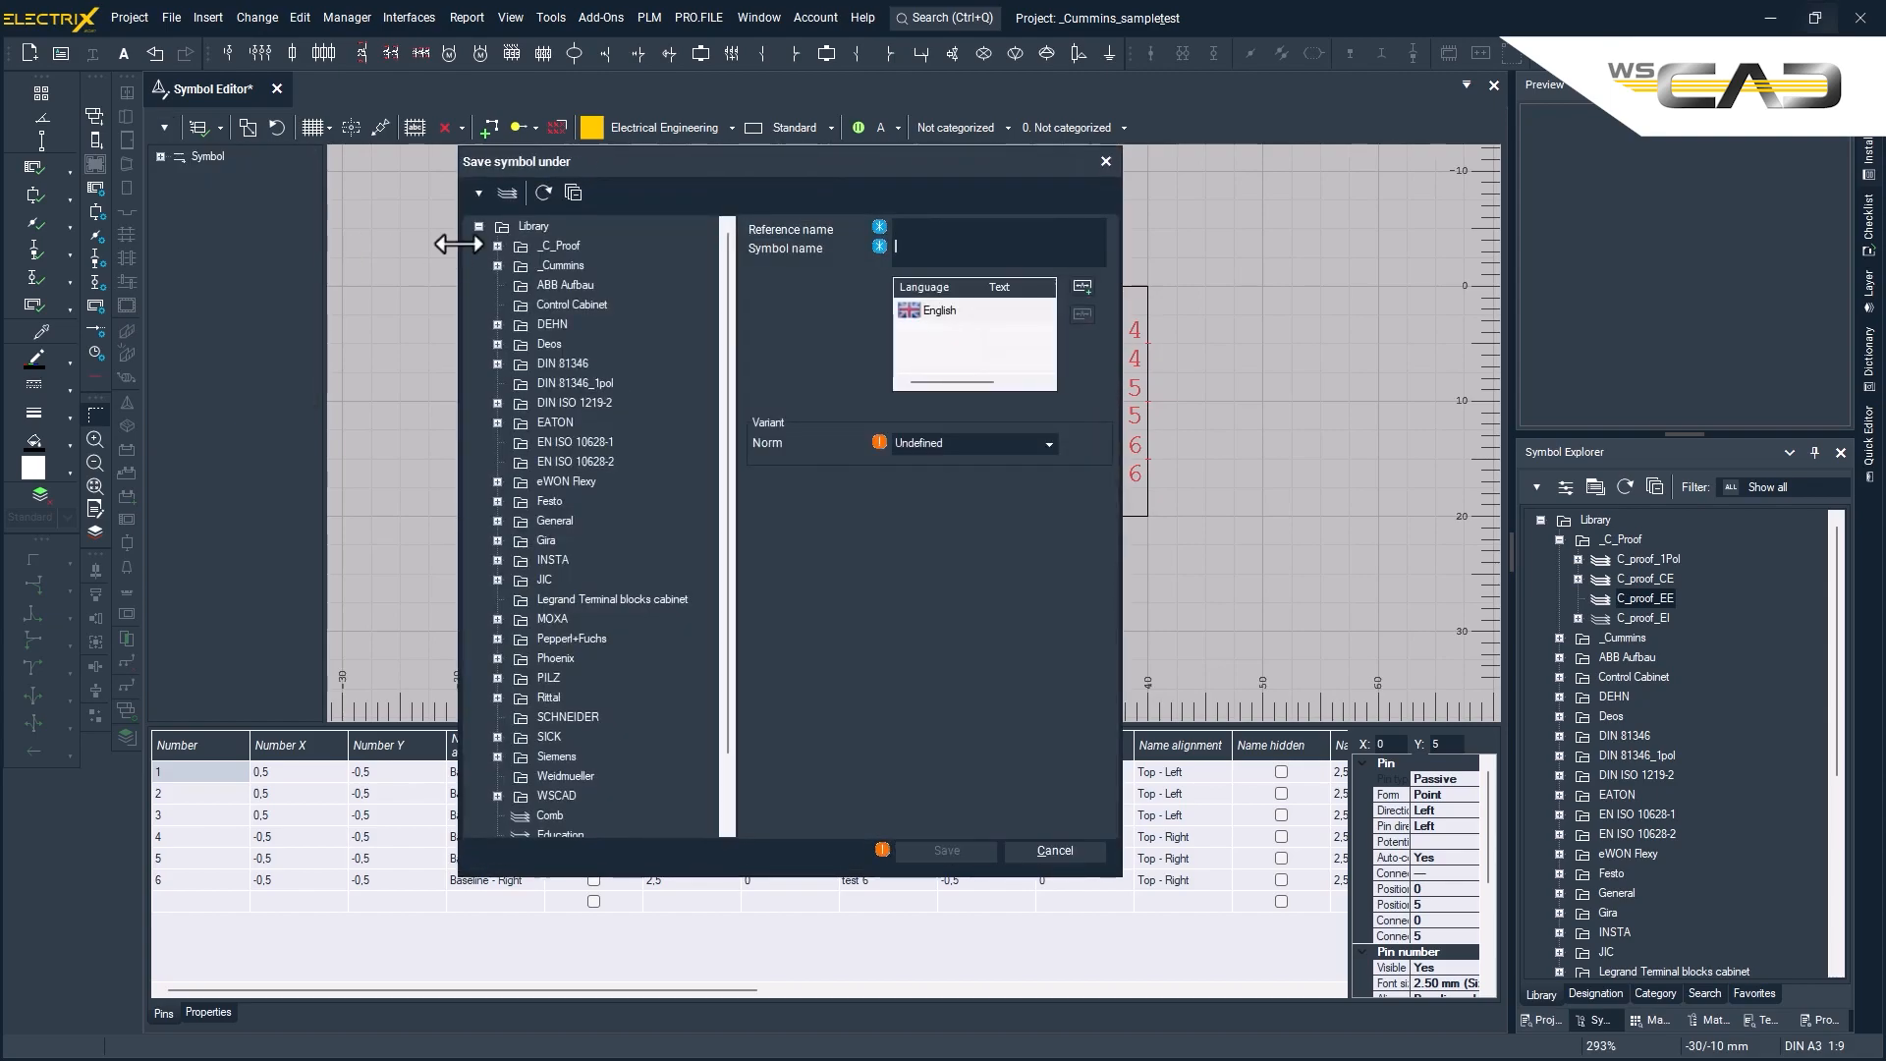
double_click(558, 246)
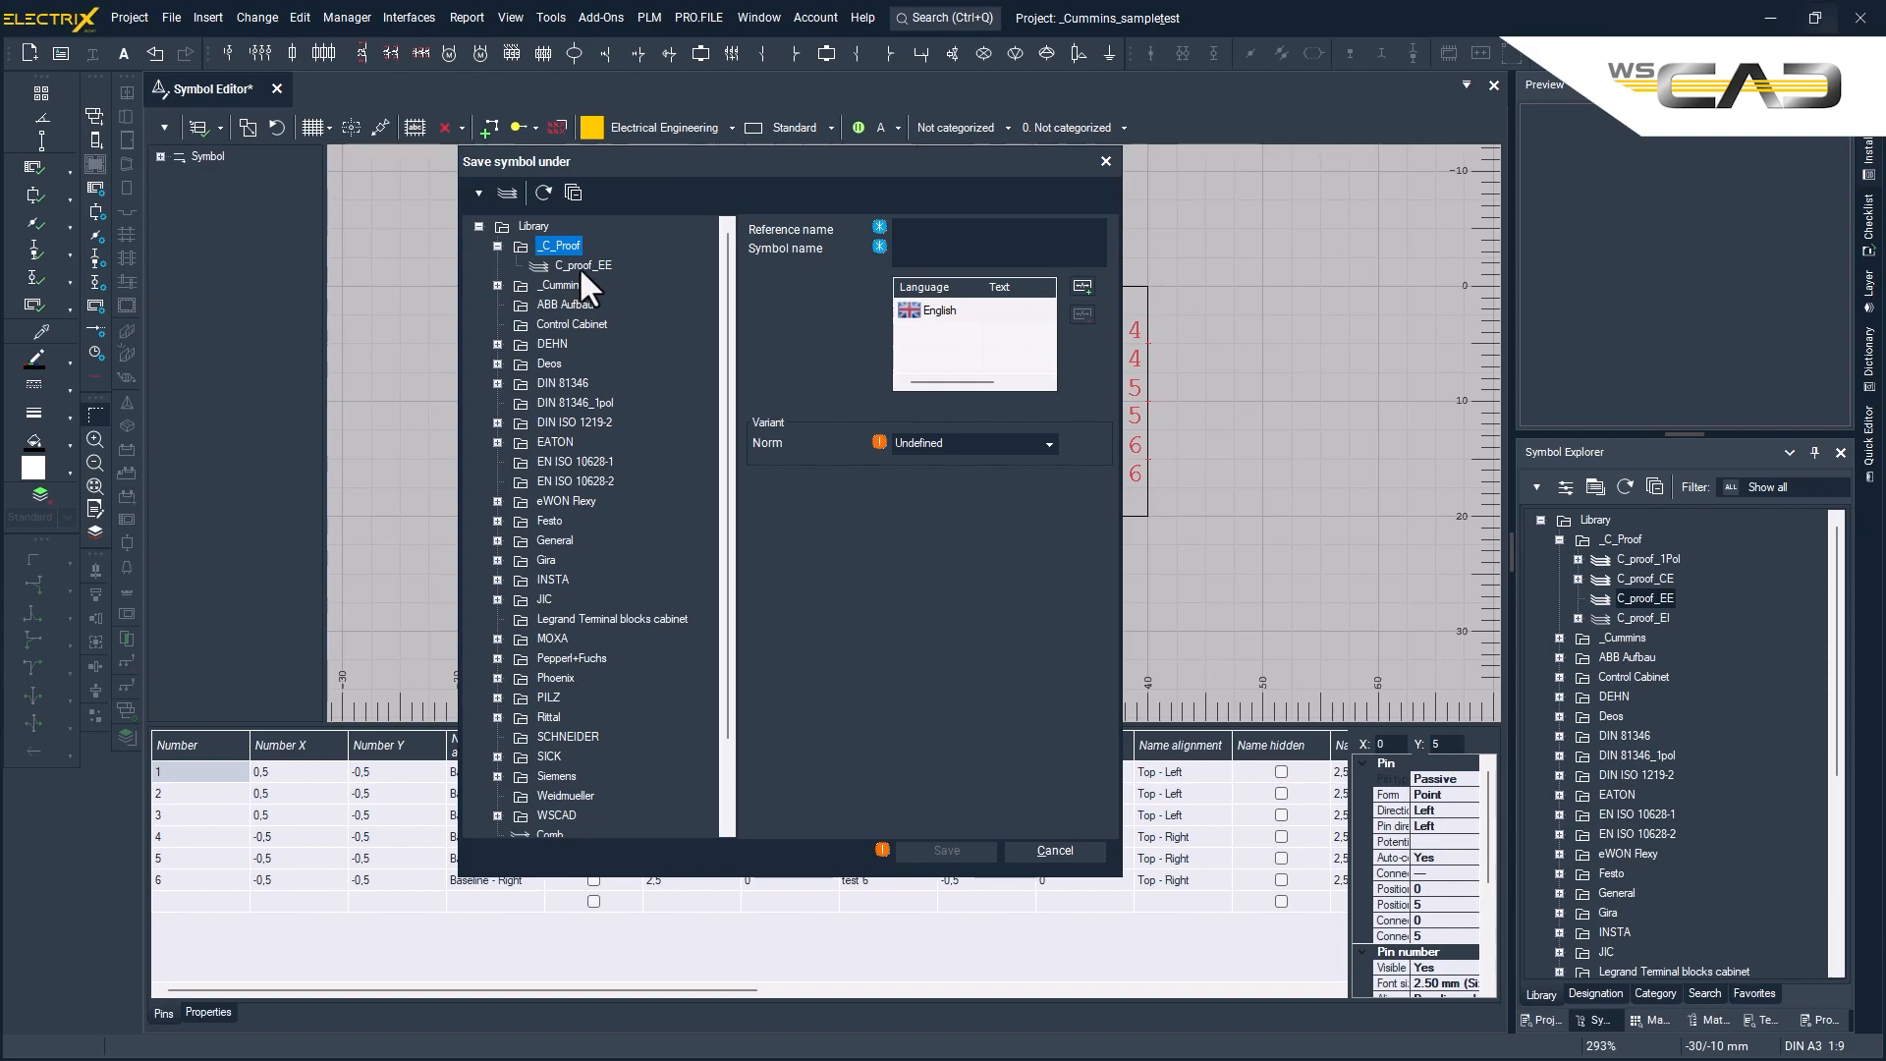
click(580, 266)
click(920, 227)
text(Connection Box_EE)
key(Tab)
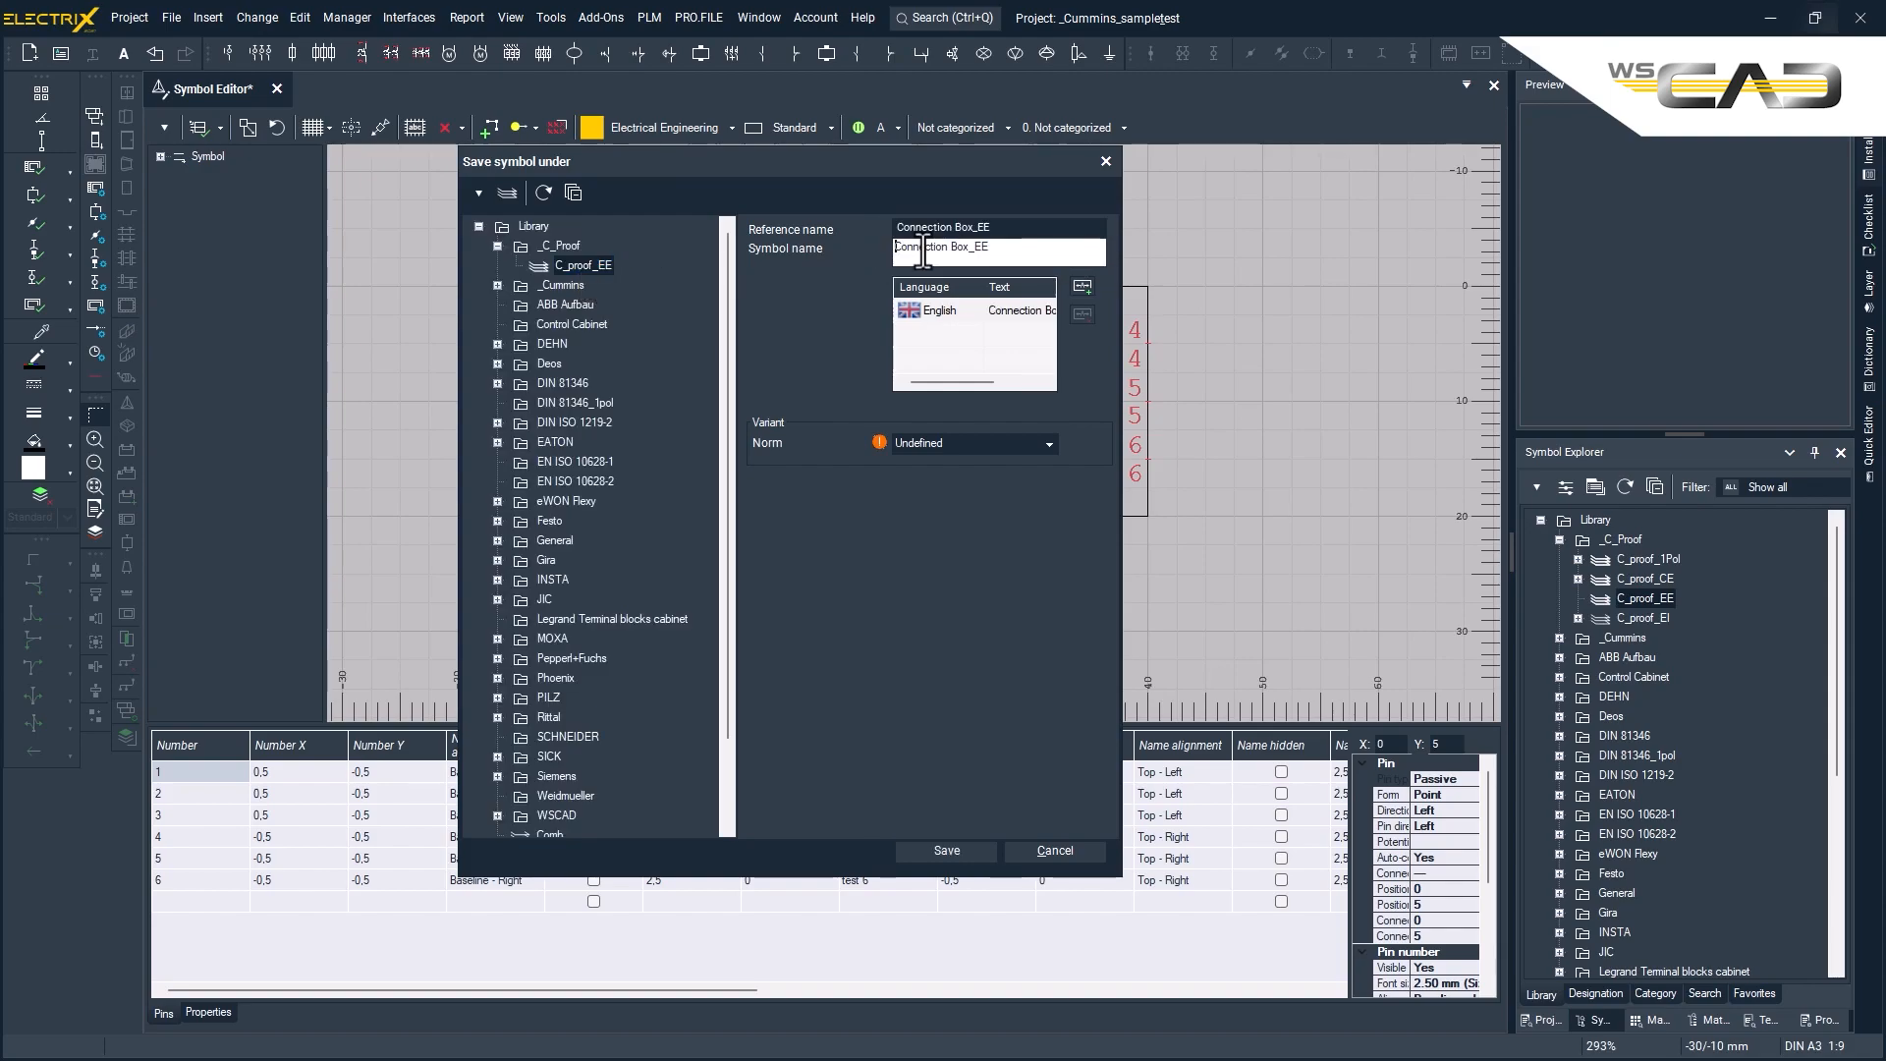
click(1049, 443)
click(955, 499)
click(955, 849)
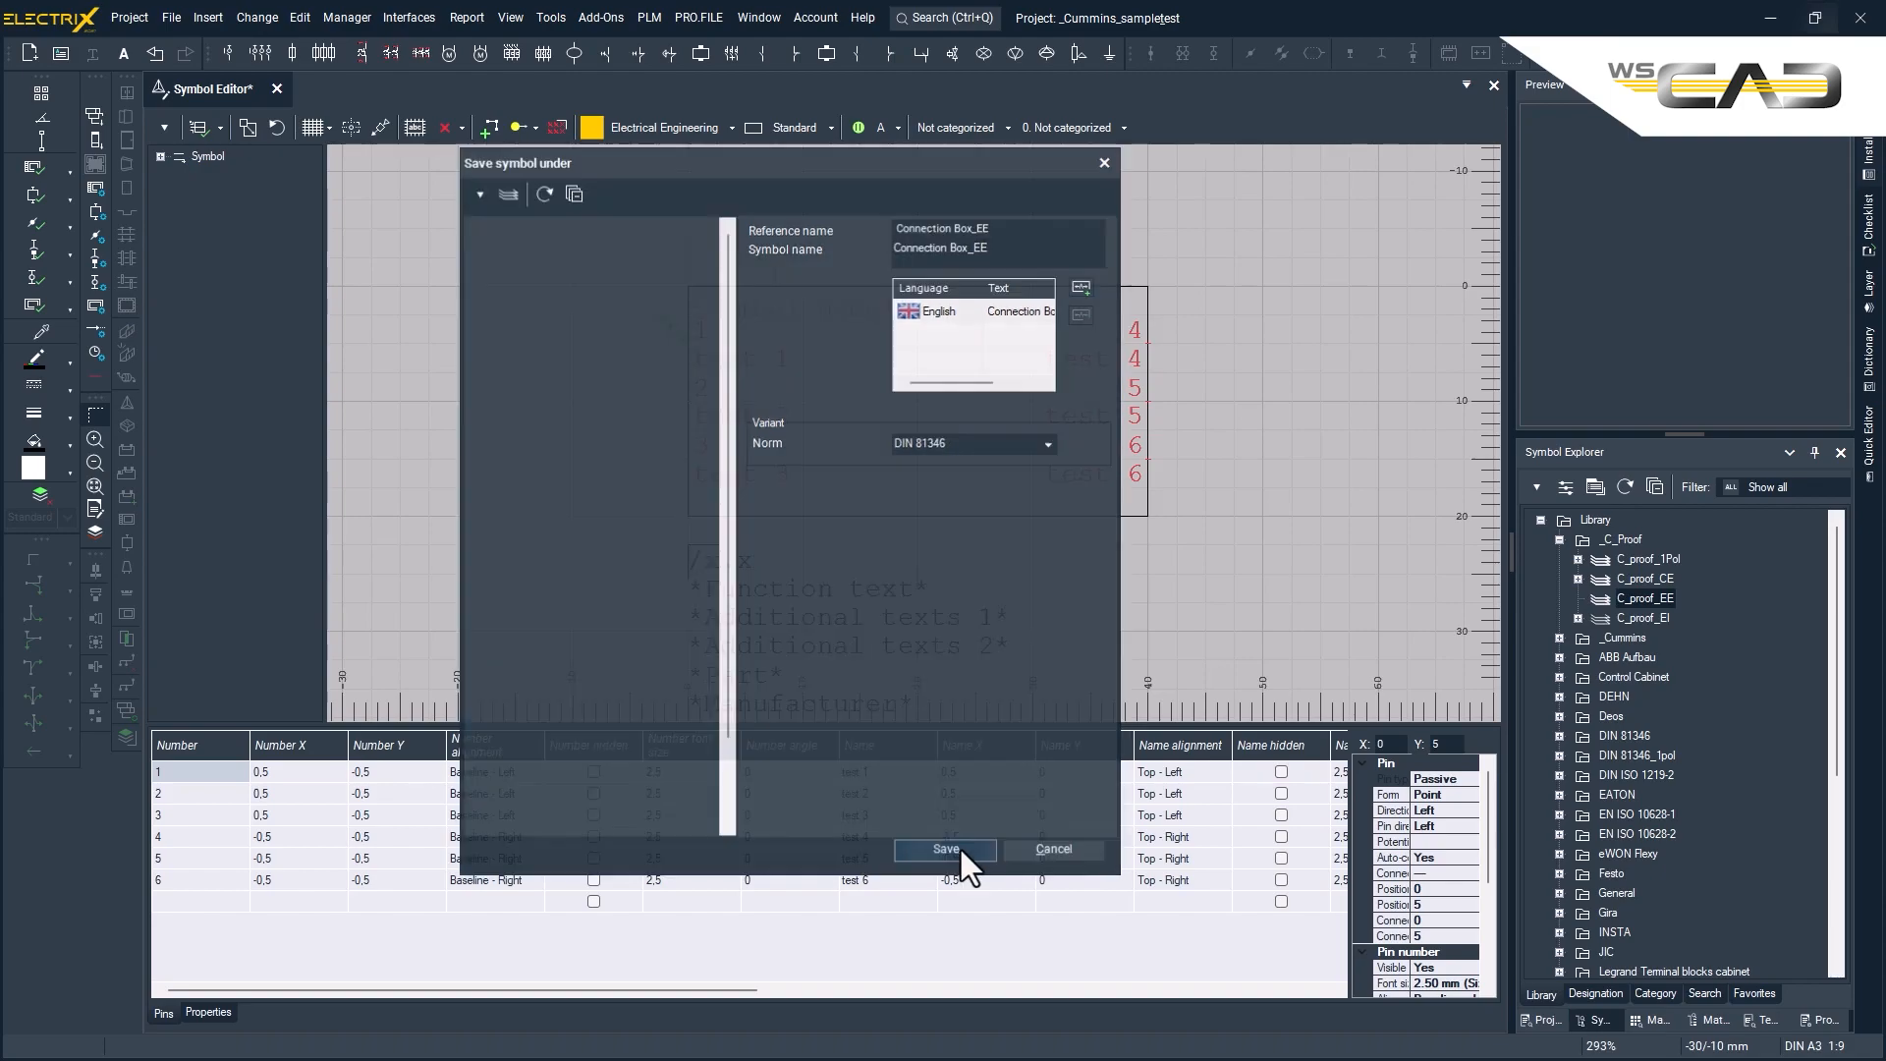
click(1577, 598)
click(1644, 617)
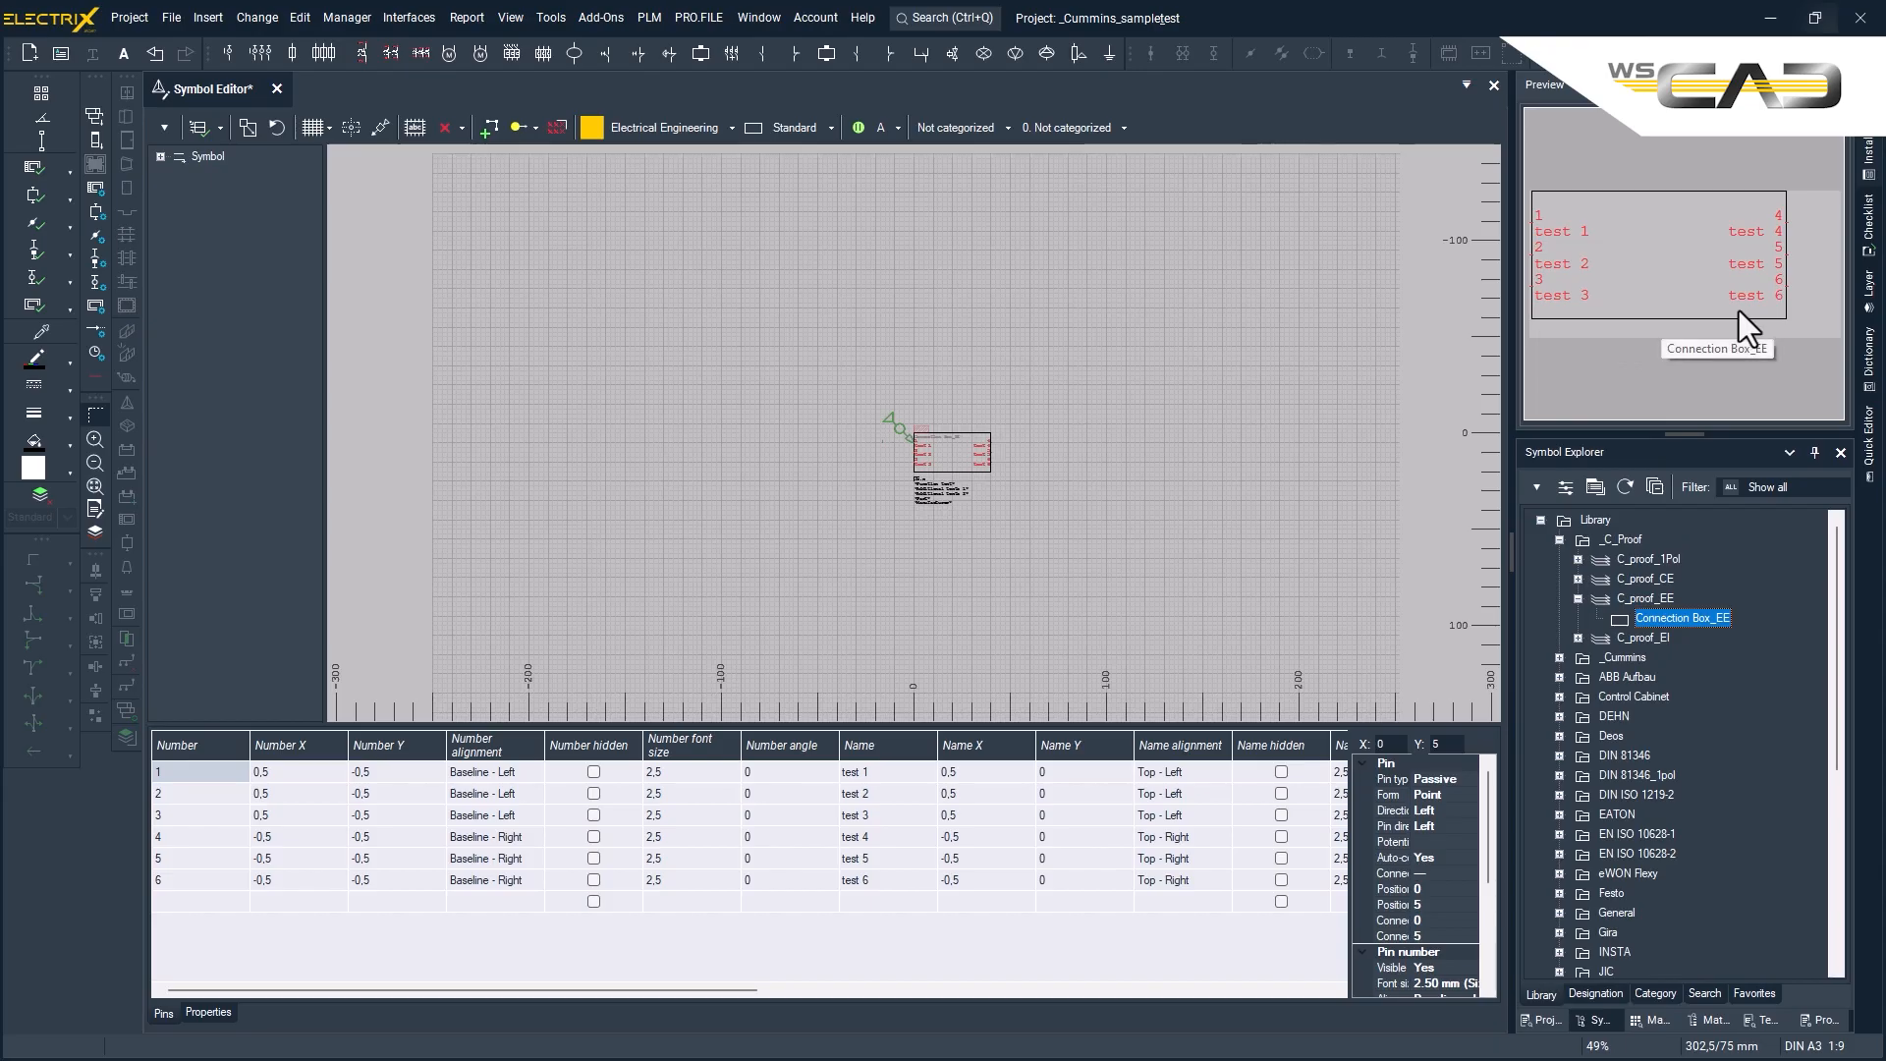